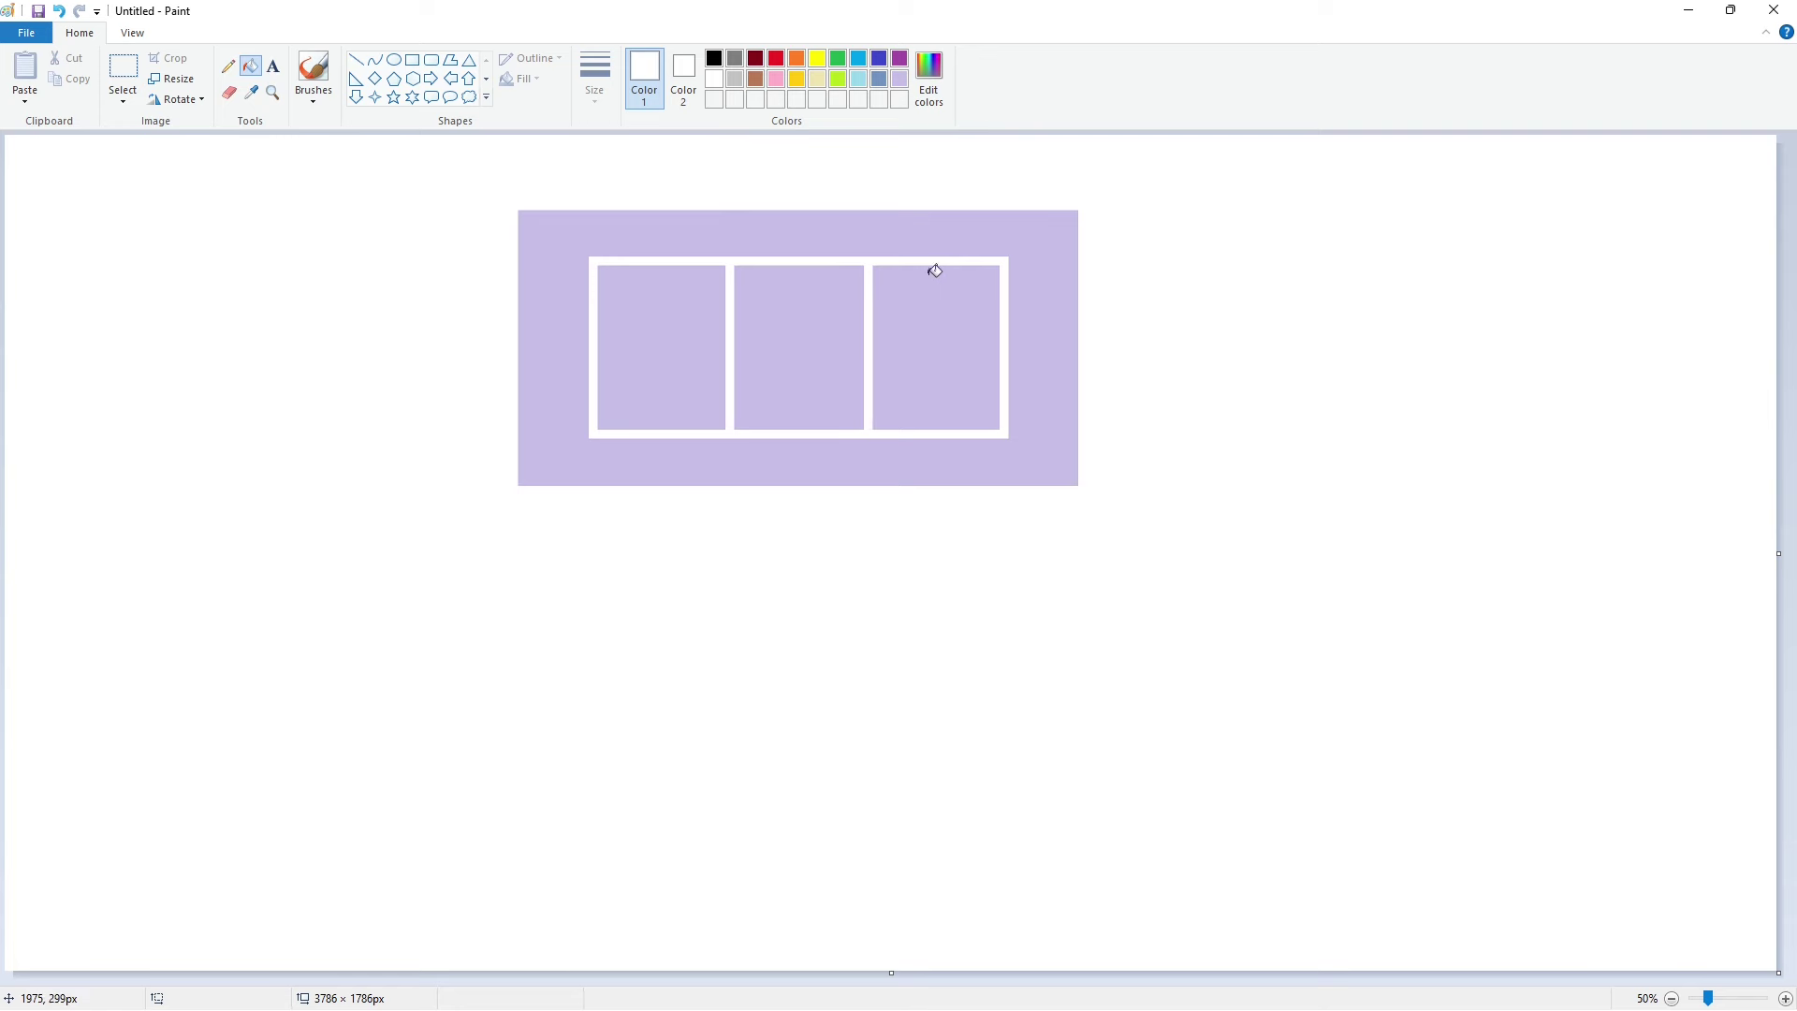
- Draw a block letter T in the first panel from two black rectangles and fill it solid black
{"action": "left_click", "coordinate": [411, 59]}
{"action": "left_click", "coordinate": [714, 59]}
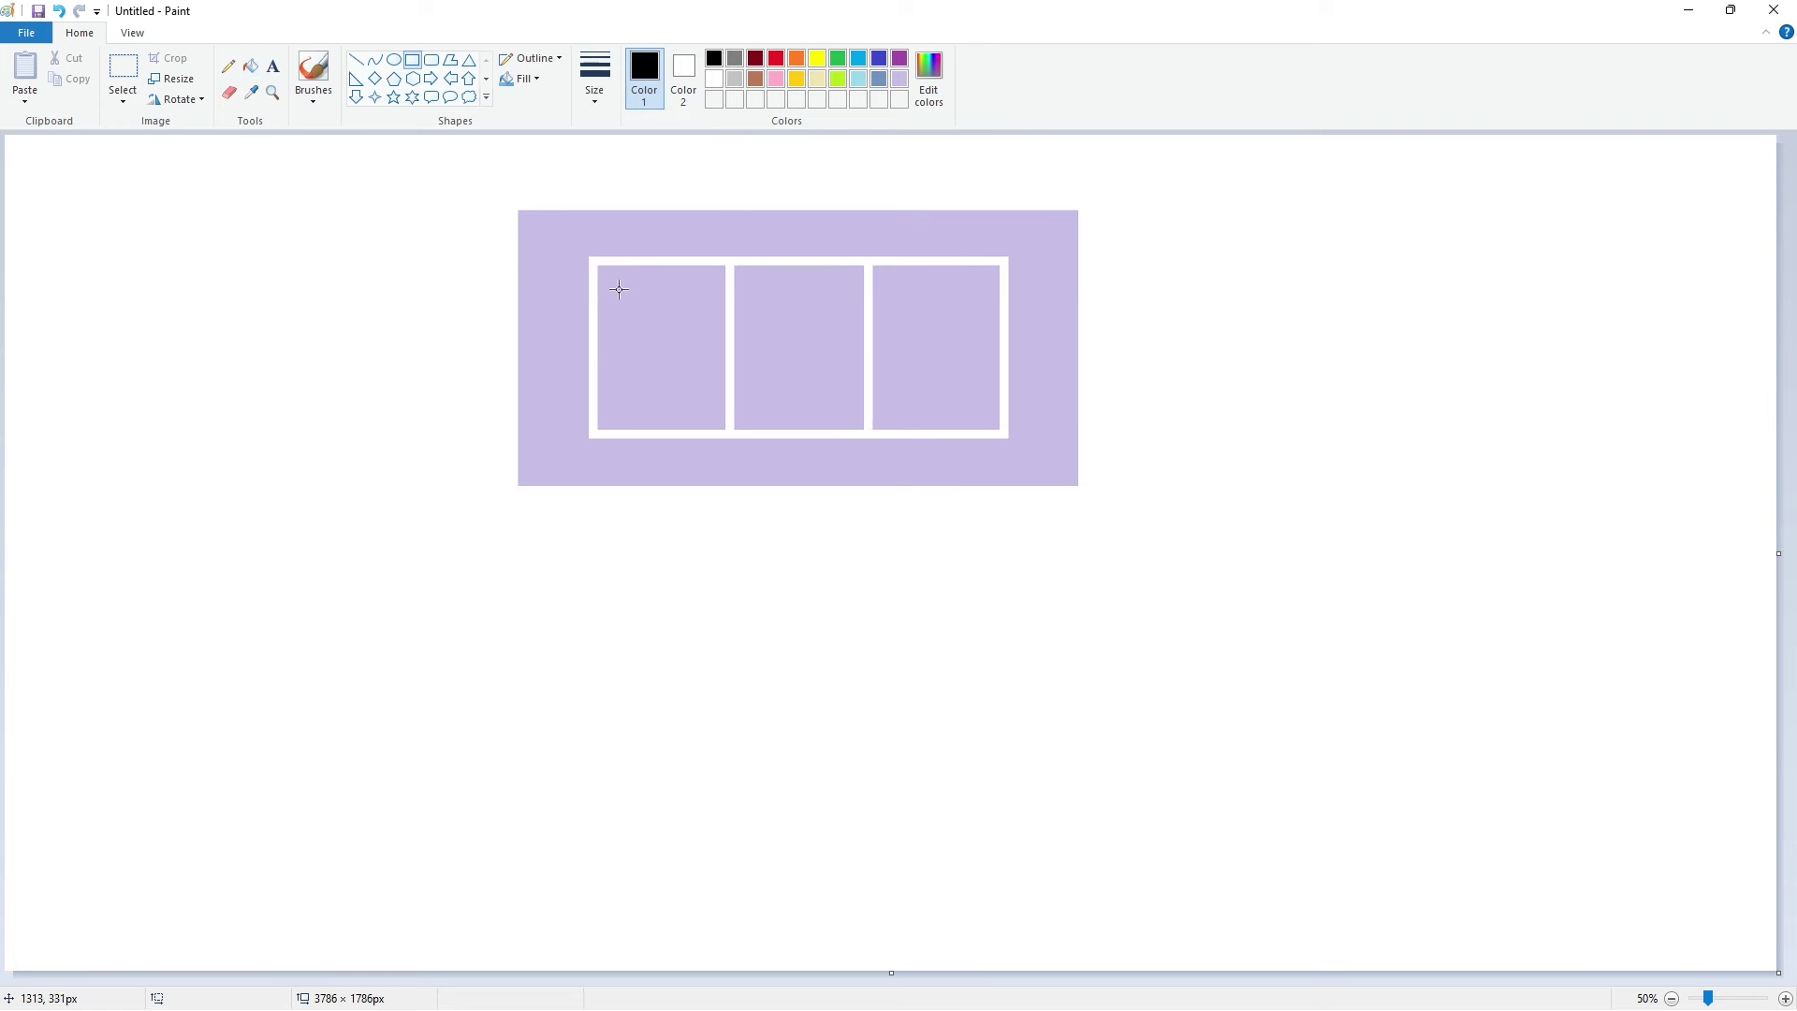
{"action": "left_click_drag", "start_coordinate": [618, 289], "coordinate": [707, 315]}
{"action": "left_click_drag", "start_coordinate": [646, 403], "coordinate": [673, 308]}
{"action": "left_click", "coordinate": [250, 65]}
{"action": "left_click", "coordinate": [688, 303]}
{"action": "left_click", "coordinate": [660, 370]}
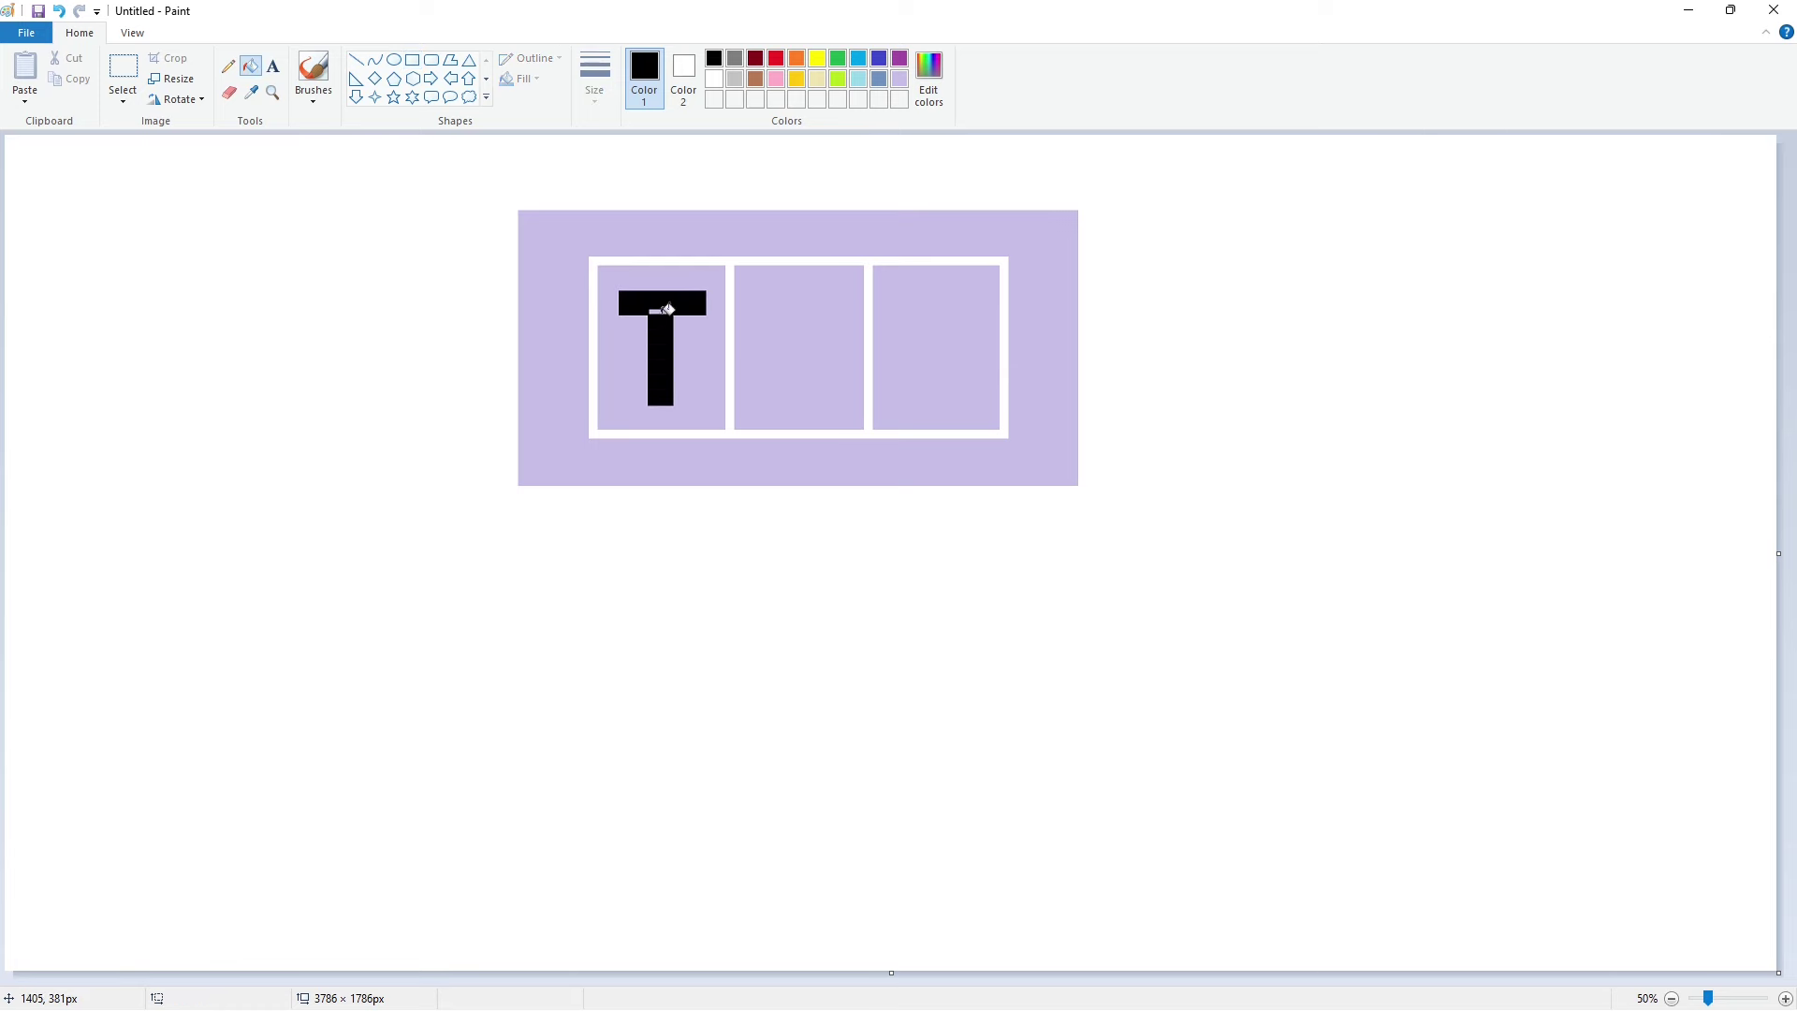
{"action": "left_click", "coordinate": [660, 311]}
- Draw a block letter V in the middle panel with straight black lines and fill it solid black
{"action": "left_click", "coordinate": [355, 59]}
{"action": "left_click_drag", "start_coordinate": [746, 290], "coordinate": [798, 406]}
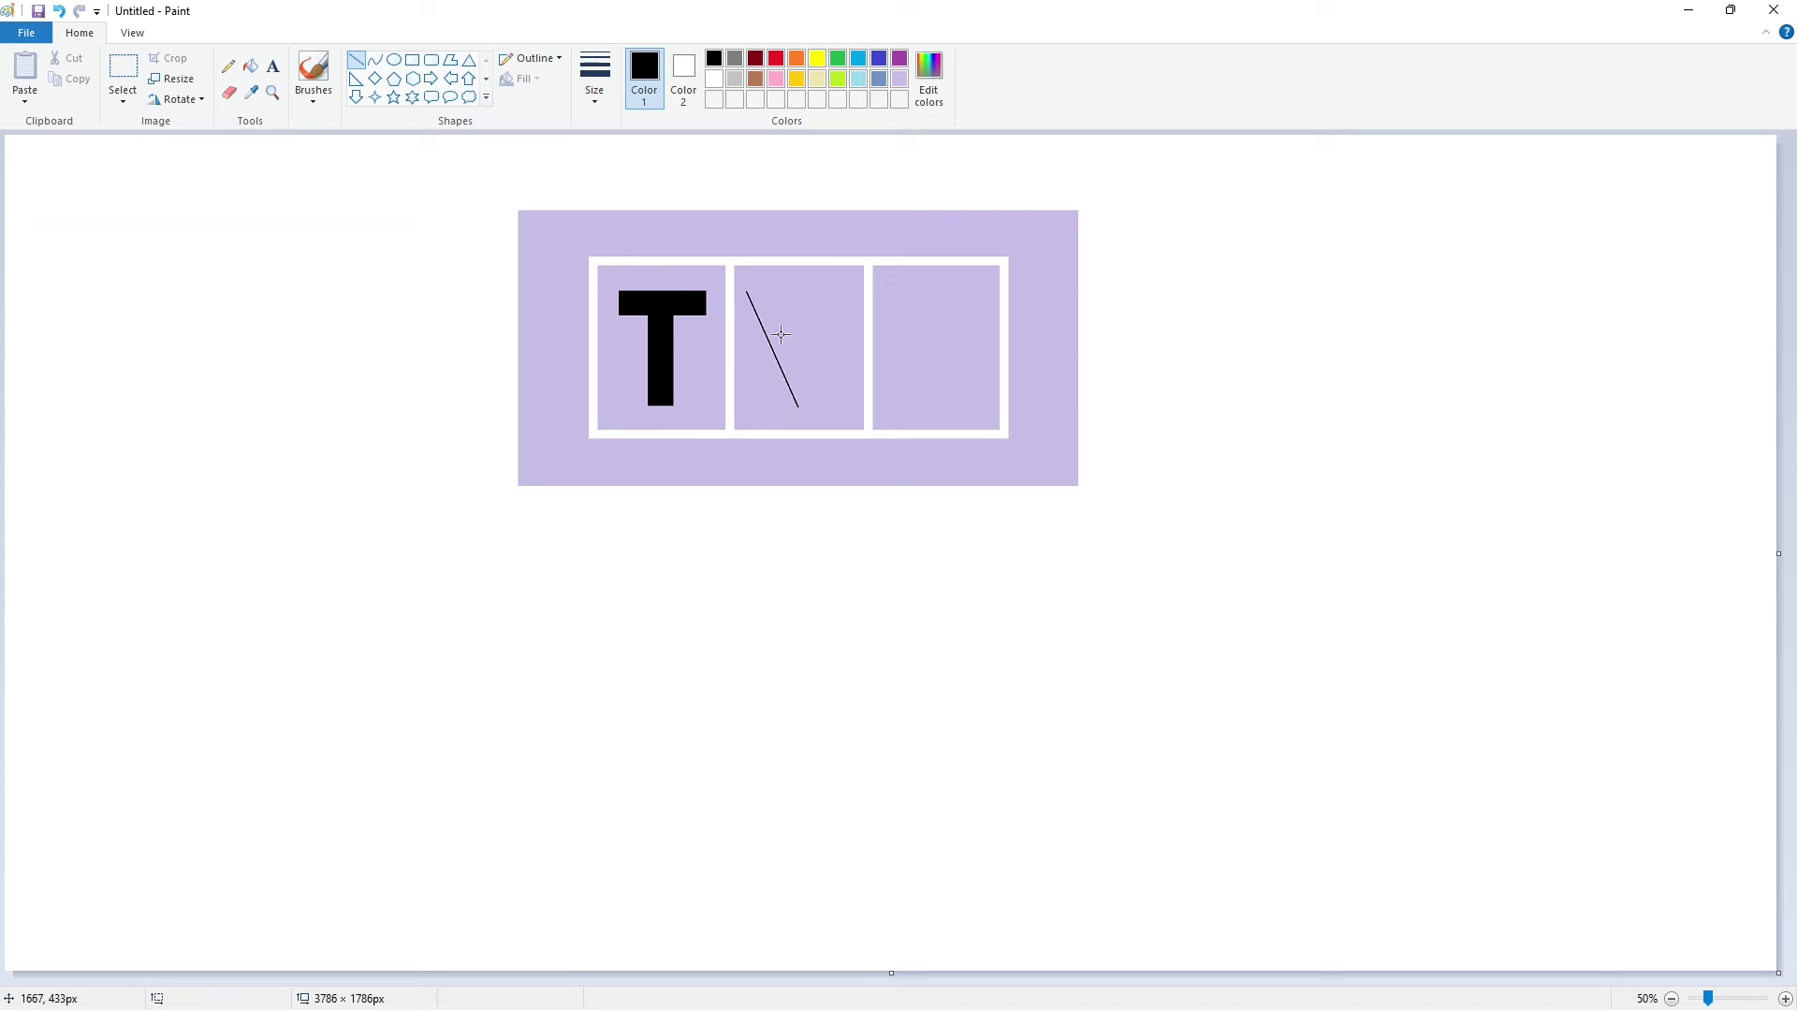
{"action": "mouse_move", "coordinate": [748, 289]}
{"action": "left_mouse_down"}
{"action": "mouse_move", "coordinate": [848, 296]}
{"action": "mouse_move", "coordinate": [800, 407]}
{"action": "left_mouse_up"}
{"action": "left_click_drag", "start_coordinate": [832, 327], "coordinate": [799, 406]}
{"action": "left_click_drag", "start_coordinate": [772, 292], "coordinate": [772, 291]}
{"action": "left_click", "coordinate": [800, 345]}
{"action": "left_click", "coordinate": [250, 65]}
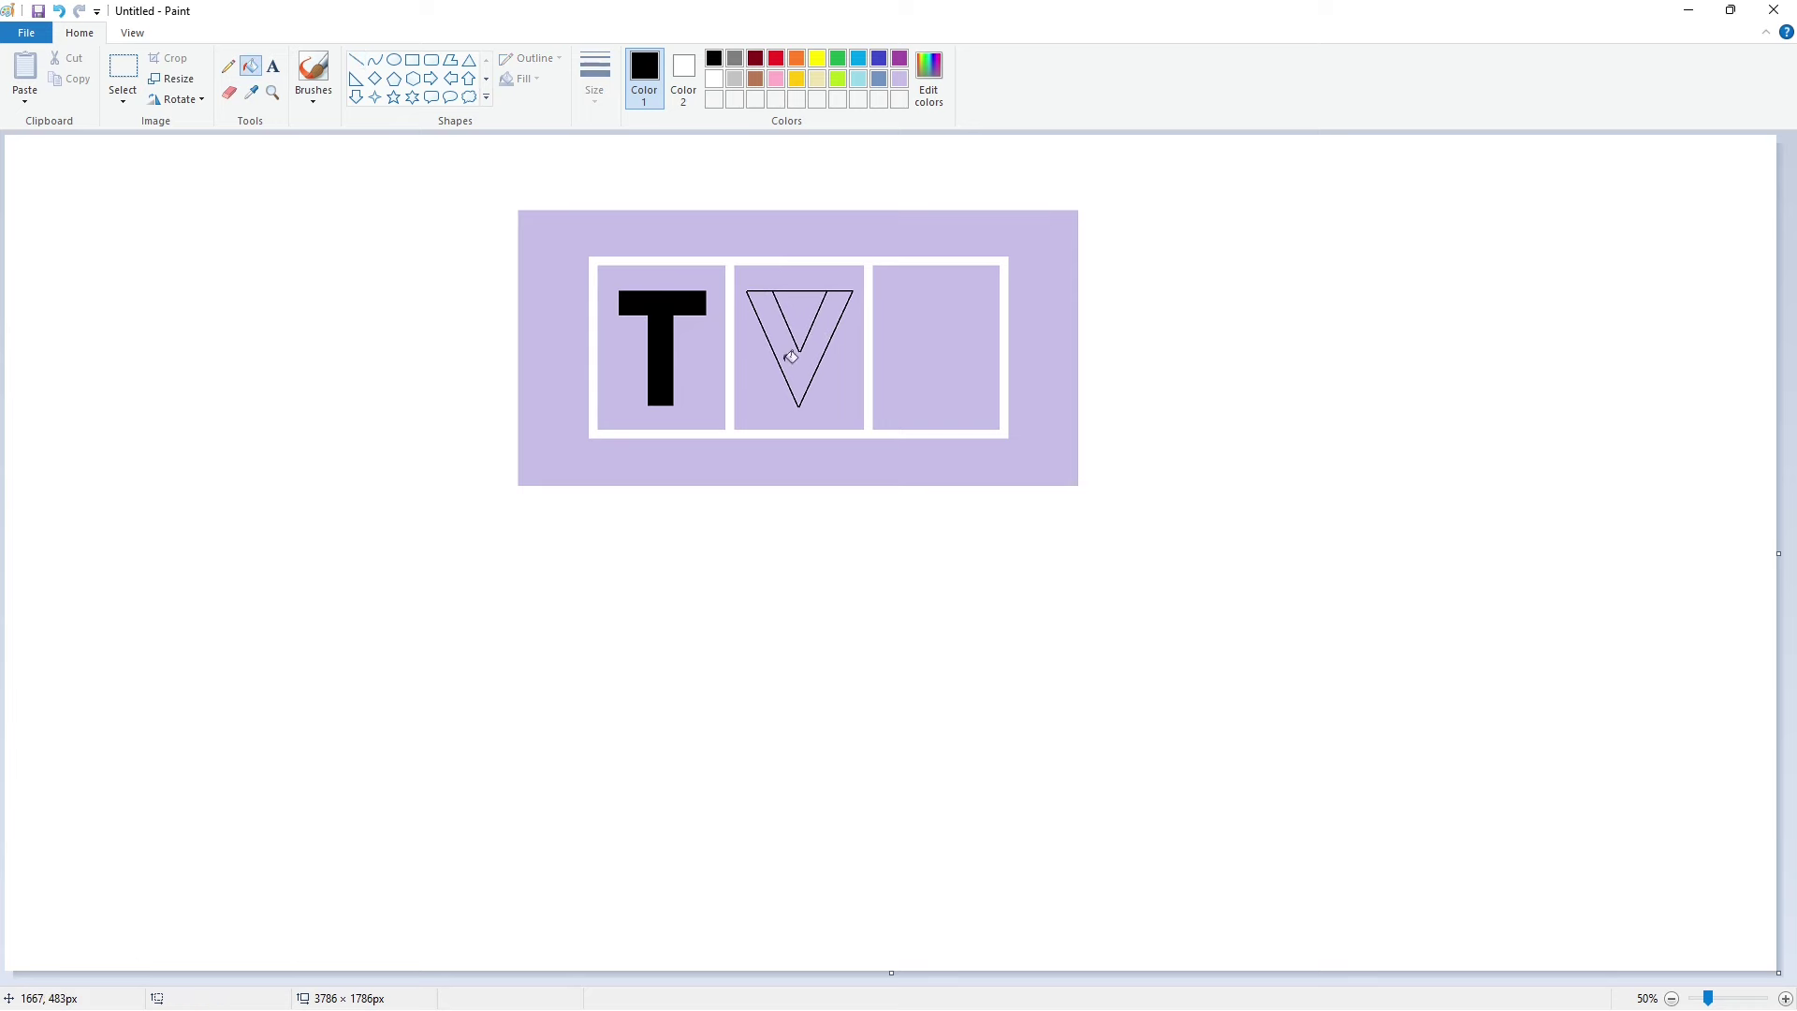
{"action": "left_click", "coordinate": [794, 361]}
- Recolour the thin black line across the V's top opening with the lavender of the background
{"action": "left_click", "coordinate": [1784, 998]}
{"action": "left_click", "coordinate": [356, 59]}
{"action": "left_click", "coordinate": [899, 79]}
{"action": "left_click_drag", "start_coordinate": [864, 417], "coordinate": [902, 473]}
{"action": "key", "text": "ctrl+z"}
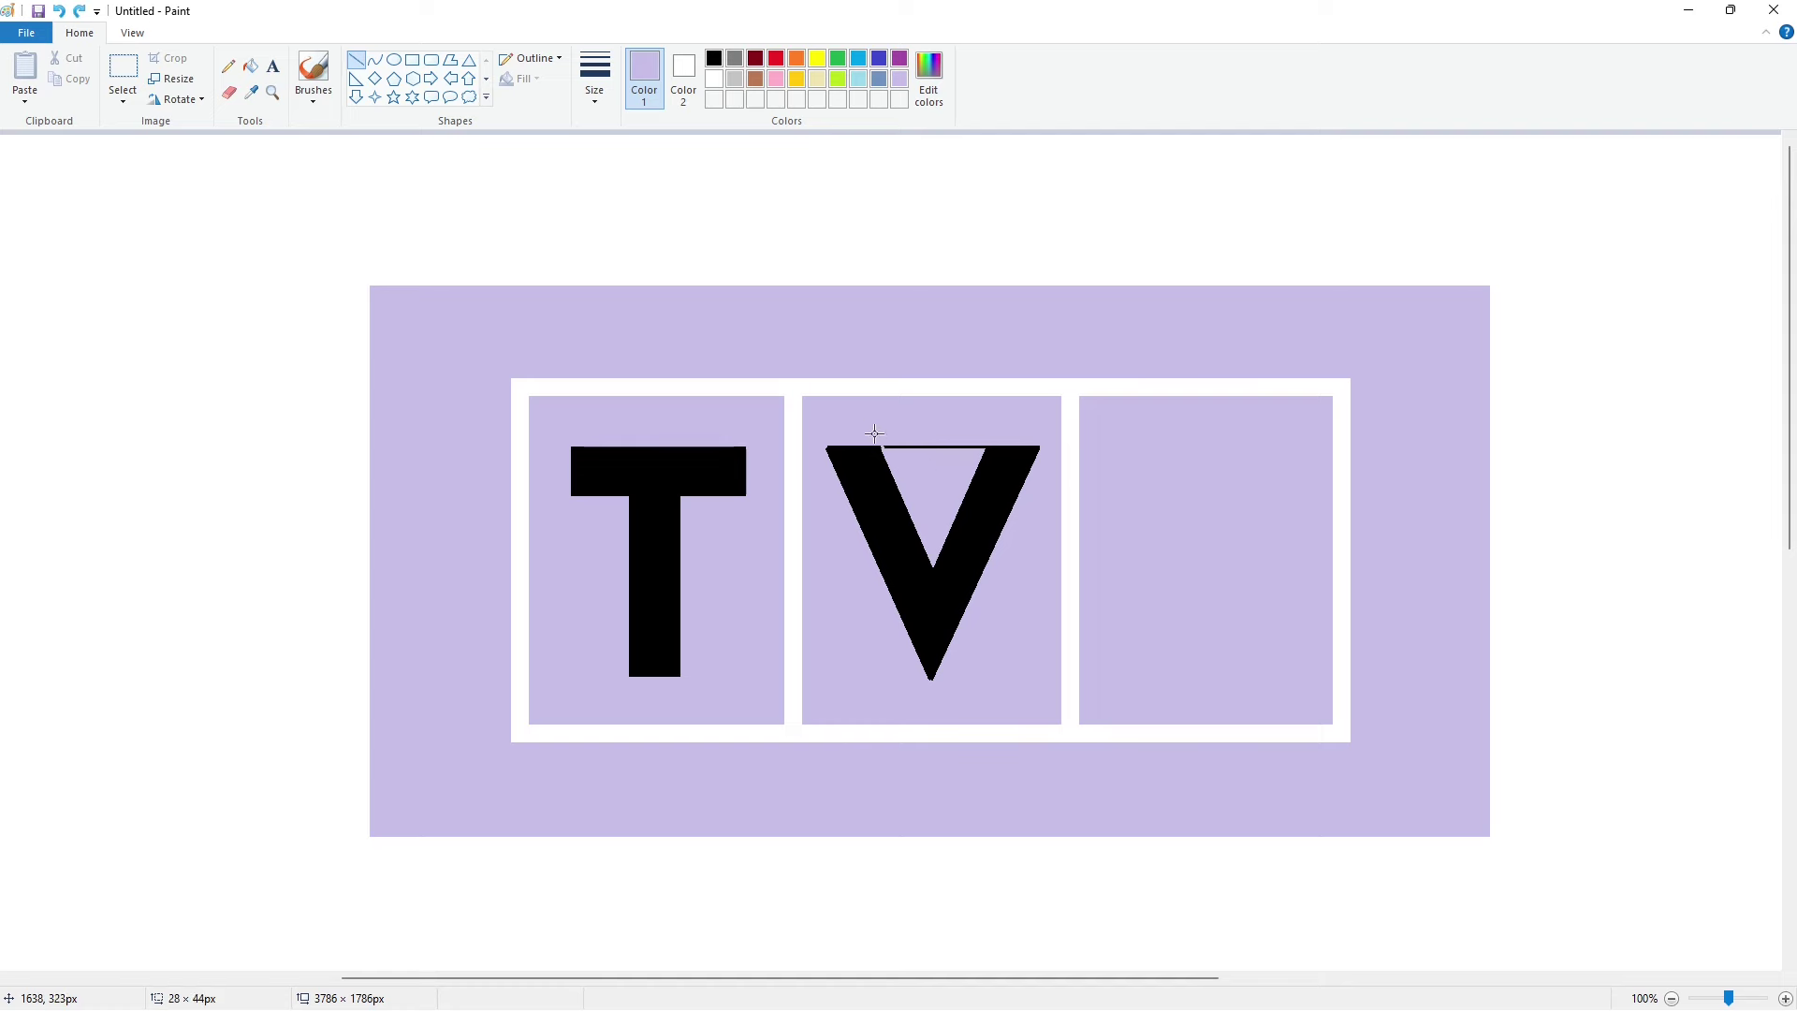
{"action": "left_click", "coordinate": [251, 66]}
{"action": "left_click", "coordinate": [912, 446]}
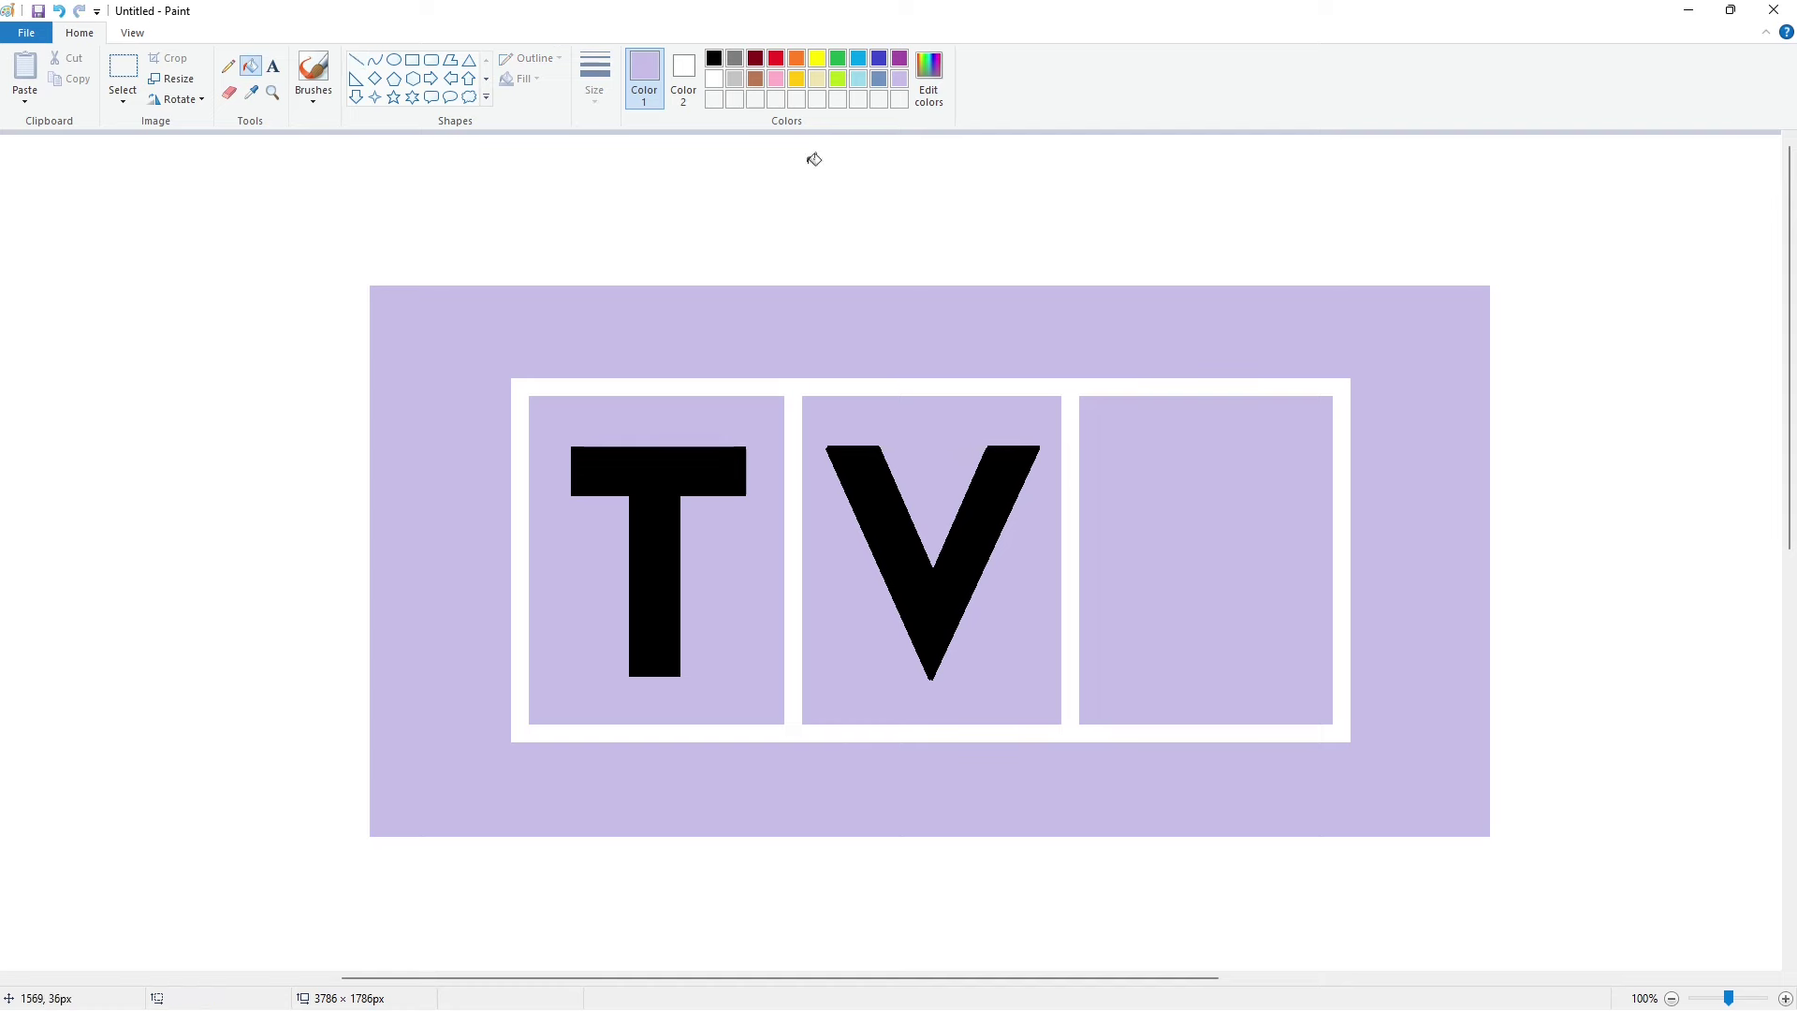
- Fill the letters T and V with white
{"action": "left_click", "coordinate": [714, 79]}
{"action": "left_click", "coordinate": [676, 473]}
{"action": "left_click", "coordinate": [873, 486]}
{"action": "scroll", "coordinate": [1515, 811], "scroll_direction": "down", "scroll_amount": 1, "text": "ctrl"}
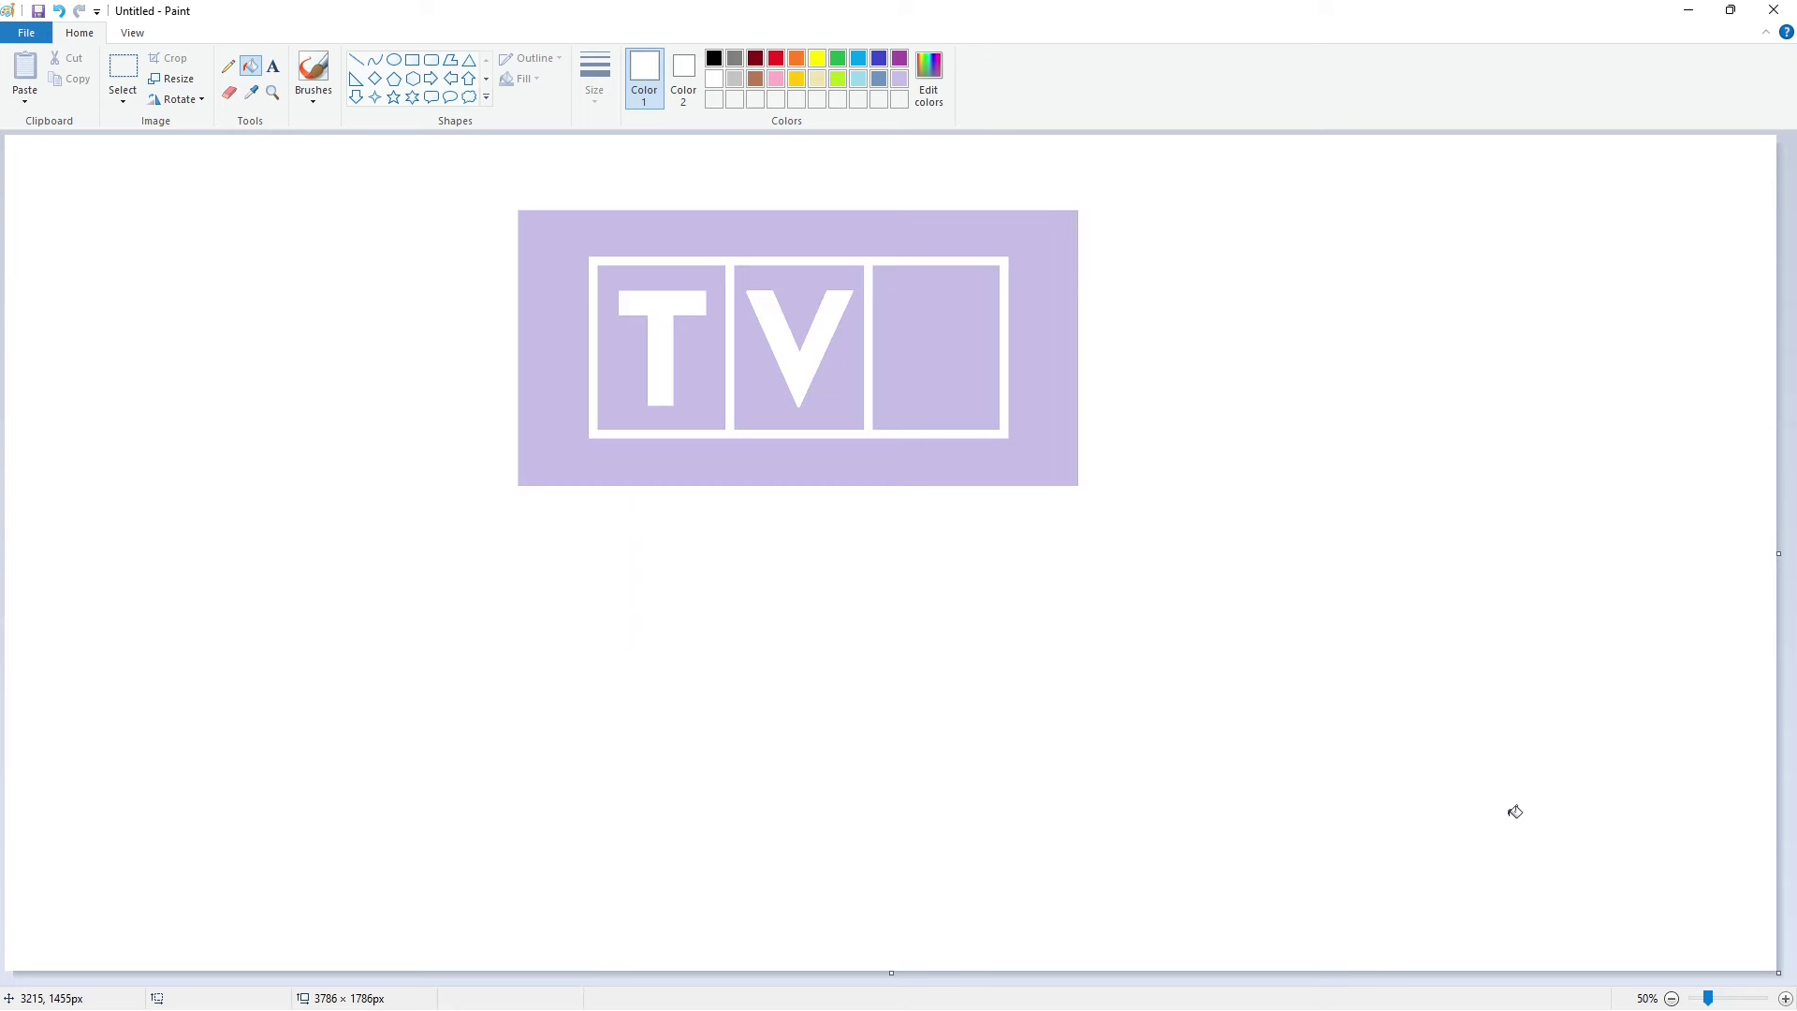
- Draw the outline of a letter P in the third panel from a black upright rectangle and two nested circles
{"action": "left_click", "coordinate": [357, 59]}
{"action": "left_click", "coordinate": [412, 59]}
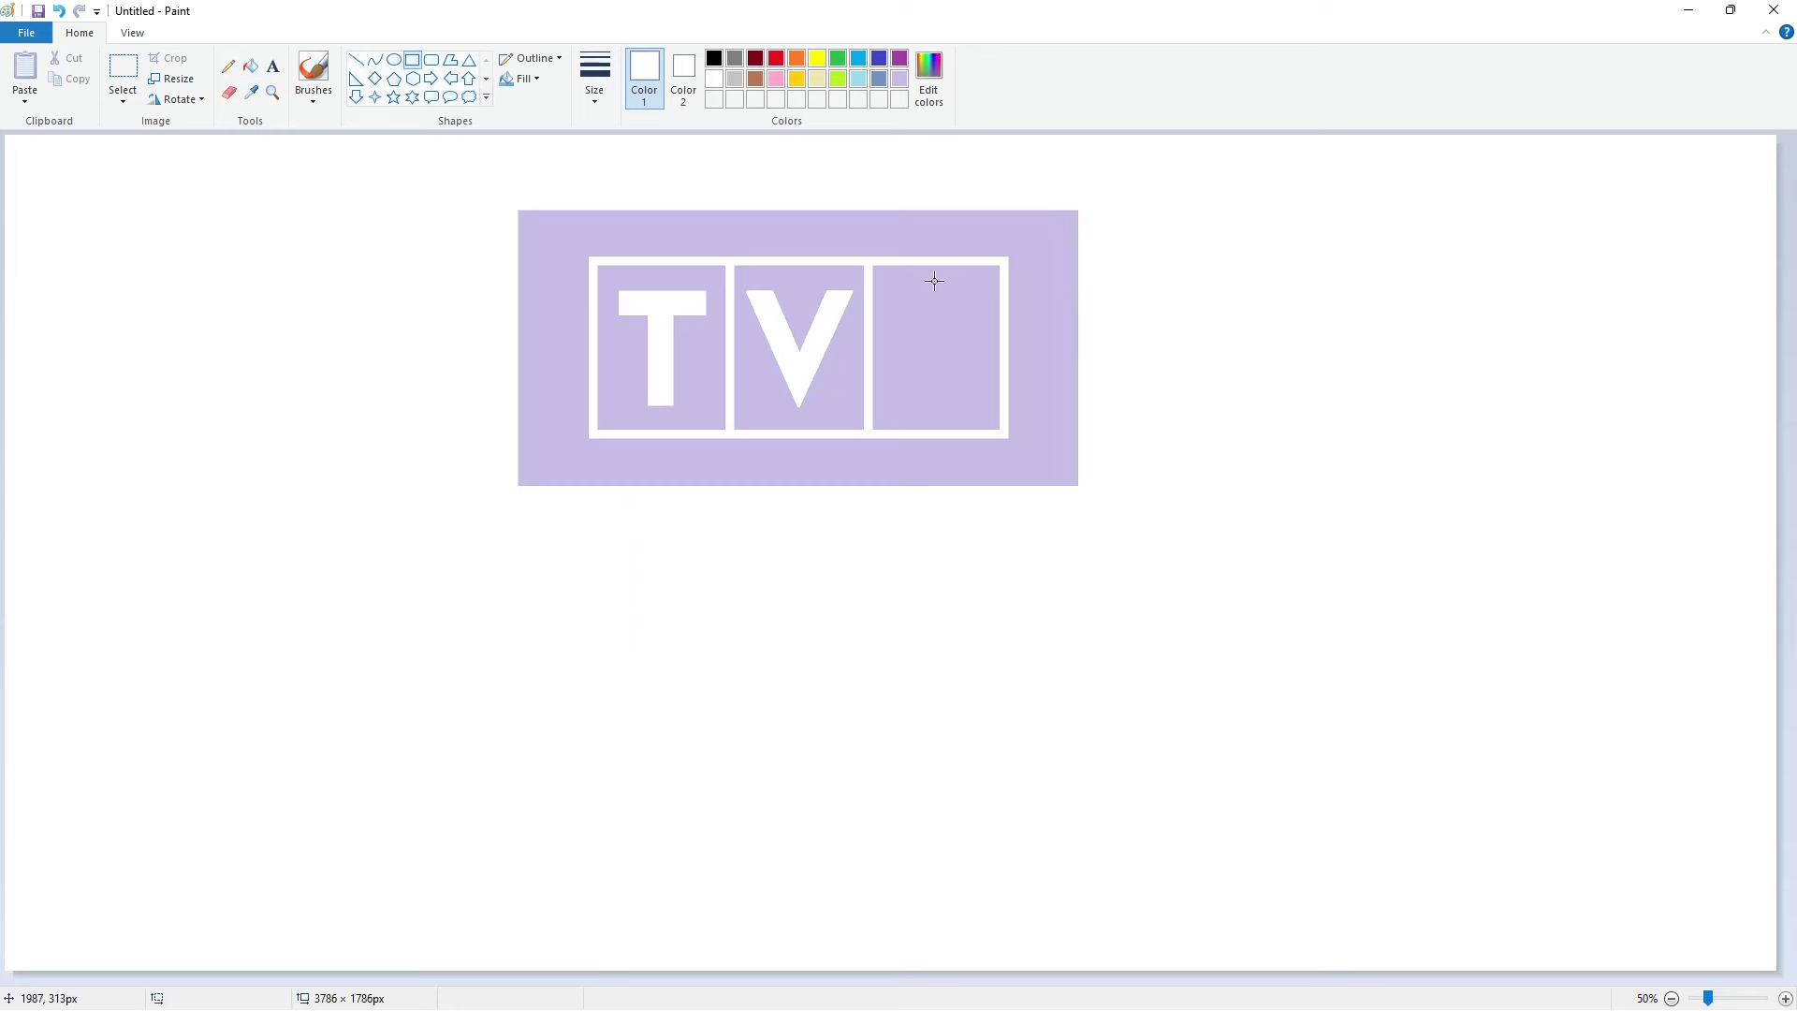
{"action": "left_click", "coordinate": [714, 60]}
{"action": "left_click_drag", "start_coordinate": [898, 292], "coordinate": [923, 409]}
{"action": "mouse_move", "coordinate": [908, 298]}
{"action": "left_mouse_down"}
{"action": "mouse_move", "coordinate": [974, 365]}
{"action": "mouse_move", "coordinate": [941, 292]}
{"action": "left_mouse_up"}
{"action": "mouse_move", "coordinate": [941, 364]}
{"action": "left_mouse_down"}
{"action": "mouse_move", "coordinate": [905, 327]}
{"action": "mouse_move", "coordinate": [974, 333]}
{"action": "mouse_move", "coordinate": [938, 338]}
{"action": "mouse_move", "coordinate": [950, 347]}
{"action": "mouse_move", "coordinate": [934, 313]}
{"action": "mouse_move", "coordinate": [935, 350]}
{"action": "mouse_move", "coordinate": [951, 332]}
{"action": "left_mouse_up"}
{"action": "key", "text": "Left"}
{"action": "key", "text": "Left"}
{"action": "key", "text": "Left"}
{"action": "key", "text": "Left"}
{"action": "key", "text": "Left"}
{"action": "left_click", "coordinate": [1058, 337]}
{"action": "left_click", "coordinate": [1023, 349]}
- Fill the stem and bowl of the P with black
{"action": "left_click", "coordinate": [250, 66]}
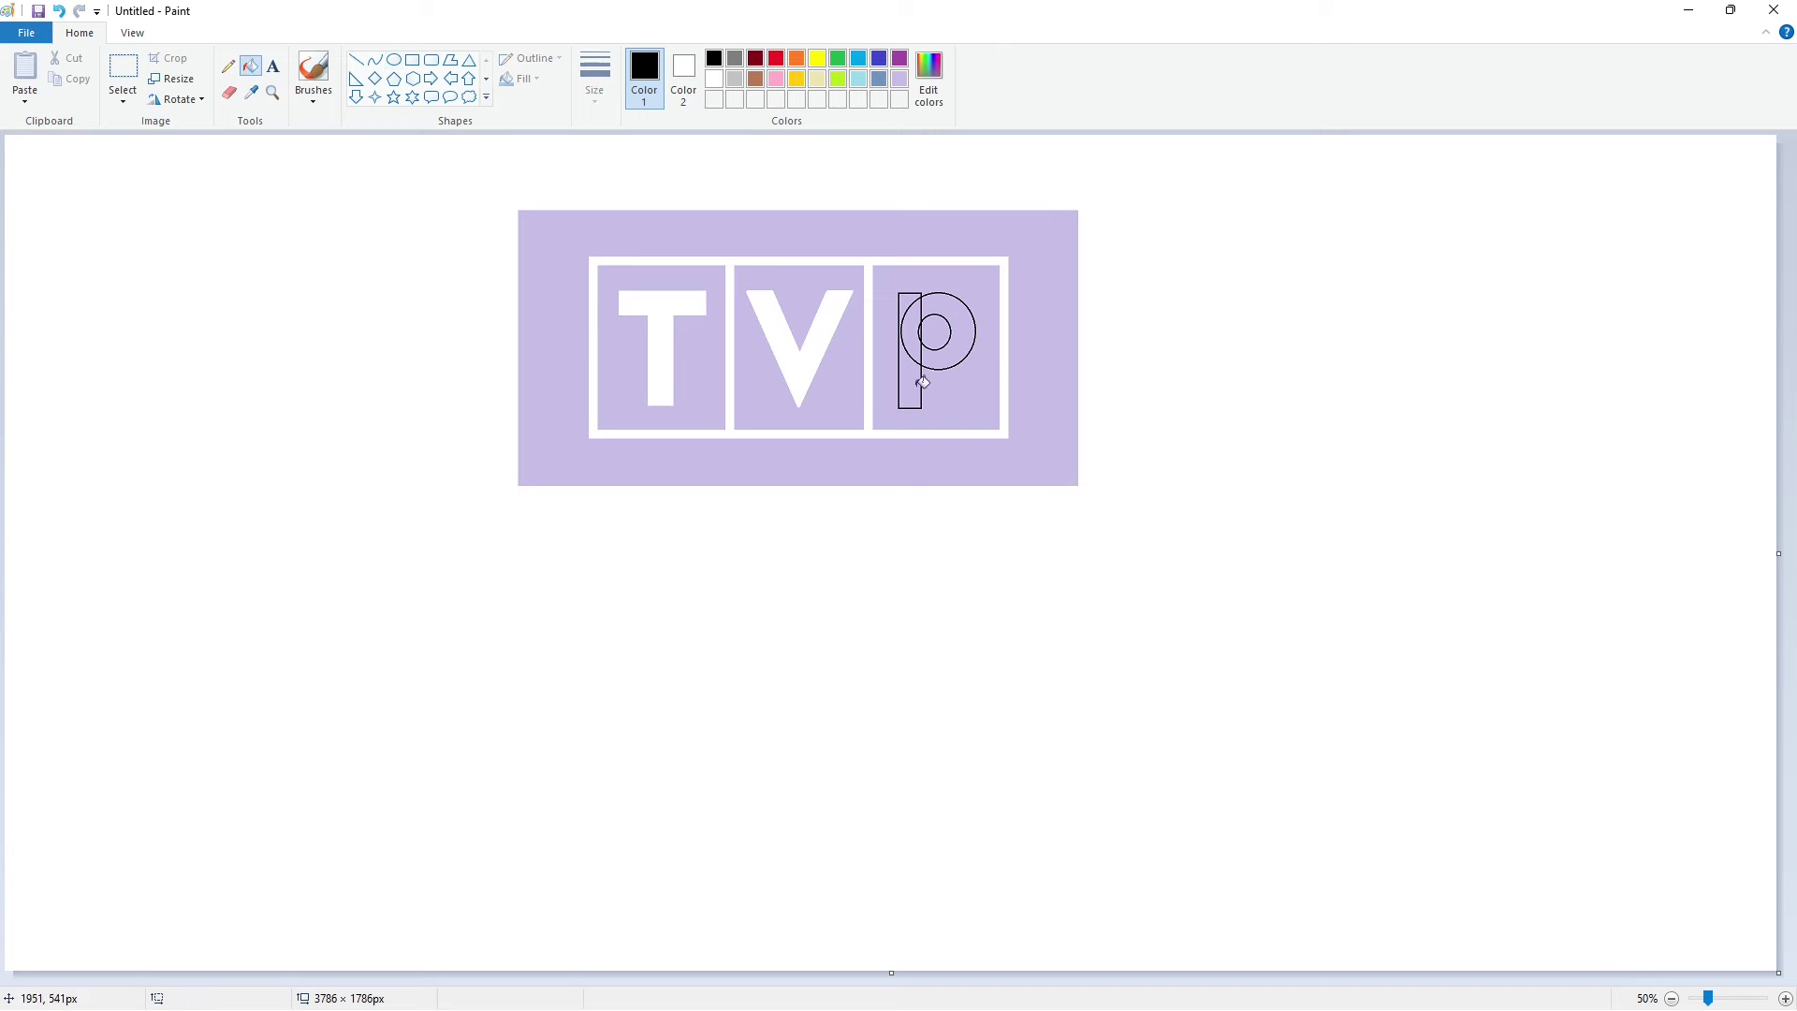
{"action": "left_click", "coordinate": [909, 393]}
{"action": "left_click", "coordinate": [964, 346]}
- Draw lavender horizontal lines extending the upper and lower edges of the P's inner opening to the stem
{"action": "left_click", "coordinate": [1785, 998]}
{"action": "left_click_drag", "start_coordinate": [777, 978], "coordinate": [1242, 977]}
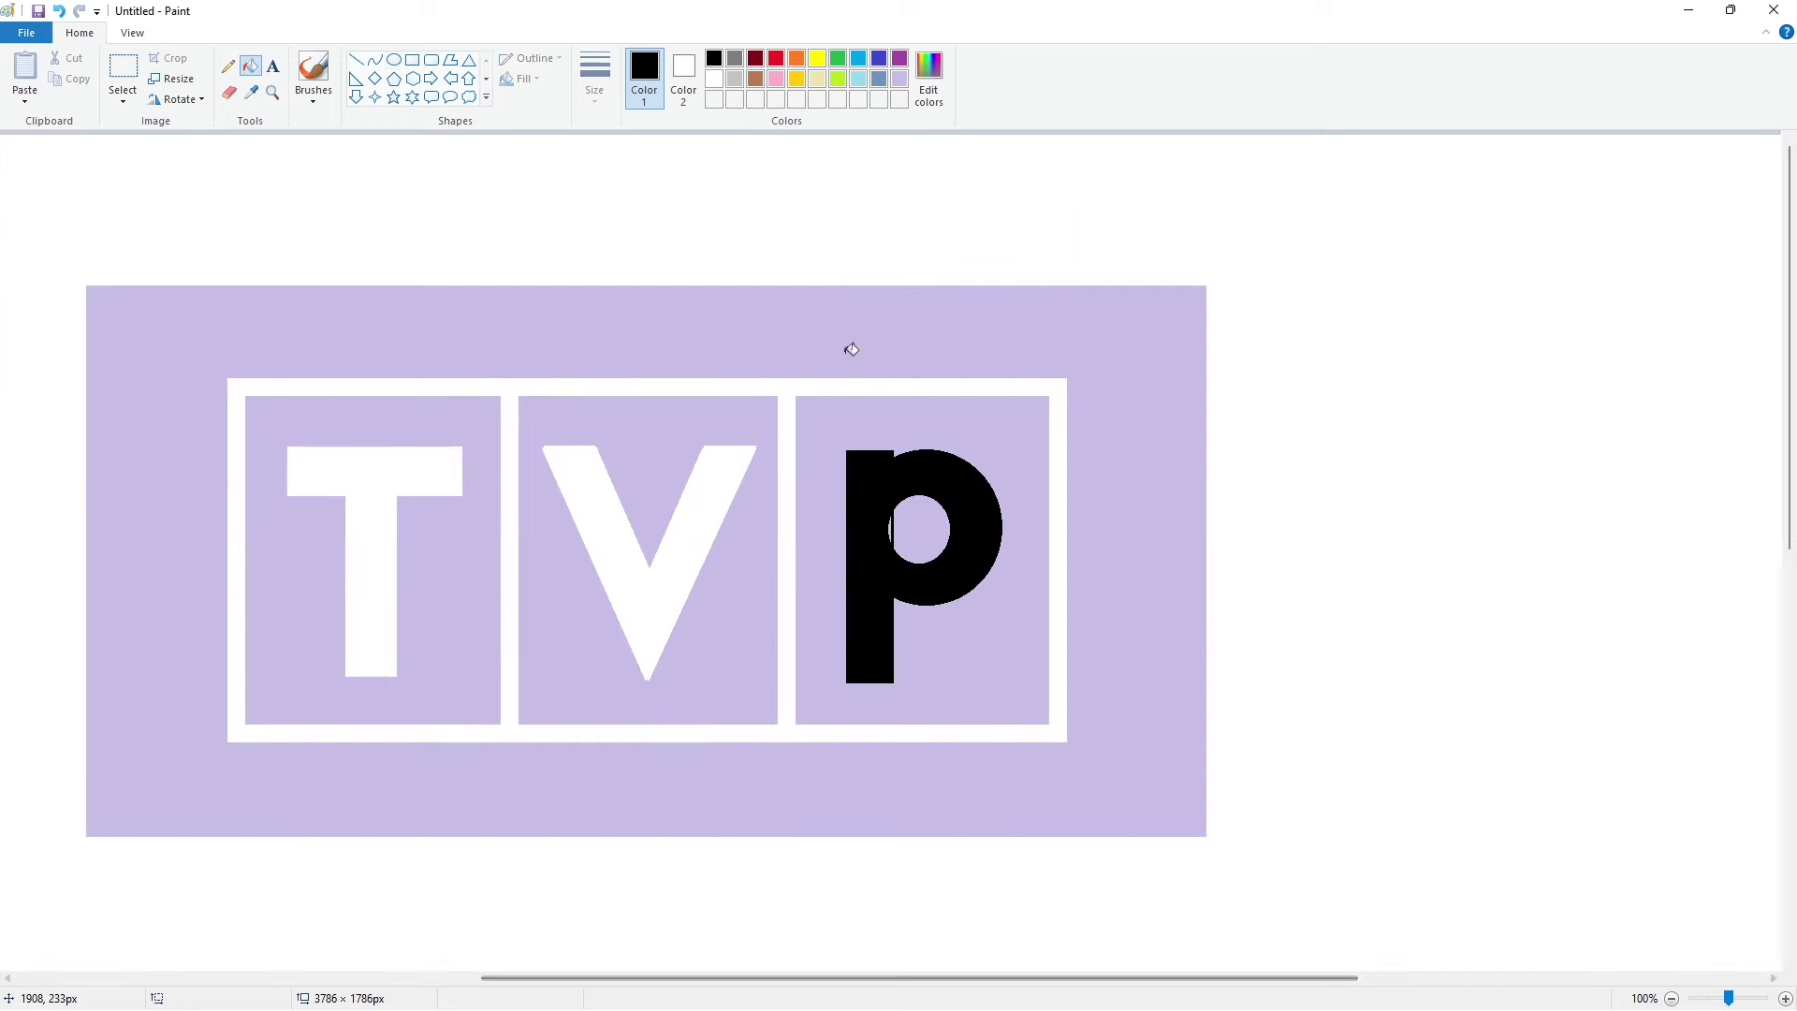
{"action": "left_click", "coordinate": [356, 59]}
{"action": "left_click", "coordinate": [898, 79]}
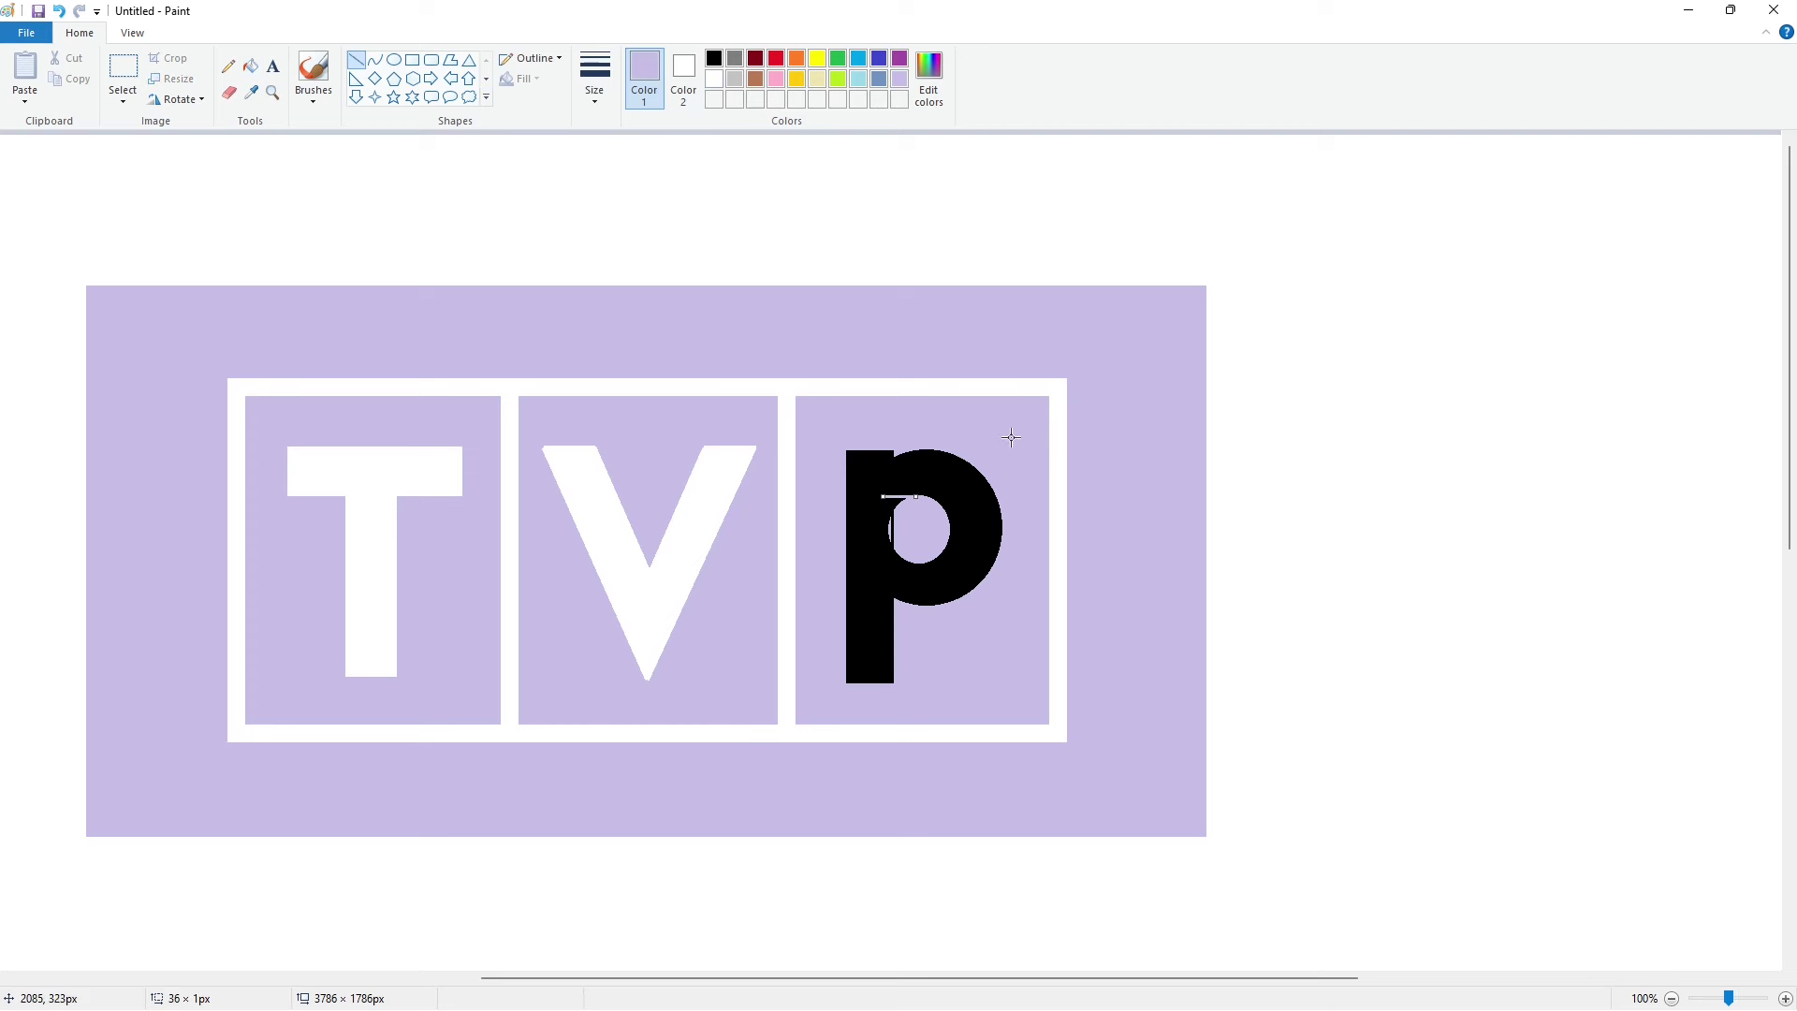
{"action": "left_click_drag", "start_coordinate": [915, 561], "coordinate": [886, 562]}
{"action": "left_click", "coordinate": [1037, 526]}
- Draw a white vertical line about 102 px long where the P's stem meets its opening and recolour it lavender
{"action": "left_click", "coordinate": [713, 58]}
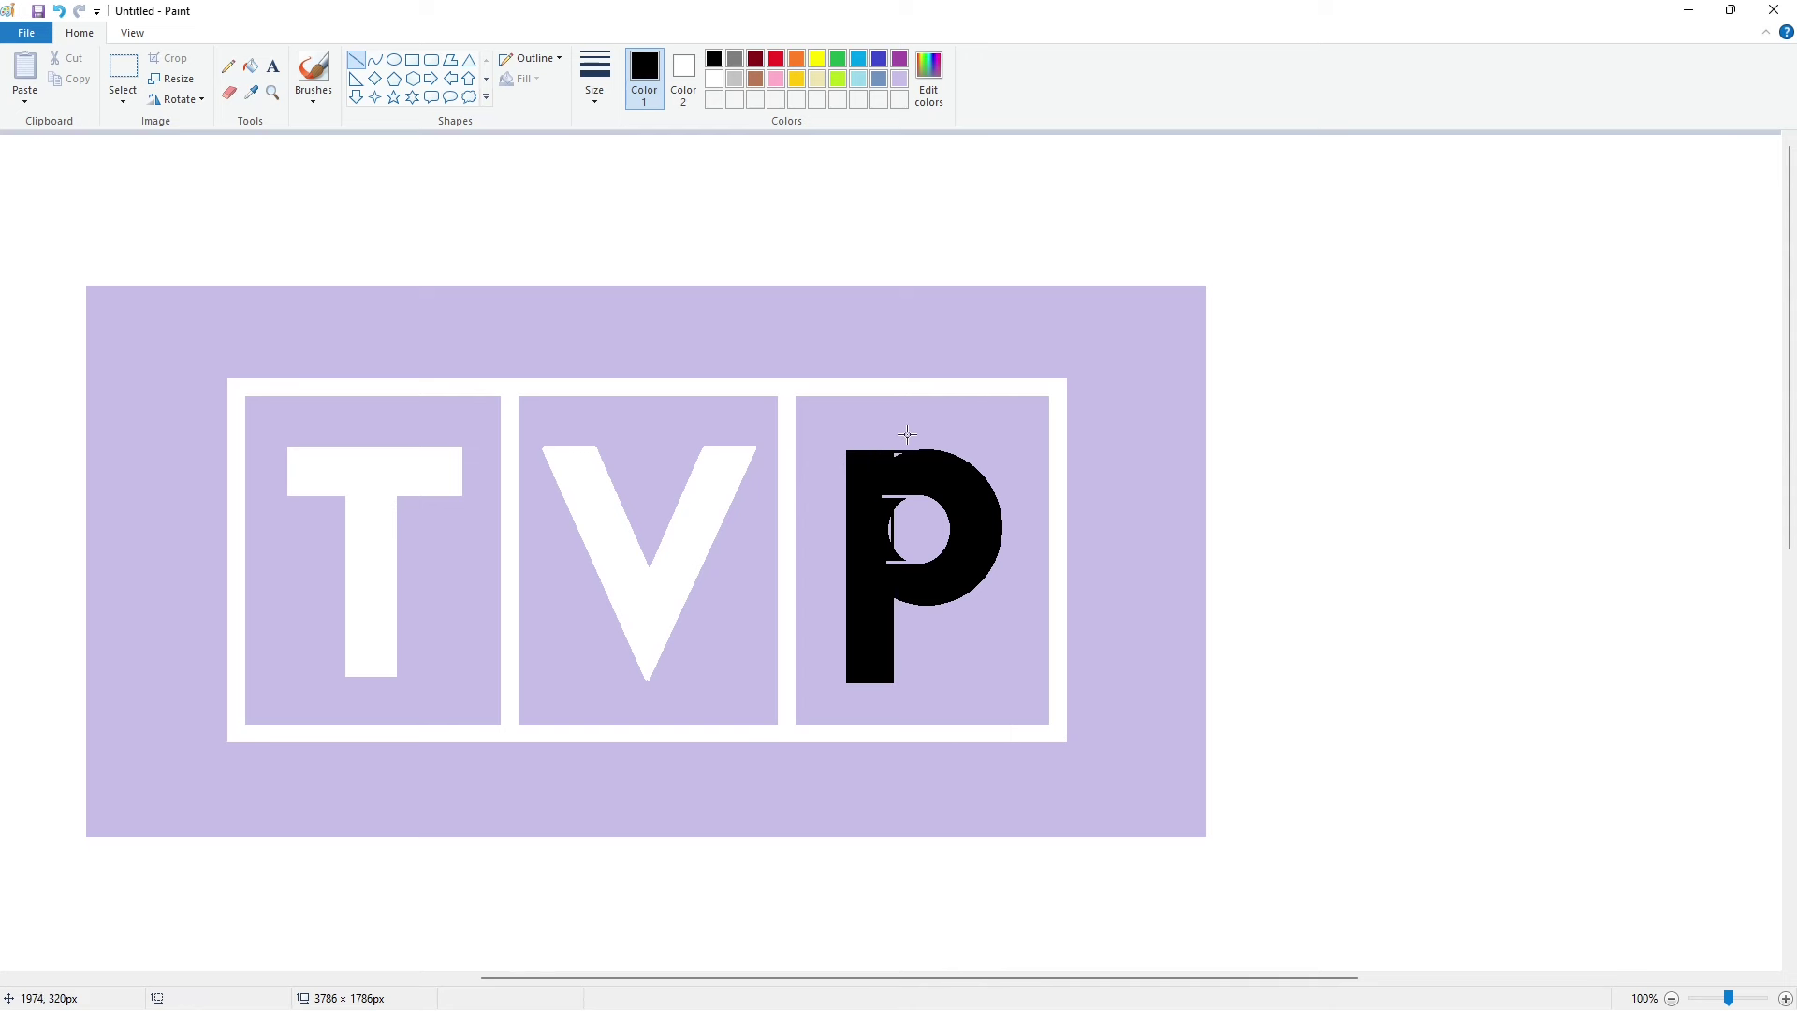
{"action": "left_click", "coordinate": [713, 79]}
{"action": "left_click_drag", "start_coordinate": [900, 488], "coordinate": [896, 581]}
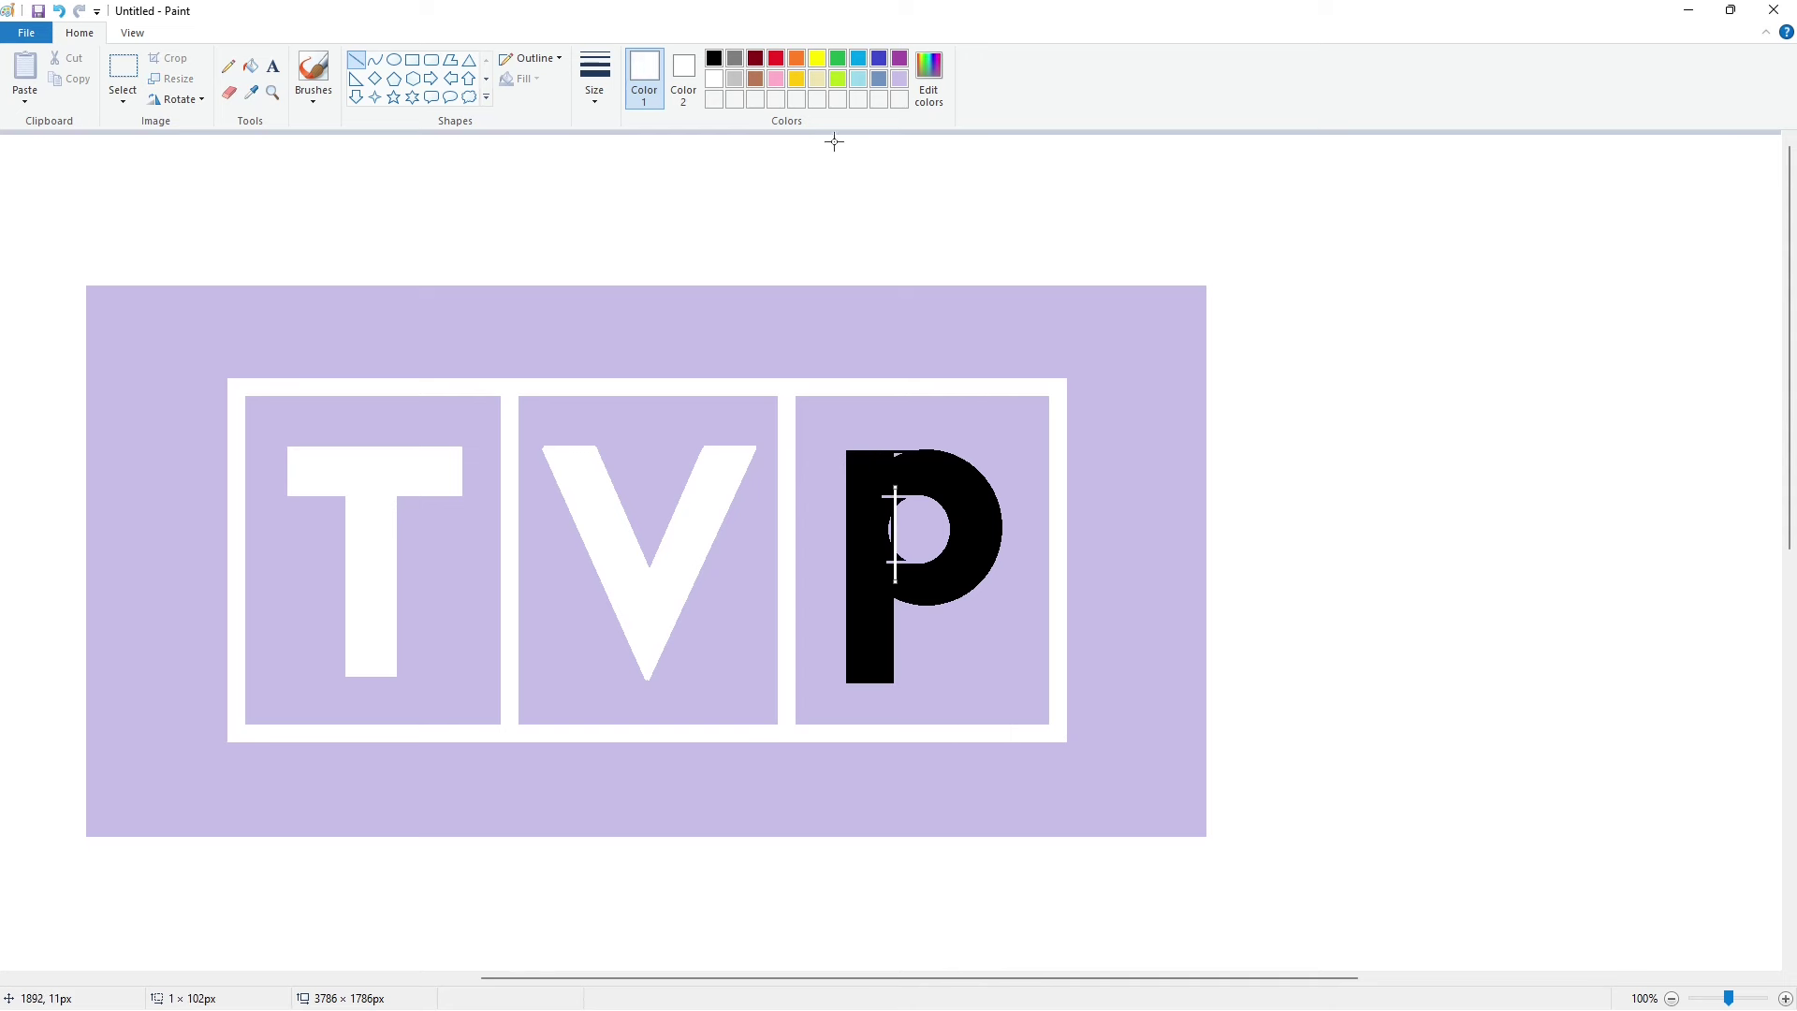
{"action": "left_click", "coordinate": [899, 78]}
{"action": "left_click", "coordinate": [792, 347]}
{"action": "left_click", "coordinate": [250, 66]}
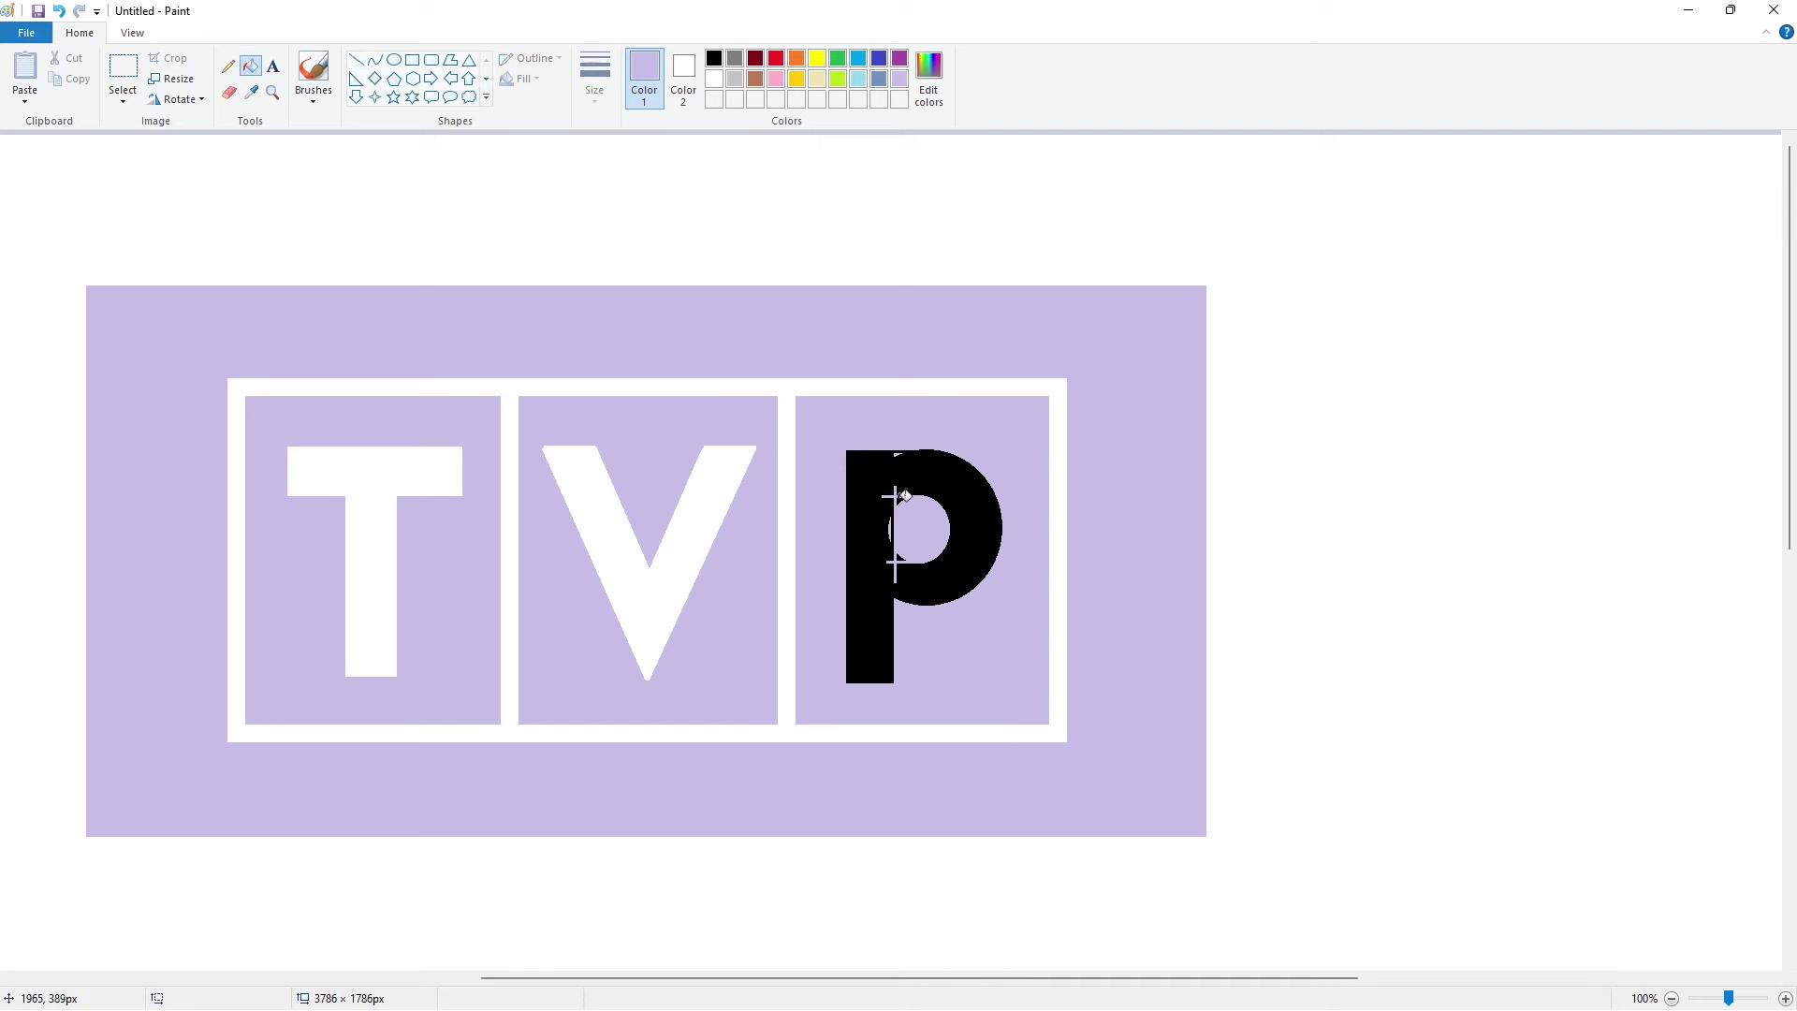
- Retouch the edges around the P's opening with black lines and fills to leave a clean D-shaped counter
{"action": "left_click", "coordinate": [714, 59]}
{"action": "left_click", "coordinate": [356, 60]}
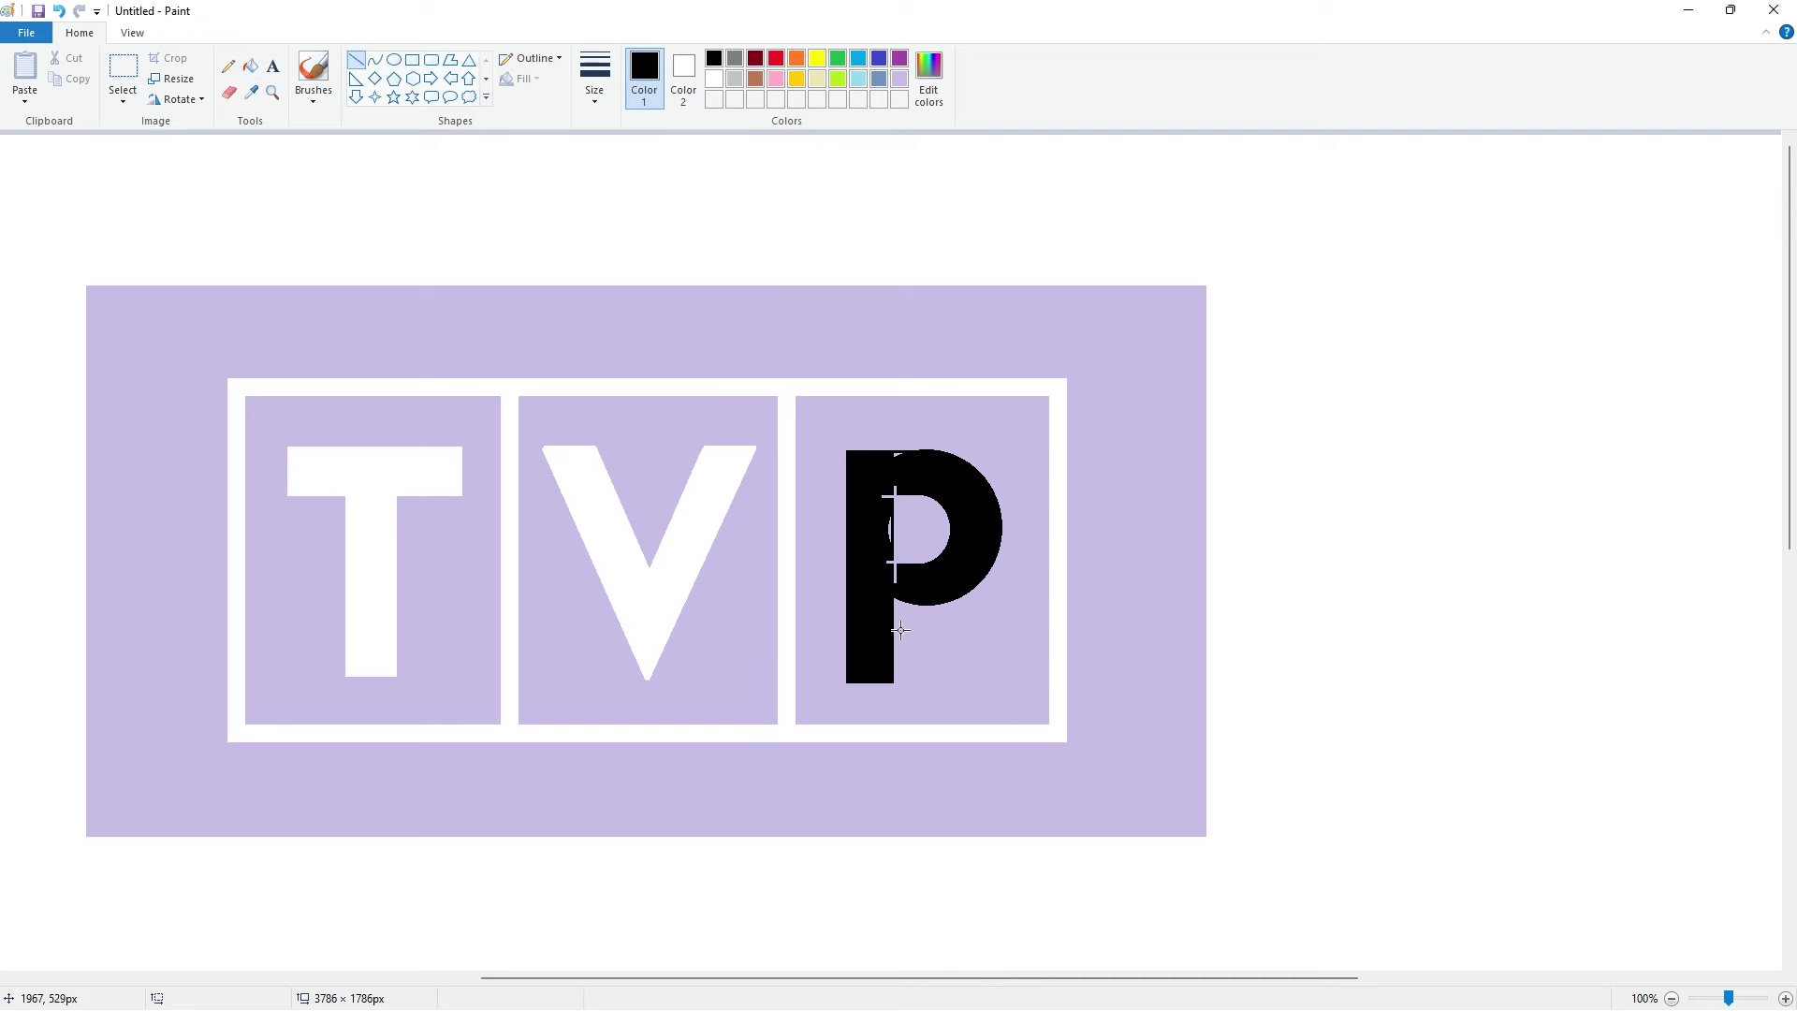
{"action": "left_click", "coordinate": [1006, 532]}
{"action": "left_click_drag", "start_coordinate": [912, 563], "coordinate": [892, 563]}
{"action": "left_click", "coordinate": [250, 65]}
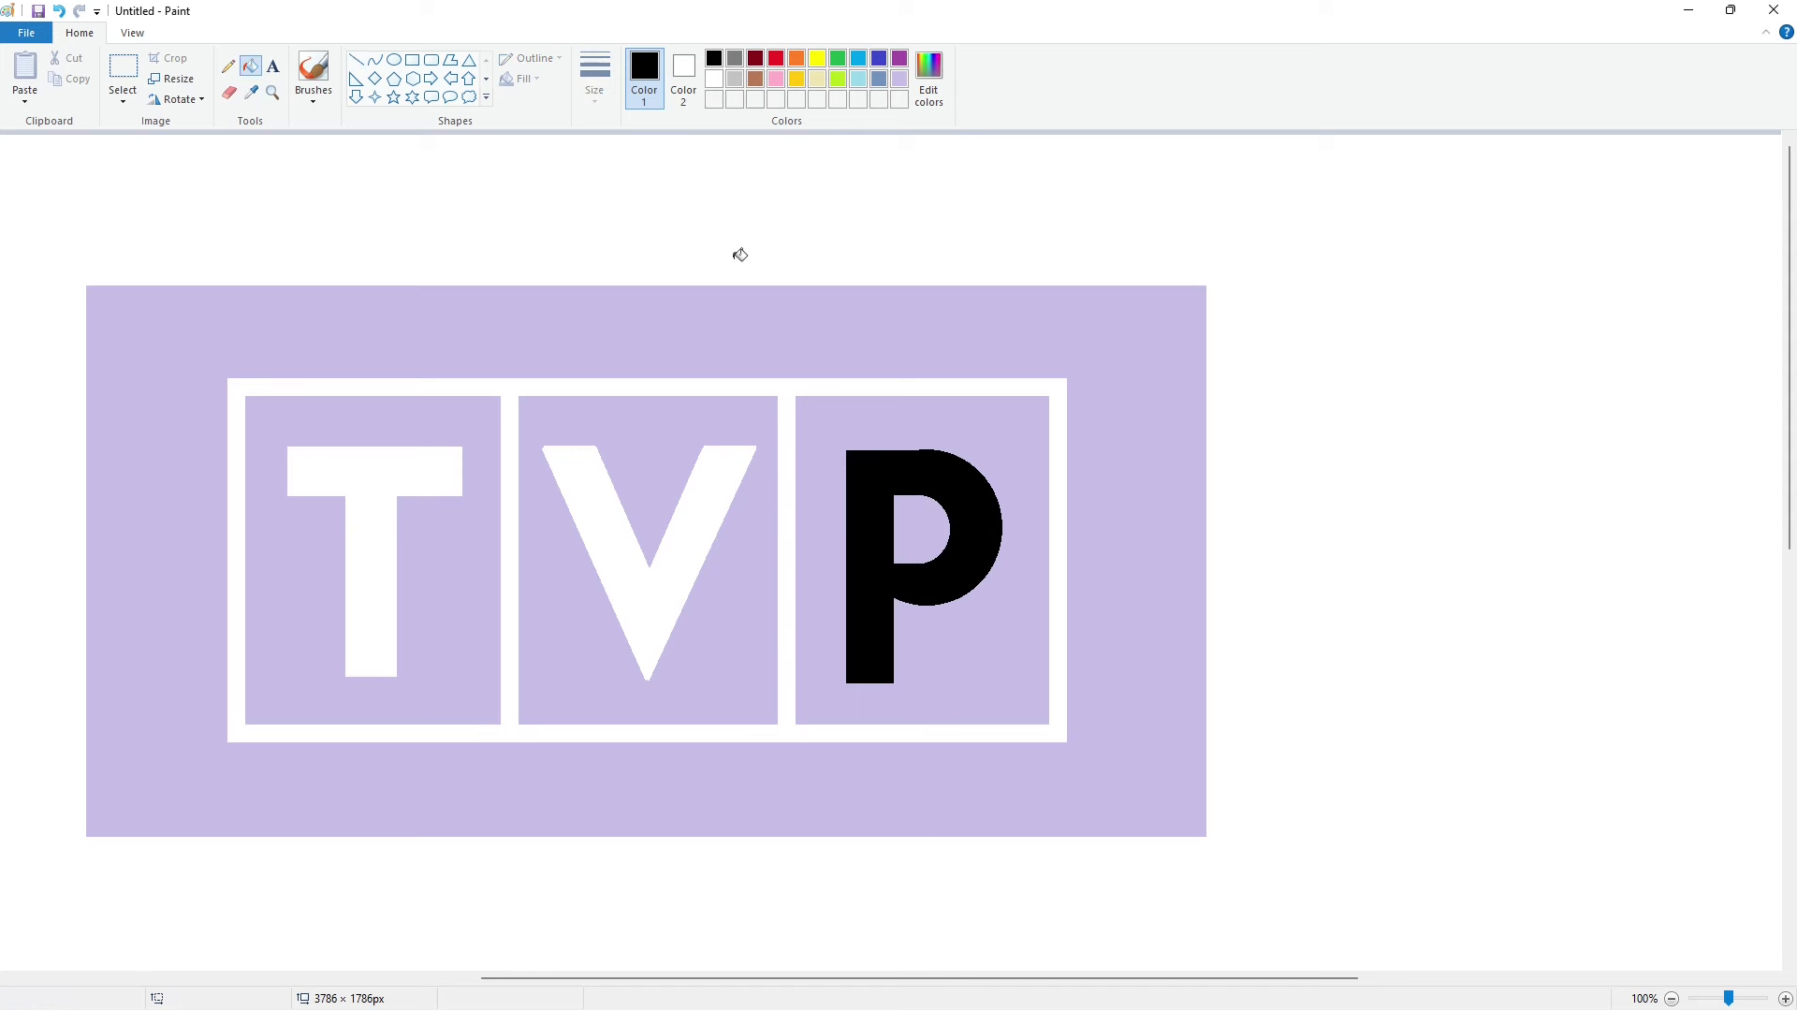
- Straighten the P's top edge with a horizontal lavender line
{"action": "left_click", "coordinate": [356, 60]}
{"action": "left_click", "coordinate": [250, 66]}
{"action": "left_click", "coordinate": [897, 78]}
{"action": "left_click", "coordinate": [355, 60]}
{"action": "left_click_drag", "start_coordinate": [894, 444], "coordinate": [964, 445]}
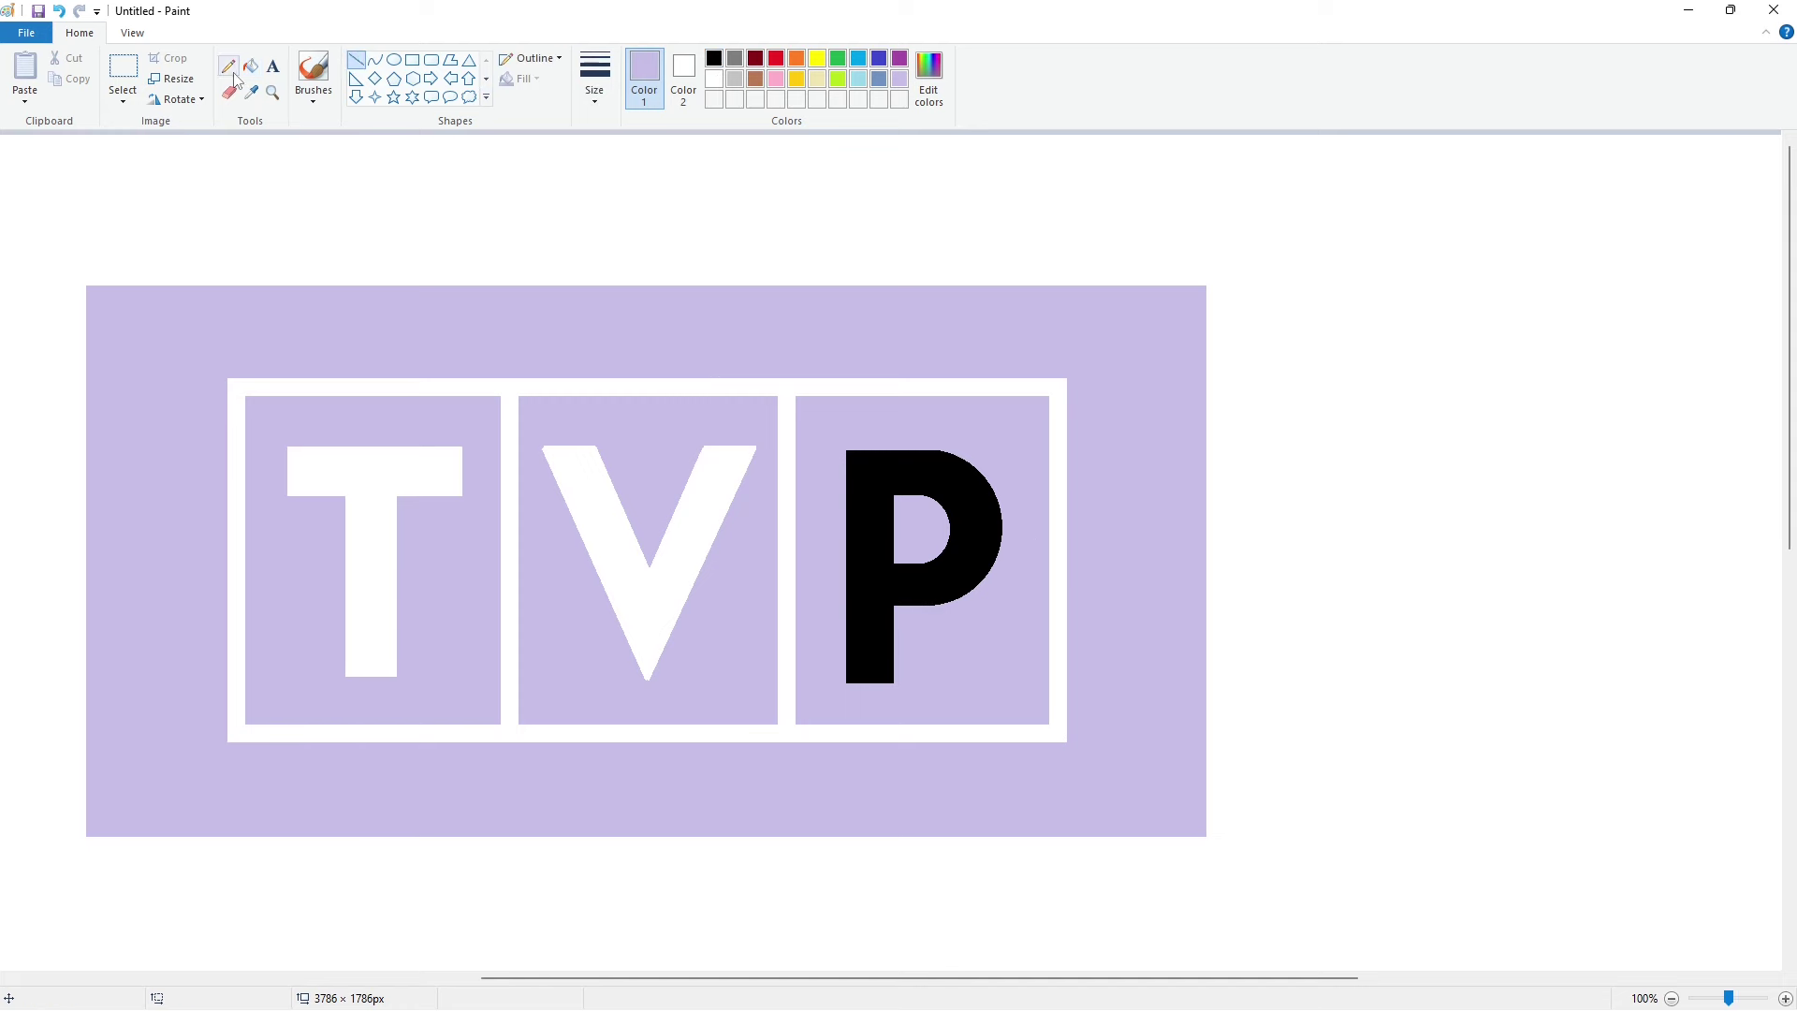
- Fill the letter P with white
{"action": "left_click", "coordinate": [250, 65]}
{"action": "left_click", "coordinate": [713, 79]}
{"action": "left_click", "coordinate": [870, 561]}
- Draw a large black ellipse outline with a thicker line below the banner's lower left part and adjust its proportions
{"action": "left_click", "coordinate": [1672, 999]}
{"action": "left_click", "coordinate": [714, 58]}
{"action": "left_click", "coordinate": [393, 59]}
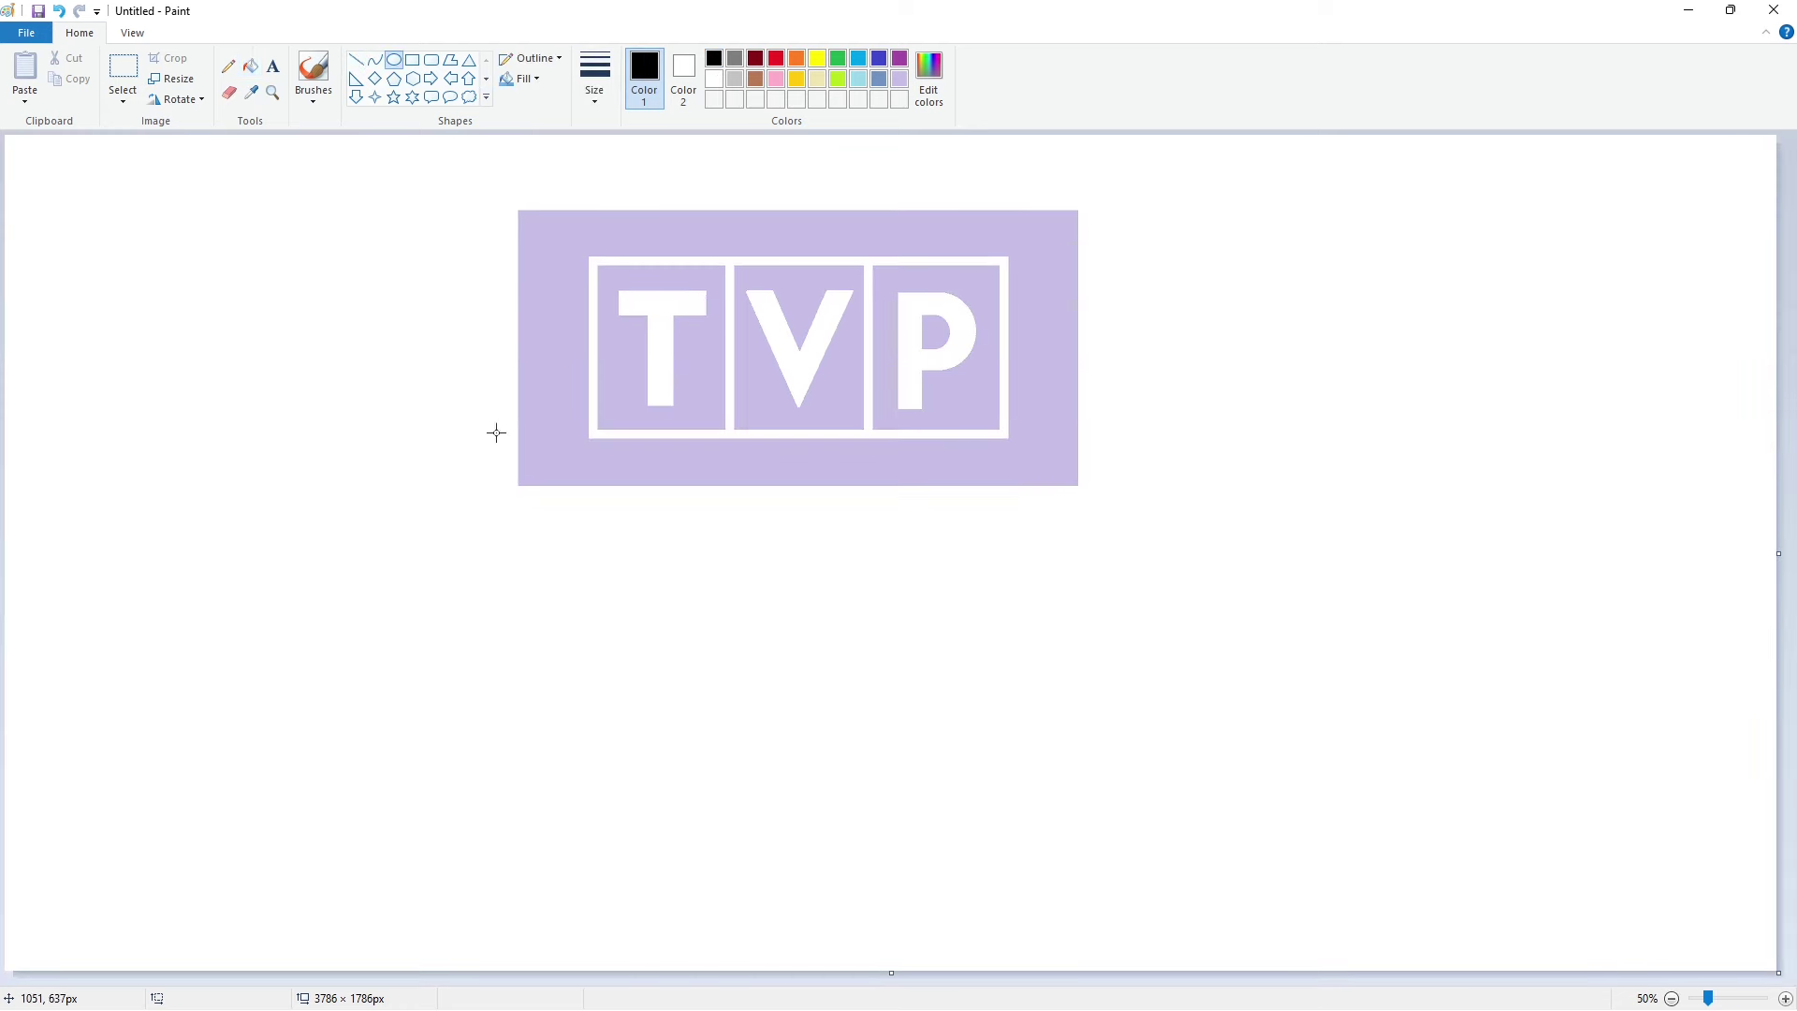
{"action": "left_click_drag", "start_coordinate": [407, 644], "coordinate": [649, 832]}
{"action": "left_click", "coordinate": [593, 93]}
{"action": "left_click", "coordinate": [634, 206]}
{"action": "left_click_drag", "start_coordinate": [529, 643], "coordinate": [543, 622]}
{"action": "left_click_drag", "start_coordinate": [529, 831], "coordinate": [531, 836]}
{"action": "left_click_drag", "start_coordinate": [649, 730], "coordinate": [649, 727]}
{"action": "left_click", "coordinate": [830, 734]}
{"action": "left_click", "coordinate": [356, 60]}
{"action": "left_click_drag", "start_coordinate": [617, 620], "coordinate": [642, 803]}
{"action": "key", "text": "ctrl+plus"}
{"action": "key", "text": "ctrl+plus"}
{"action": "key", "text": "ctrl+plus"}
{"action": "key", "text": "ctrl+plus"}
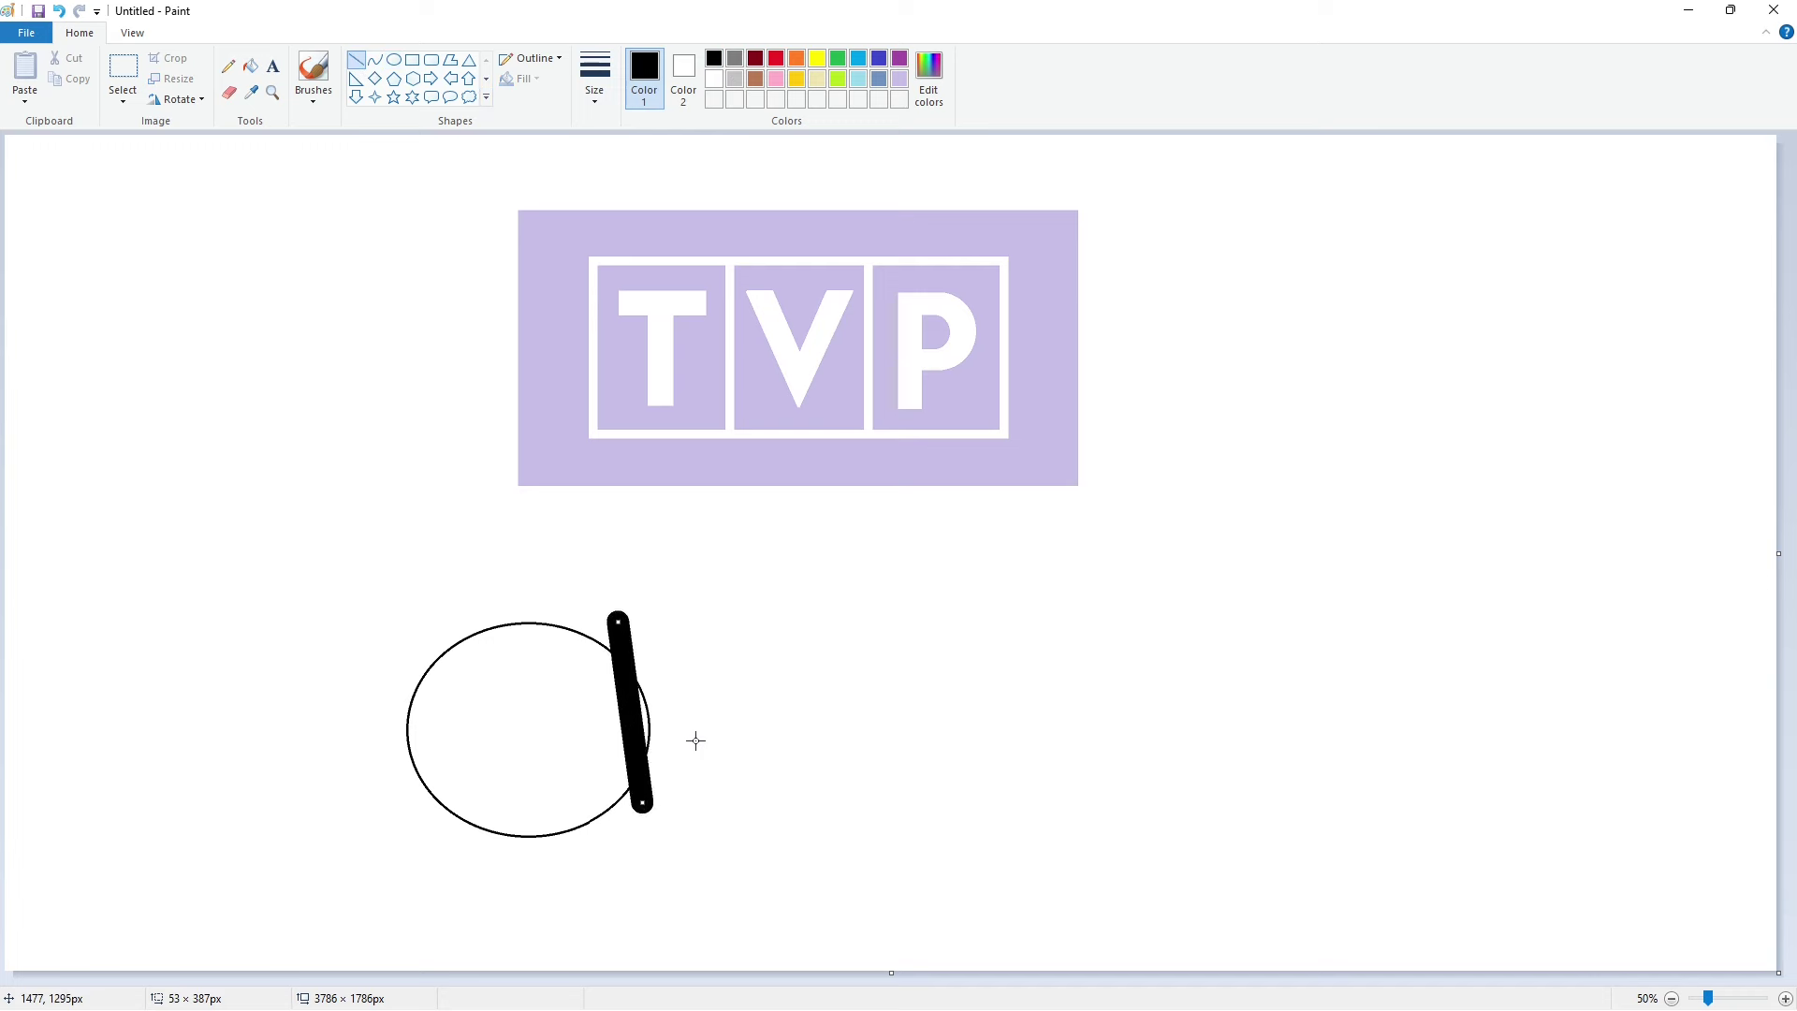
{"action": "key", "text": "ctrl+z"}
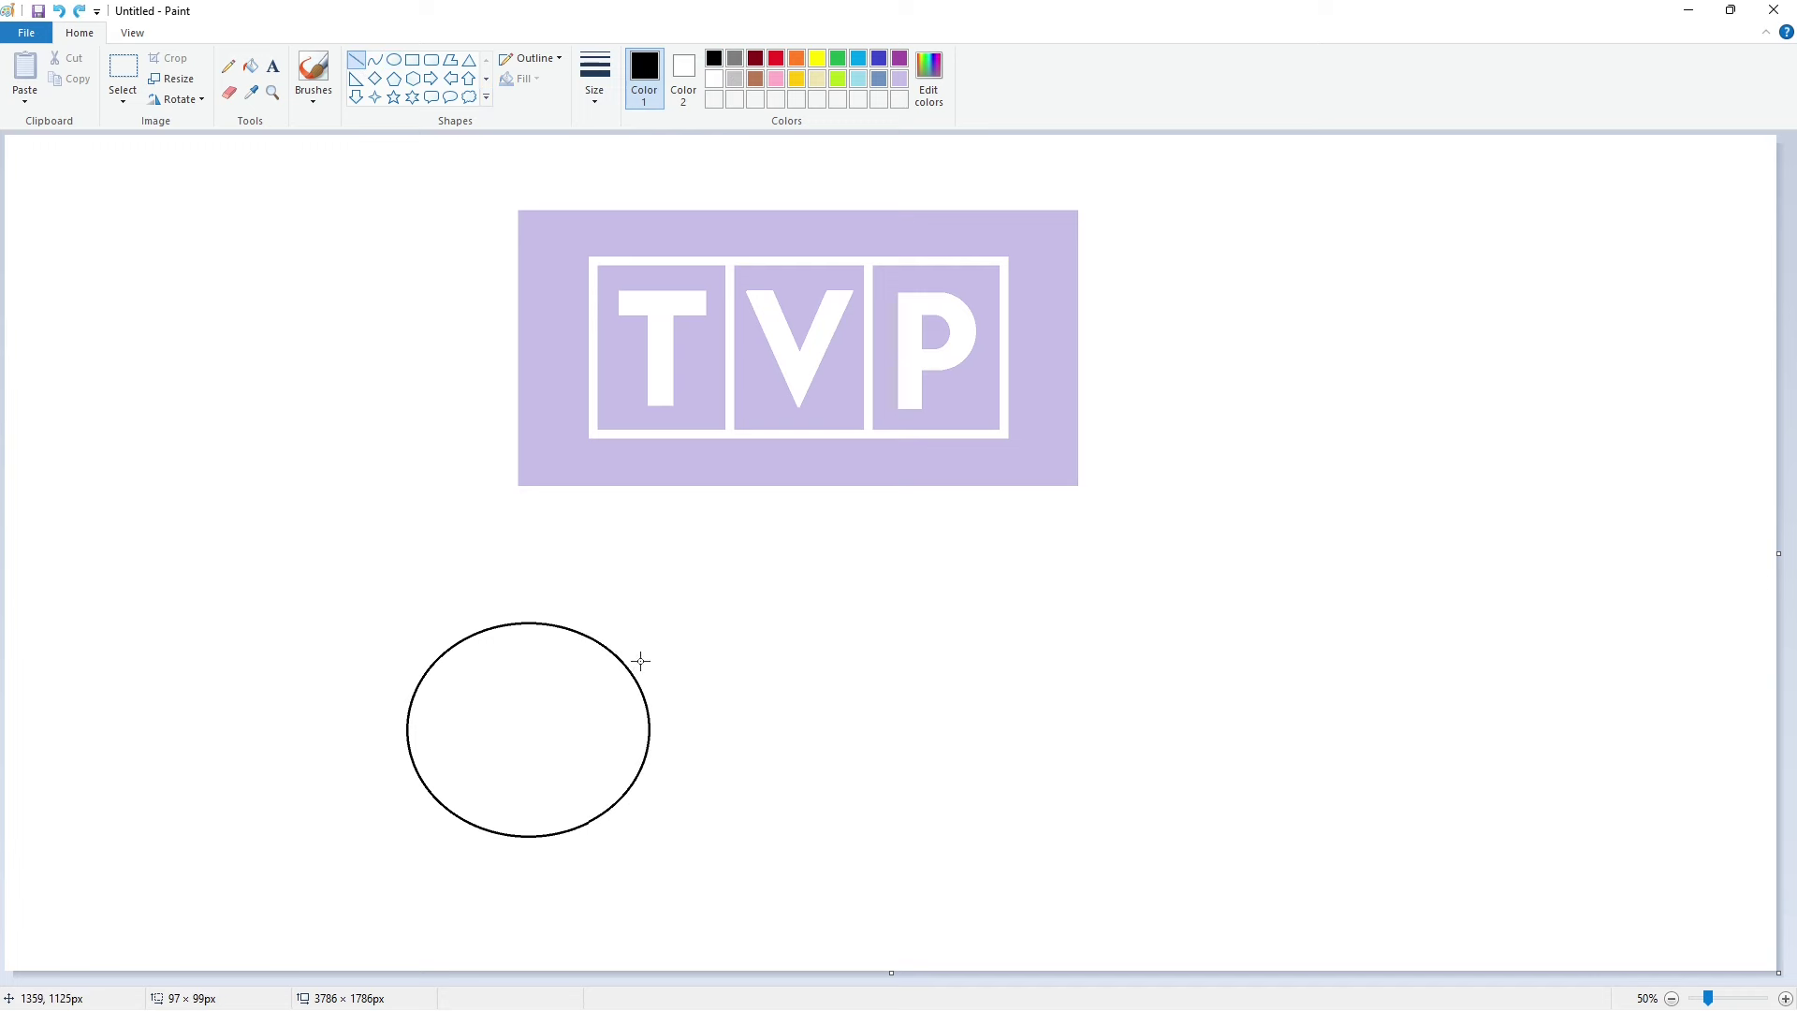
- Draw a small black circle in the empty area beside the purple banner and copy it
{"action": "left_click", "coordinate": [394, 60]}
{"action": "mouse_move", "coordinate": [587, 612]}
{"action": "left_mouse_down"}
{"action": "mouse_move", "coordinate": [653, 679]}
{"action": "mouse_move", "coordinate": [210, 464]}
{"action": "left_mouse_up"}
{"action": "left_click", "coordinate": [123, 75]}
{"action": "left_click_drag", "start_coordinate": [76, 379], "coordinate": [260, 528]}
{"action": "key", "text": "ctrl+c"}
- Paste the small circle with transparent selection on and place it over the large ellipse's upper right edge
{"action": "key", "text": "ctrl+v"}
{"action": "left_click", "coordinate": [122, 98]}
{"action": "left_click", "coordinate": [171, 269]}
{"action": "left_click_drag", "start_coordinate": [98, 205], "coordinate": [610, 636]}
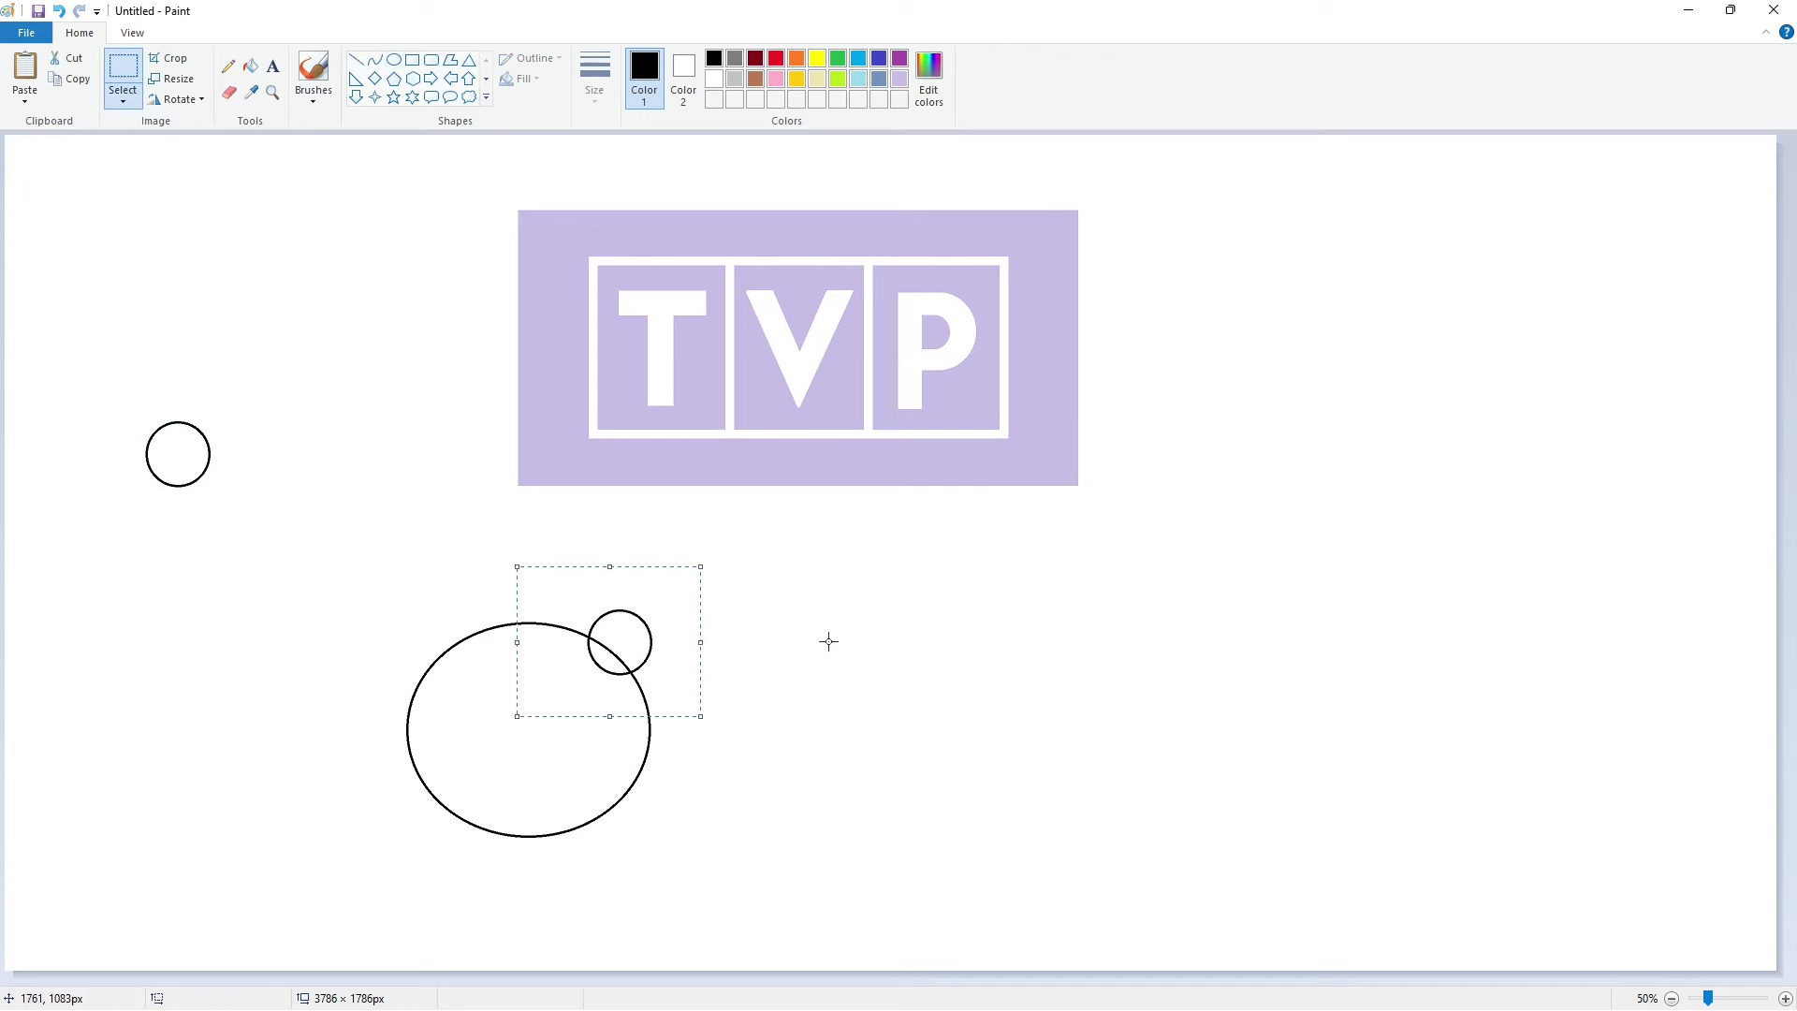
{"action": "left_click", "coordinate": [828, 641]}
{"action": "key", "text": "ctrl+z"}
{"action": "left_click_drag", "start_coordinate": [116, 228], "coordinate": [627, 660]}
{"action": "key", "text": "Up"}
{"action": "key", "text": "Left"}
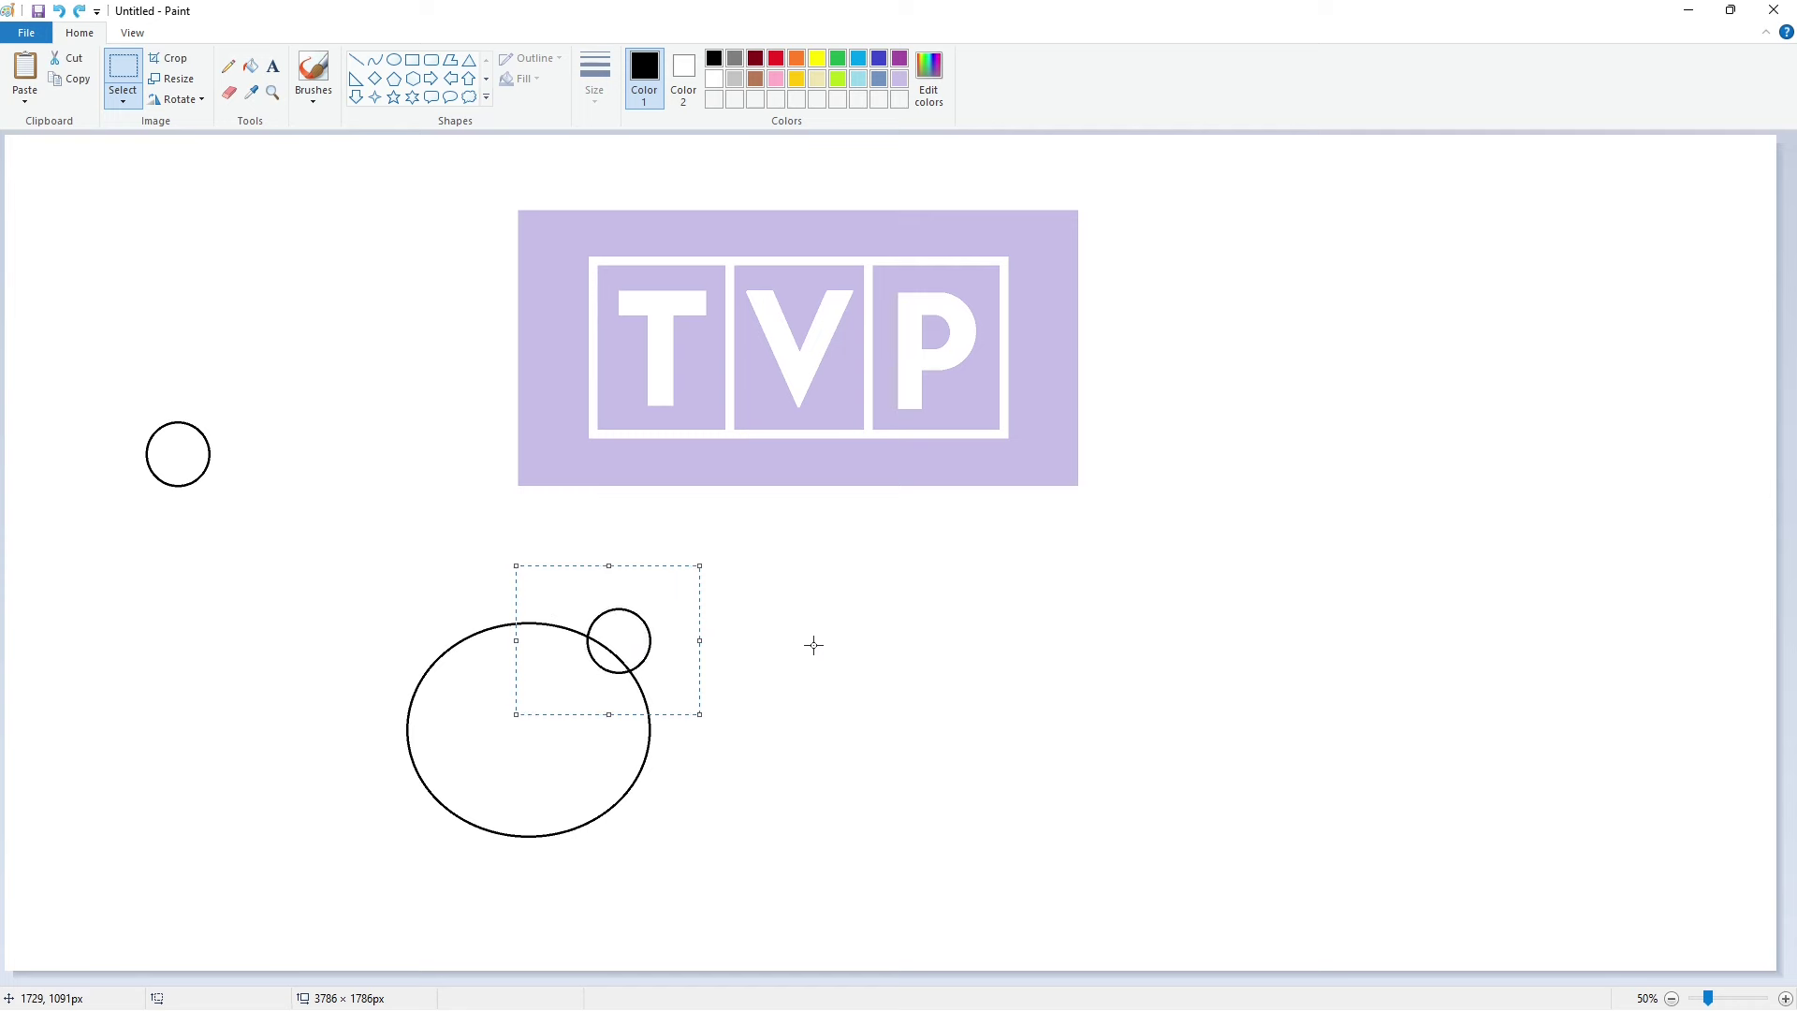
{"action": "left_click", "coordinate": [813, 645]}
- Paste another copy of the small circle over the large ellipse's lower right edge
{"action": "key", "text": "ctrl+v"}
{"action": "left_click_drag", "start_coordinate": [104, 208], "coordinate": [642, 788]}
{"action": "left_click", "coordinate": [798, 762]}
- Draw a smaller ellipse inside the large one for the counter of the letter a and adjust its proportions
{"action": "left_click", "coordinate": [393, 59]}
{"action": "left_click_drag", "start_coordinate": [461, 682], "coordinate": [596, 784]}
{"action": "left_click_drag", "start_coordinate": [529, 682], "coordinate": [529, 669]}
{"action": "left_click_drag", "start_coordinate": [596, 726], "coordinate": [593, 727]}
{"action": "left_click", "coordinate": [716, 730]}
- Join the outer right sides of the two small circles with a straight black line
{"action": "left_click", "coordinate": [1783, 998]}
{"action": "left_click", "coordinate": [356, 59]}
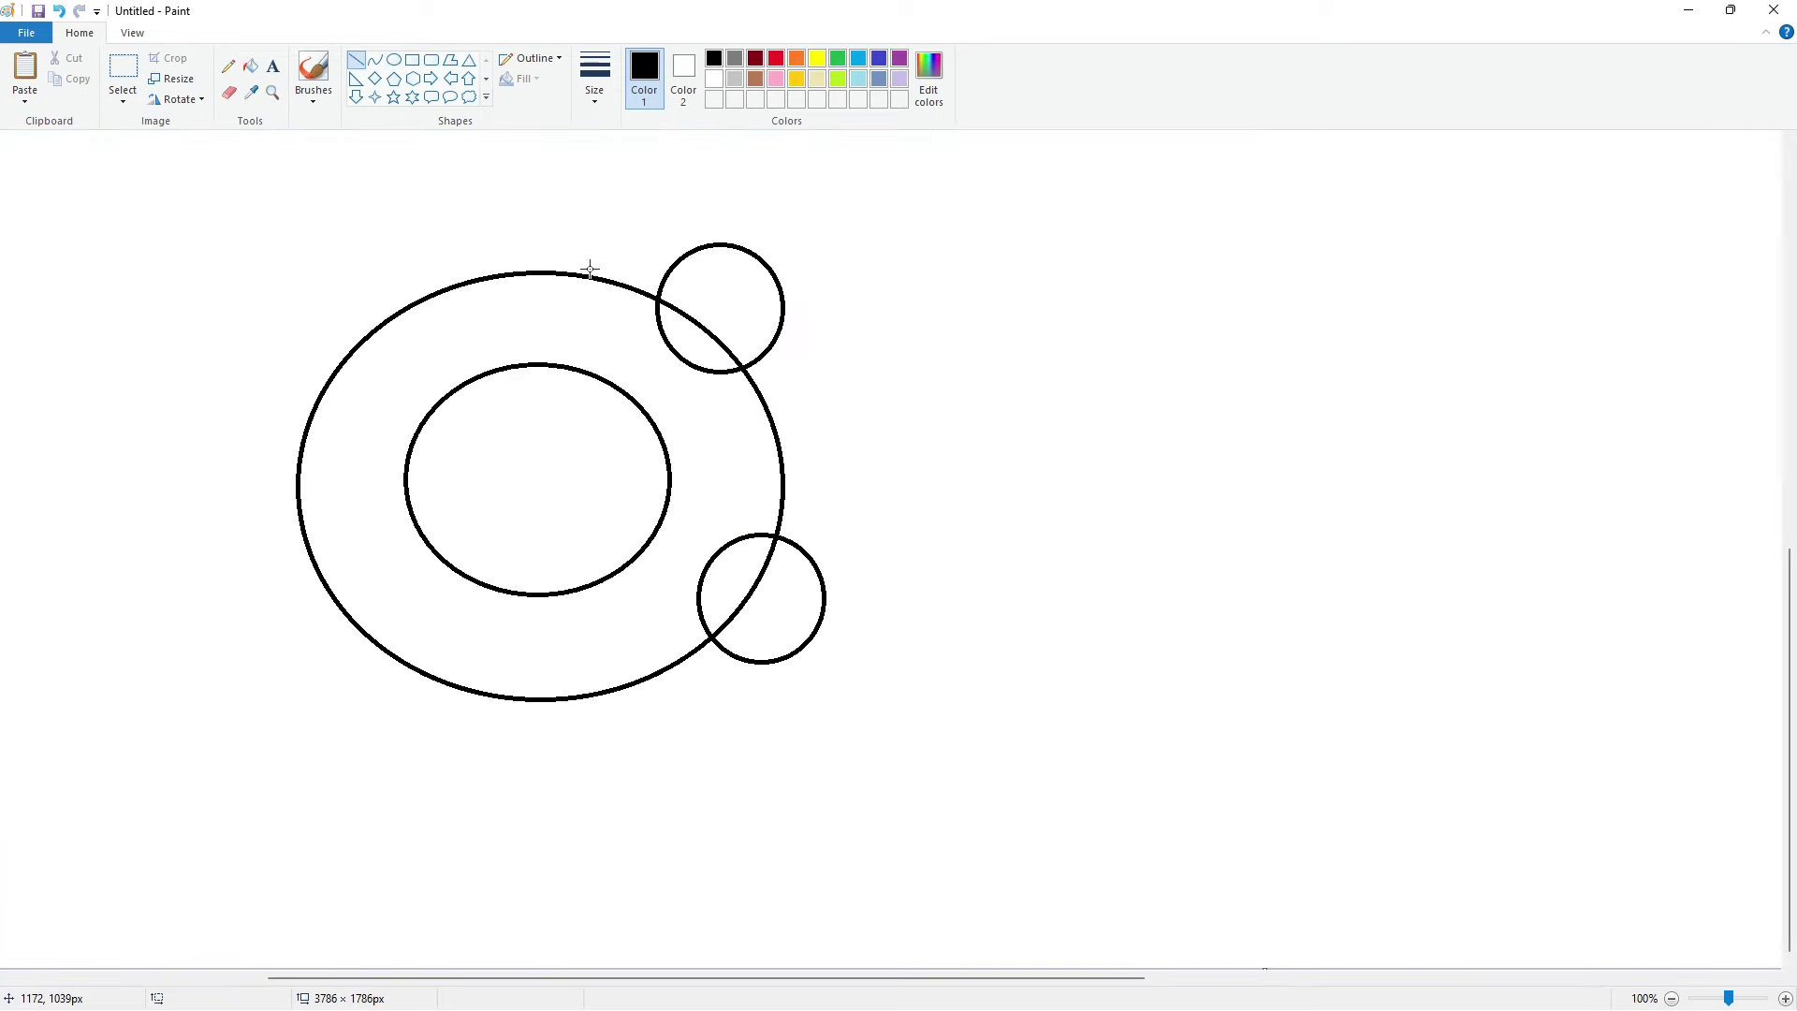
{"action": "mouse_move", "coordinate": [779, 291]}
{"action": "left_mouse_down"}
{"action": "mouse_move", "coordinate": [824, 596]}
{"action": "mouse_move", "coordinate": [781, 288]}
{"action": "left_mouse_up"}
{"action": "left_click", "coordinate": [870, 277]}
- Fill all parts of the letter a with black, leaving its inner ellipse white
{"action": "left_click", "coordinate": [250, 66]}
{"action": "left_click", "coordinate": [725, 281]}
{"action": "left_click", "coordinate": [690, 335]}
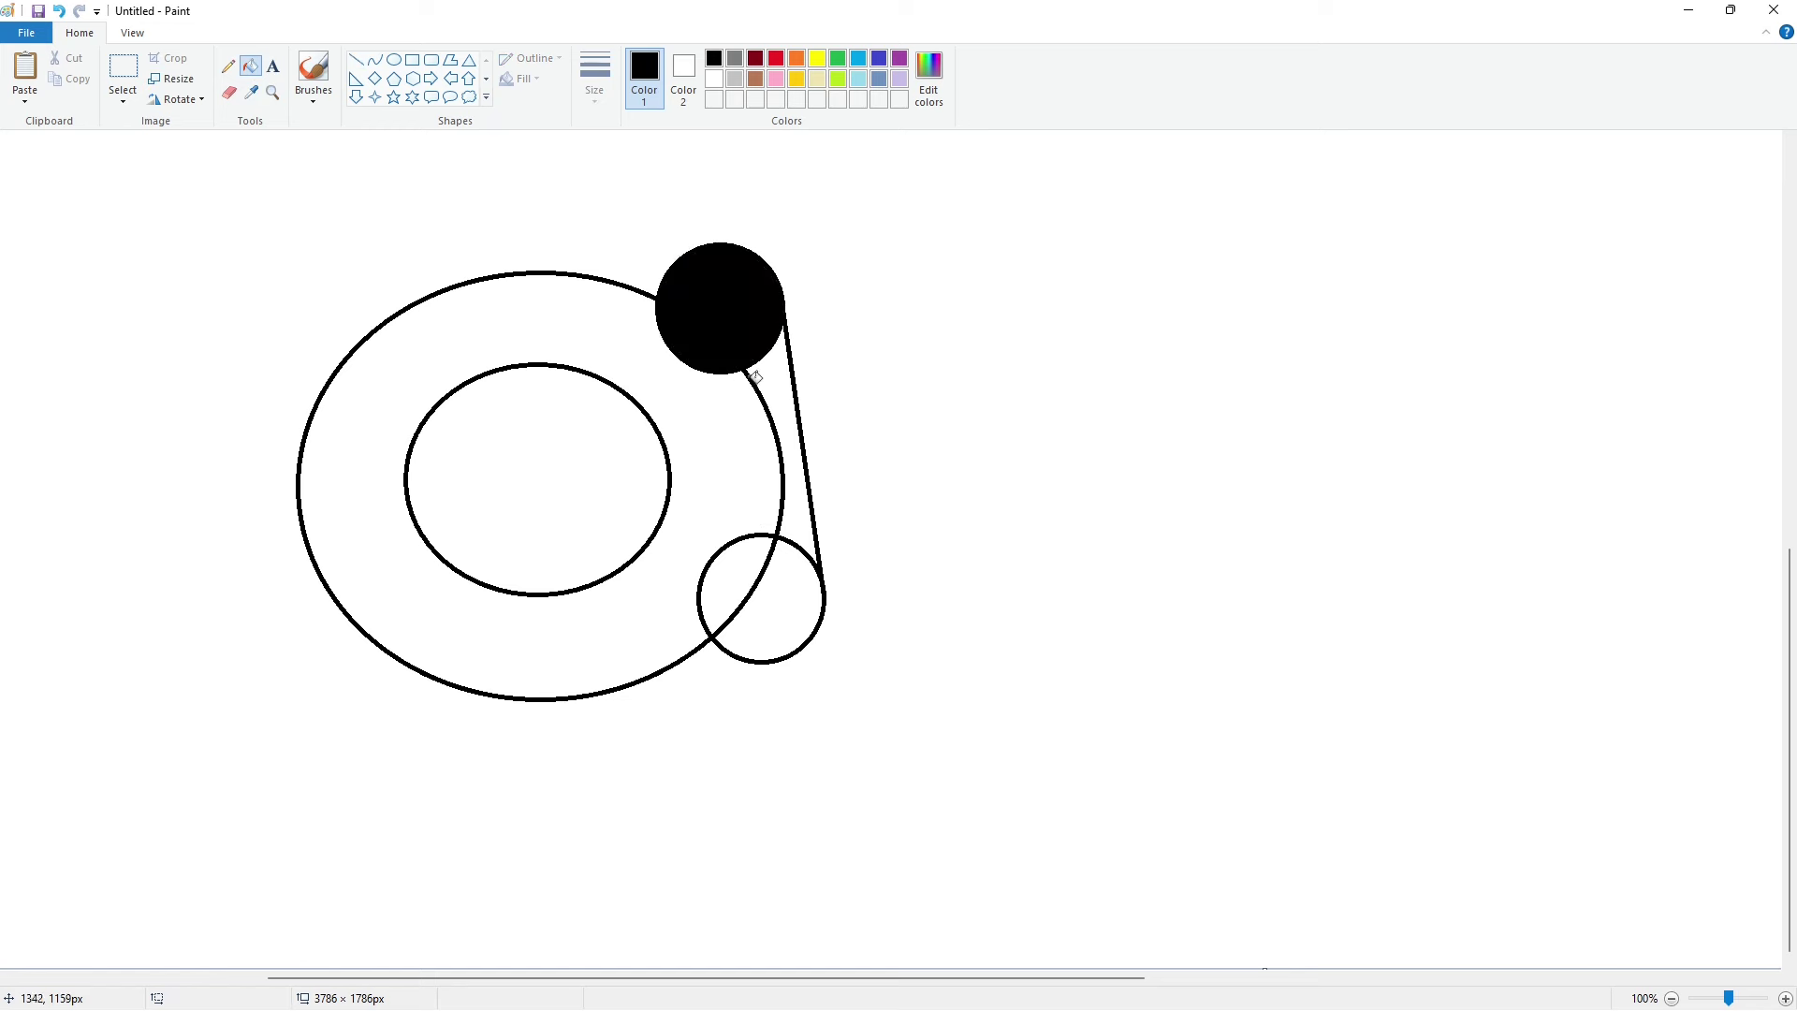
{"action": "left_click", "coordinate": [783, 421]}
{"action": "left_click", "coordinate": [782, 613]}
{"action": "left_click", "coordinate": [738, 578]}
{"action": "left_click", "coordinate": [738, 496]}
- Trim the upper right edge of the letter a's stem with a short white line
{"action": "left_click", "coordinate": [713, 79]}
{"action": "left_click", "coordinate": [355, 59]}
{"action": "left_click_drag", "start_coordinate": [788, 342], "coordinate": [767, 205]}
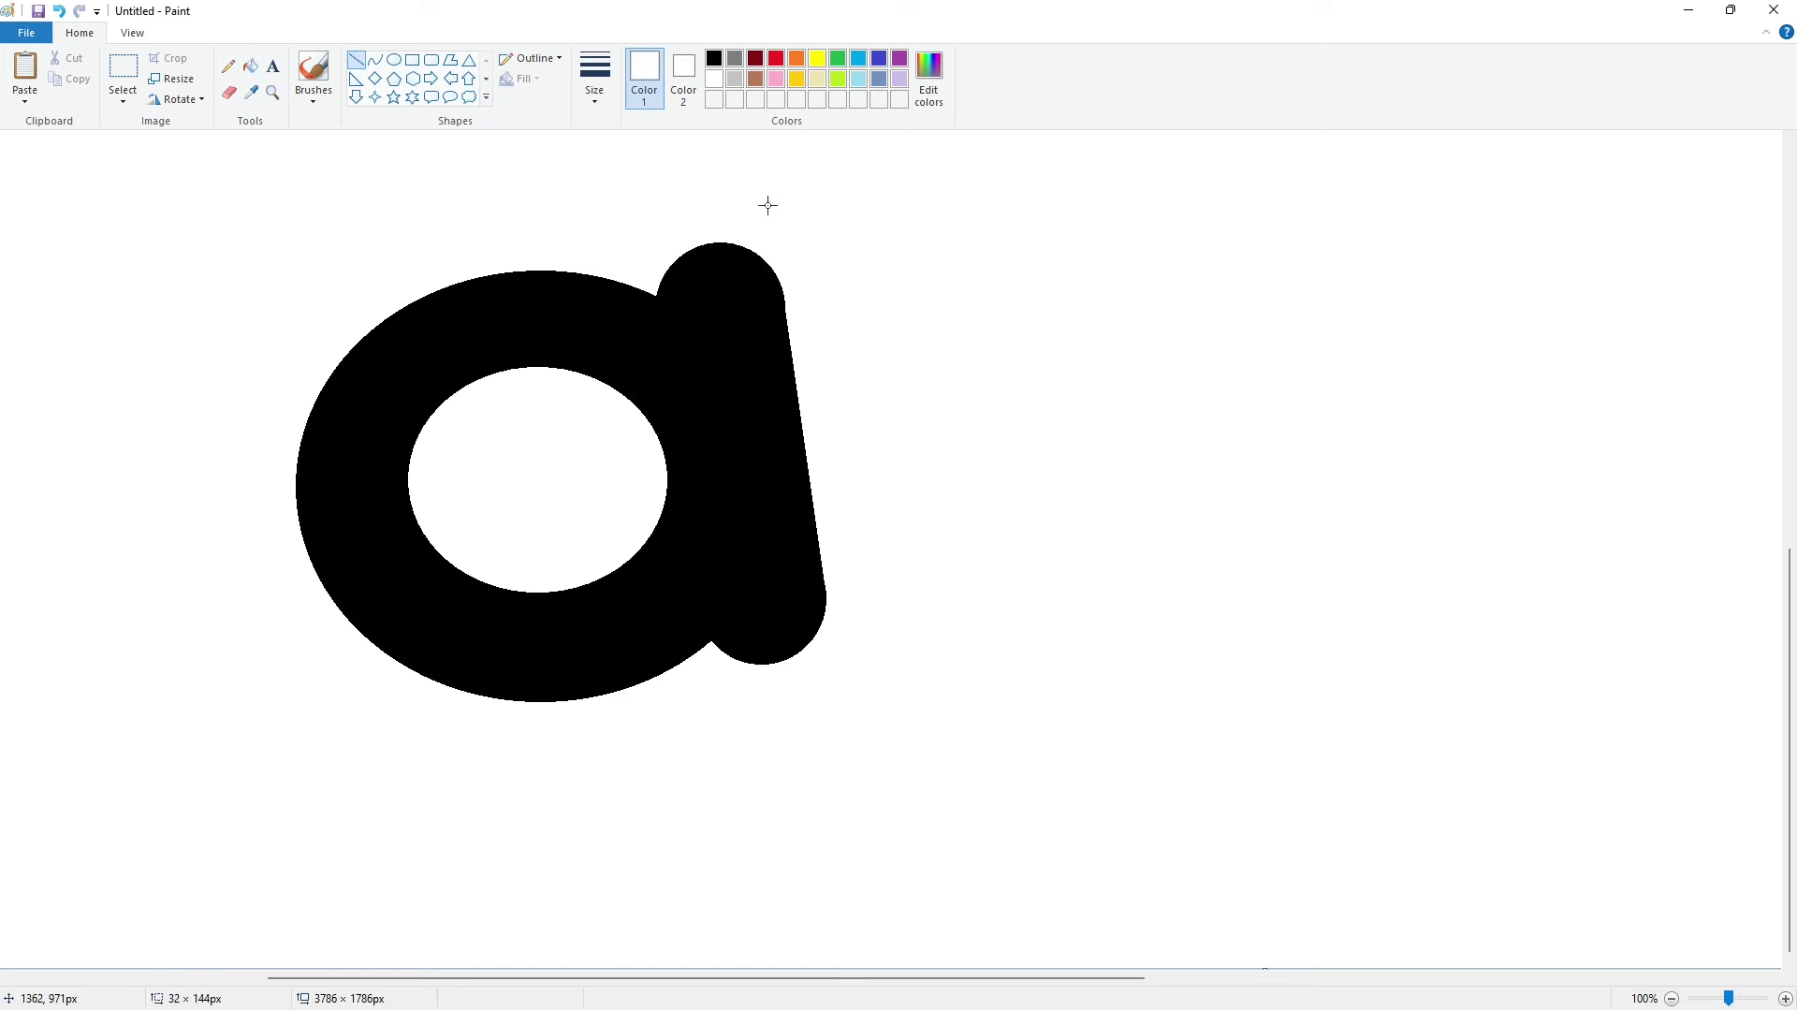
{"action": "key", "text": "ctrl+z"}
{"action": "left_click_drag", "start_coordinate": [786, 295], "coordinate": [766, 247]}
{"action": "scroll", "coordinate": [1366, 803], "scroll_direction": "down", "scroll_amount": 1, "text": "ctrl"}
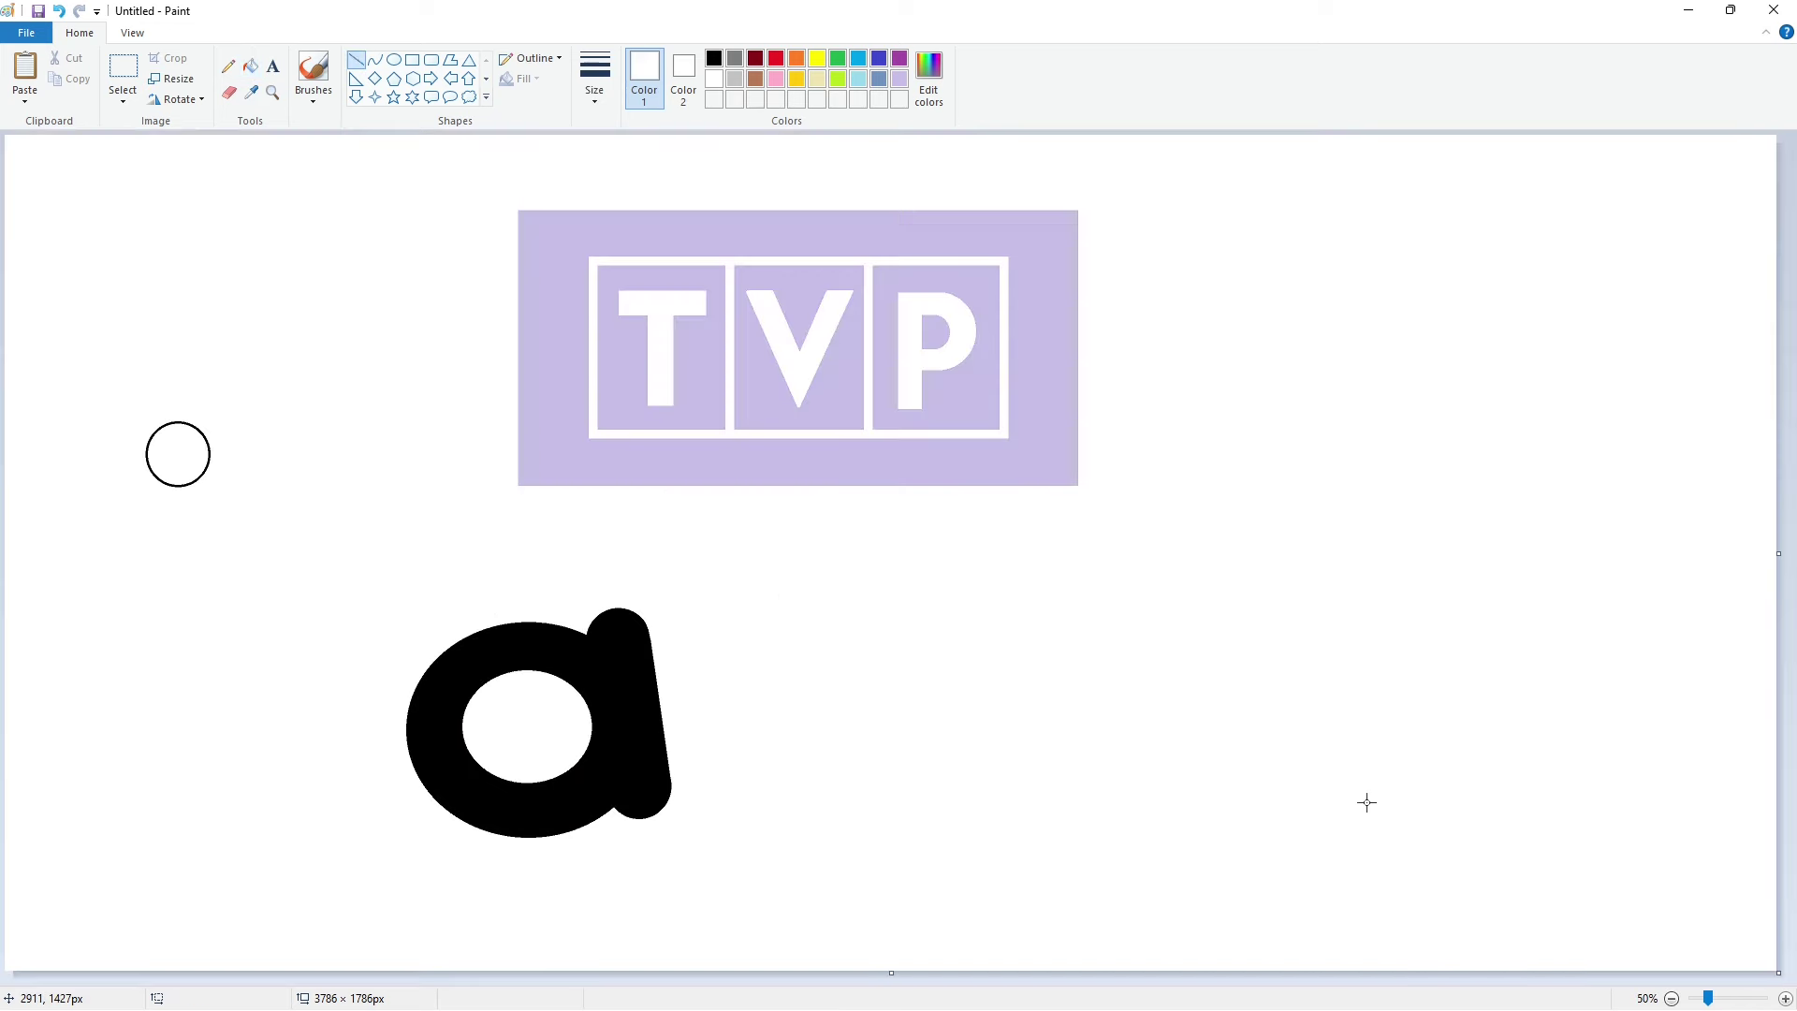
{"action": "left_click", "coordinate": [123, 66]}
{"action": "left_click_drag", "start_coordinate": [281, 566], "coordinate": [762, 879]}
{"action": "key", "text": "ctrl+c"}
{"action": "key", "text": "ctrl+v"}
{"action": "left_click", "coordinate": [176, 99]}
{"action": "left_click", "coordinate": [202, 199]}
{"action": "left_click_drag", "start_coordinate": [191, 275], "coordinate": [772, 738]}
{"action": "key", "text": "ctrl+z"}
- Draw a black ellipse outline about 505 × 463 px to the right of the letter a
{"action": "left_click", "coordinate": [393, 59]}
{"action": "left_click", "coordinate": [713, 59]}
{"action": "left_click_drag", "start_coordinate": [727, 651], "coordinate": [939, 863]}
{"action": "left_click_drag", "start_coordinate": [727, 758], "coordinate": [704, 759]}
{"action": "left_click_drag", "start_coordinate": [821, 863], "coordinate": [821, 868]}
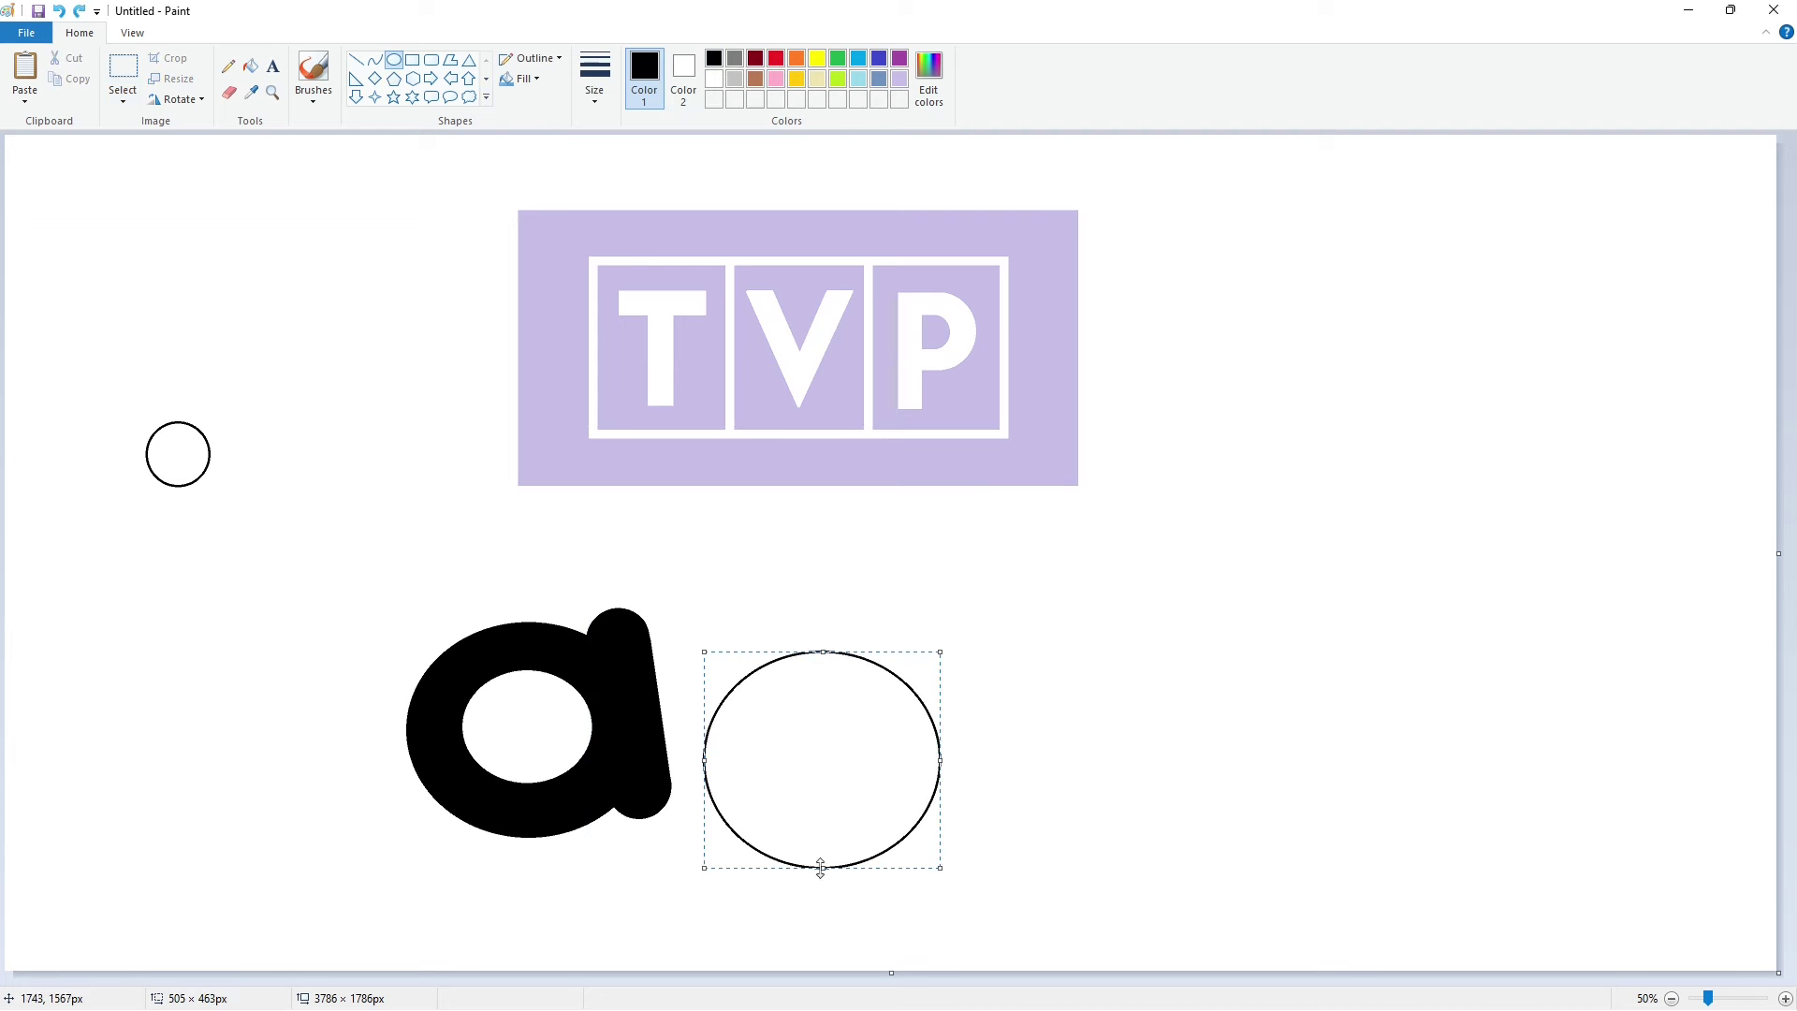
{"action": "left_click", "coordinate": [1056, 783]}
{"action": "left_click", "coordinate": [123, 66]}
{"action": "left_click_drag", "start_coordinate": [98, 363], "coordinate": [305, 561]}
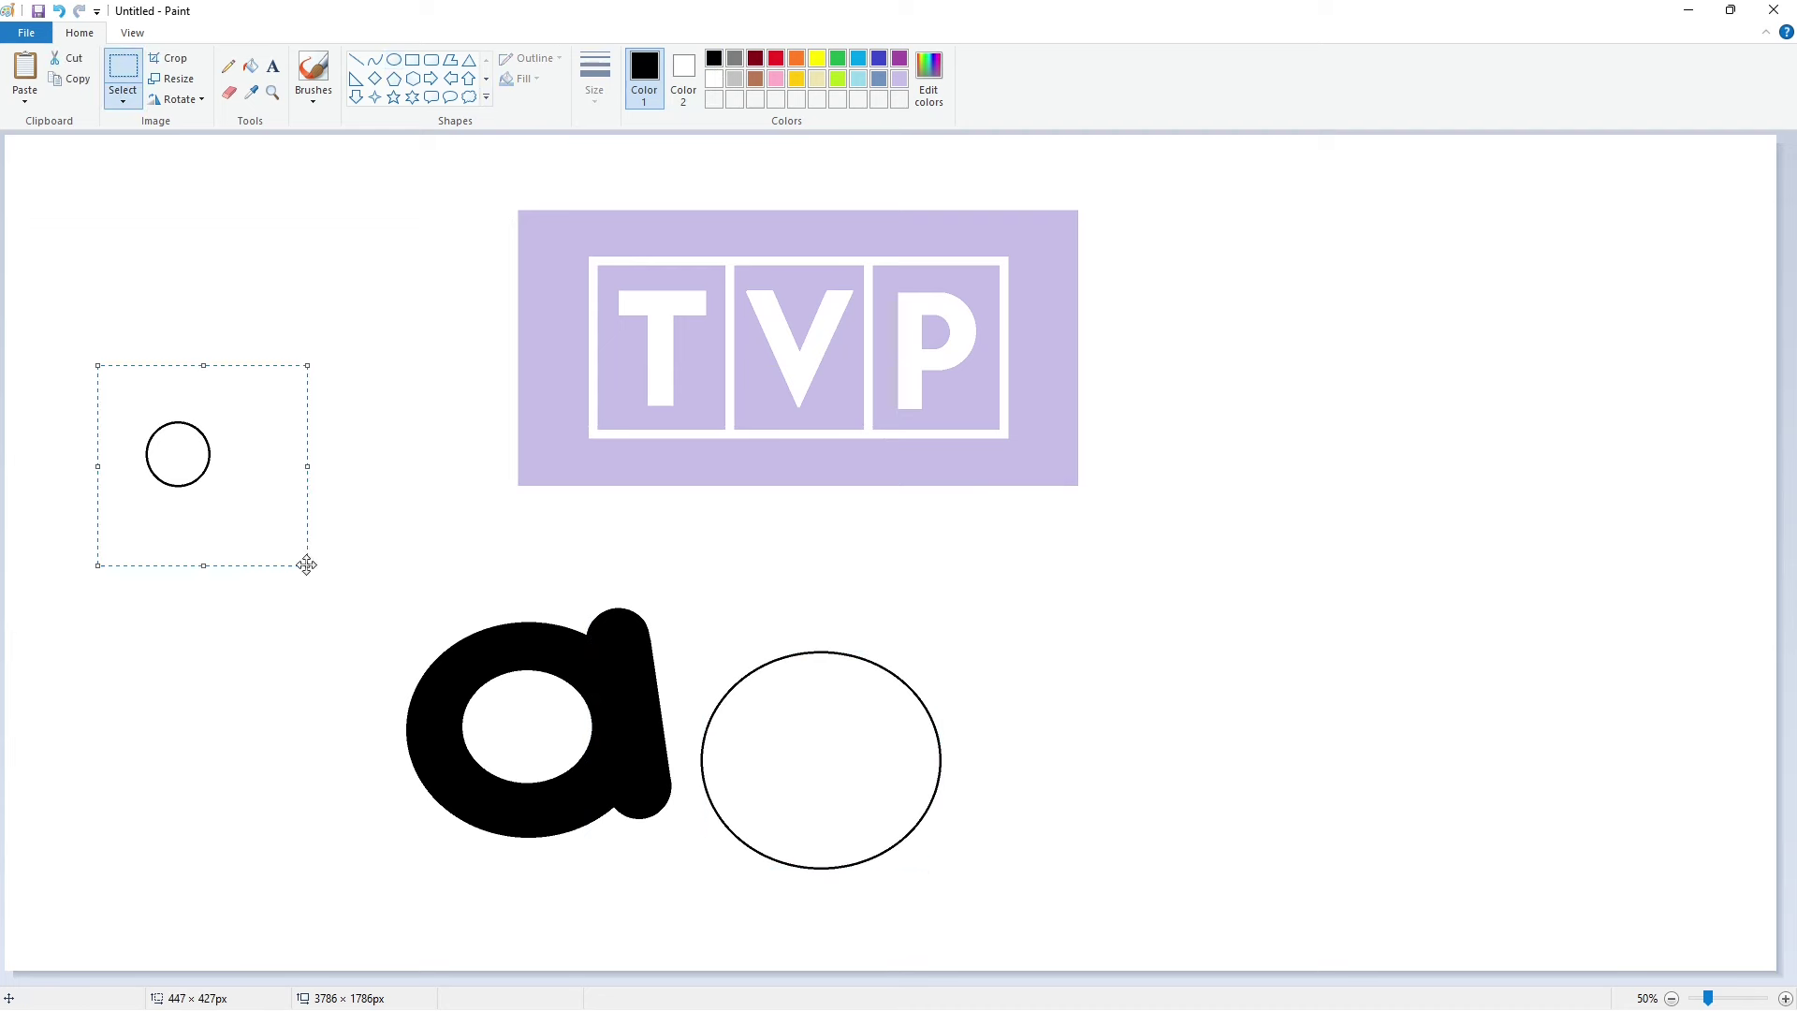
{"action": "key", "text": "ctrl+c"}
{"action": "key", "text": "ctrl+v"}
{"action": "mouse_move", "coordinate": [89, 232]}
{"action": "left_mouse_down"}
{"action": "mouse_move", "coordinate": [785, 628]}
{"action": "mouse_move", "coordinate": [750, 603]}
{"action": "mouse_move", "coordinate": [782, 608]}
{"action": "mouse_move", "coordinate": [753, 564]}
{"action": "mouse_move", "coordinate": [232, 630]}
{"action": "left_mouse_up"}
{"action": "key", "text": "ctrl+z"}
- Draw a slightly smaller circle below the existing small circle beside the banner and copy it
{"action": "left_click", "coordinate": [394, 59]}
{"action": "left_click", "coordinate": [122, 65]}
{"action": "left_click_drag", "start_coordinate": [64, 557], "coordinate": [264, 730]}
{"action": "key", "text": "ctrl+c"}
- Paste two copies of the smaller circle, one above the new ellipse's upper left and one over its lower left edge
{"action": "key", "text": "ctrl+v"}
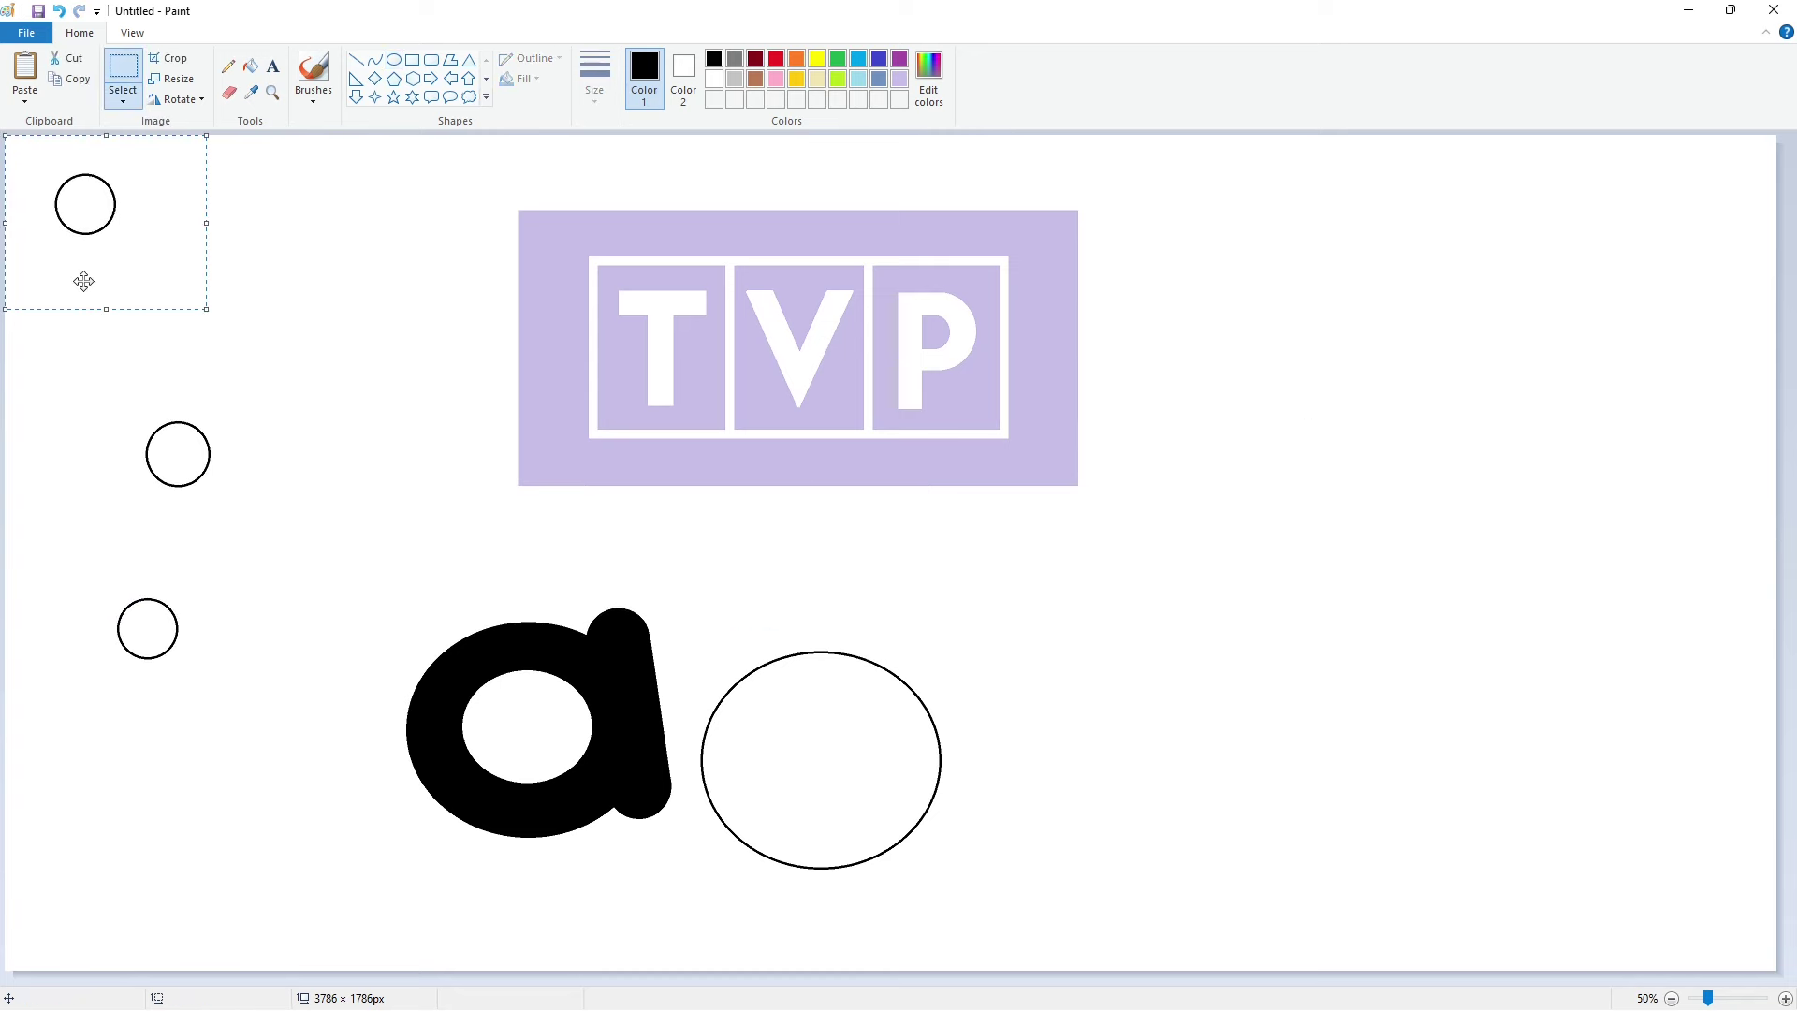
{"action": "left_click_drag", "start_coordinate": [81, 281], "coordinate": [770, 607]}
{"action": "key", "text": "ctrl+v"}
{"action": "left_click_drag", "start_coordinate": [132, 281], "coordinate": [761, 902]}
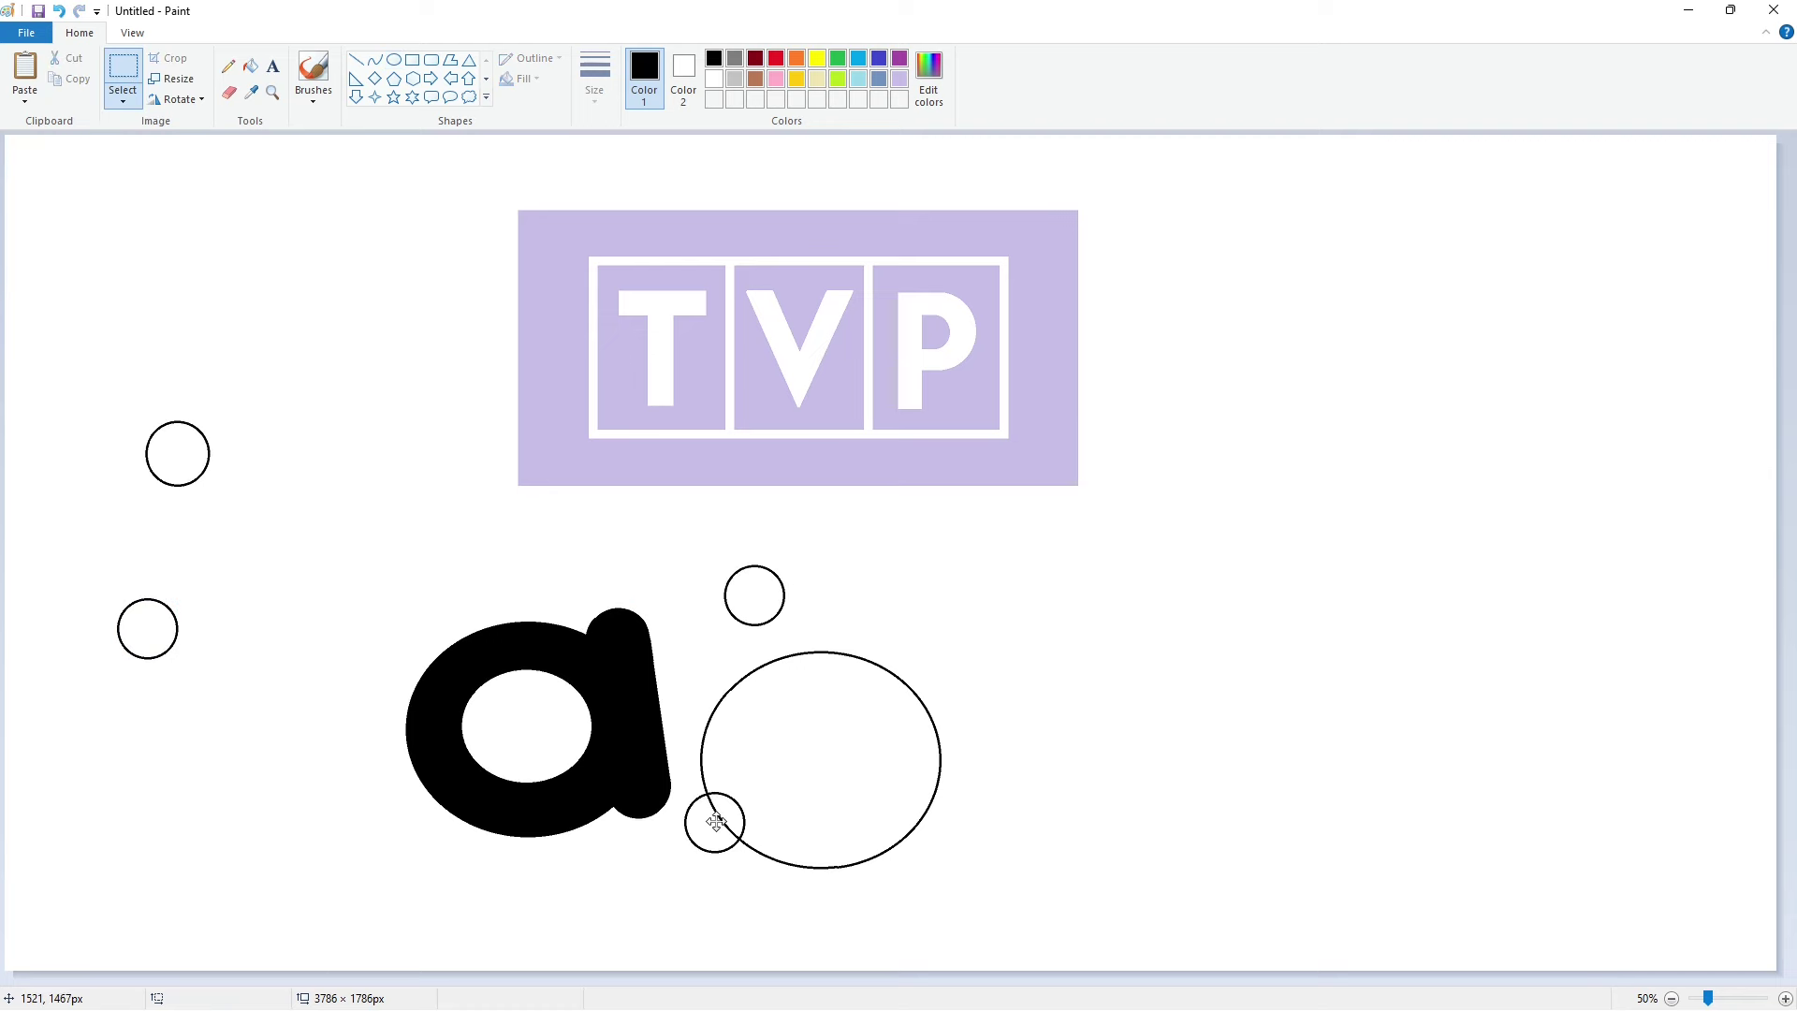
{"action": "left_click", "coordinate": [942, 805]}
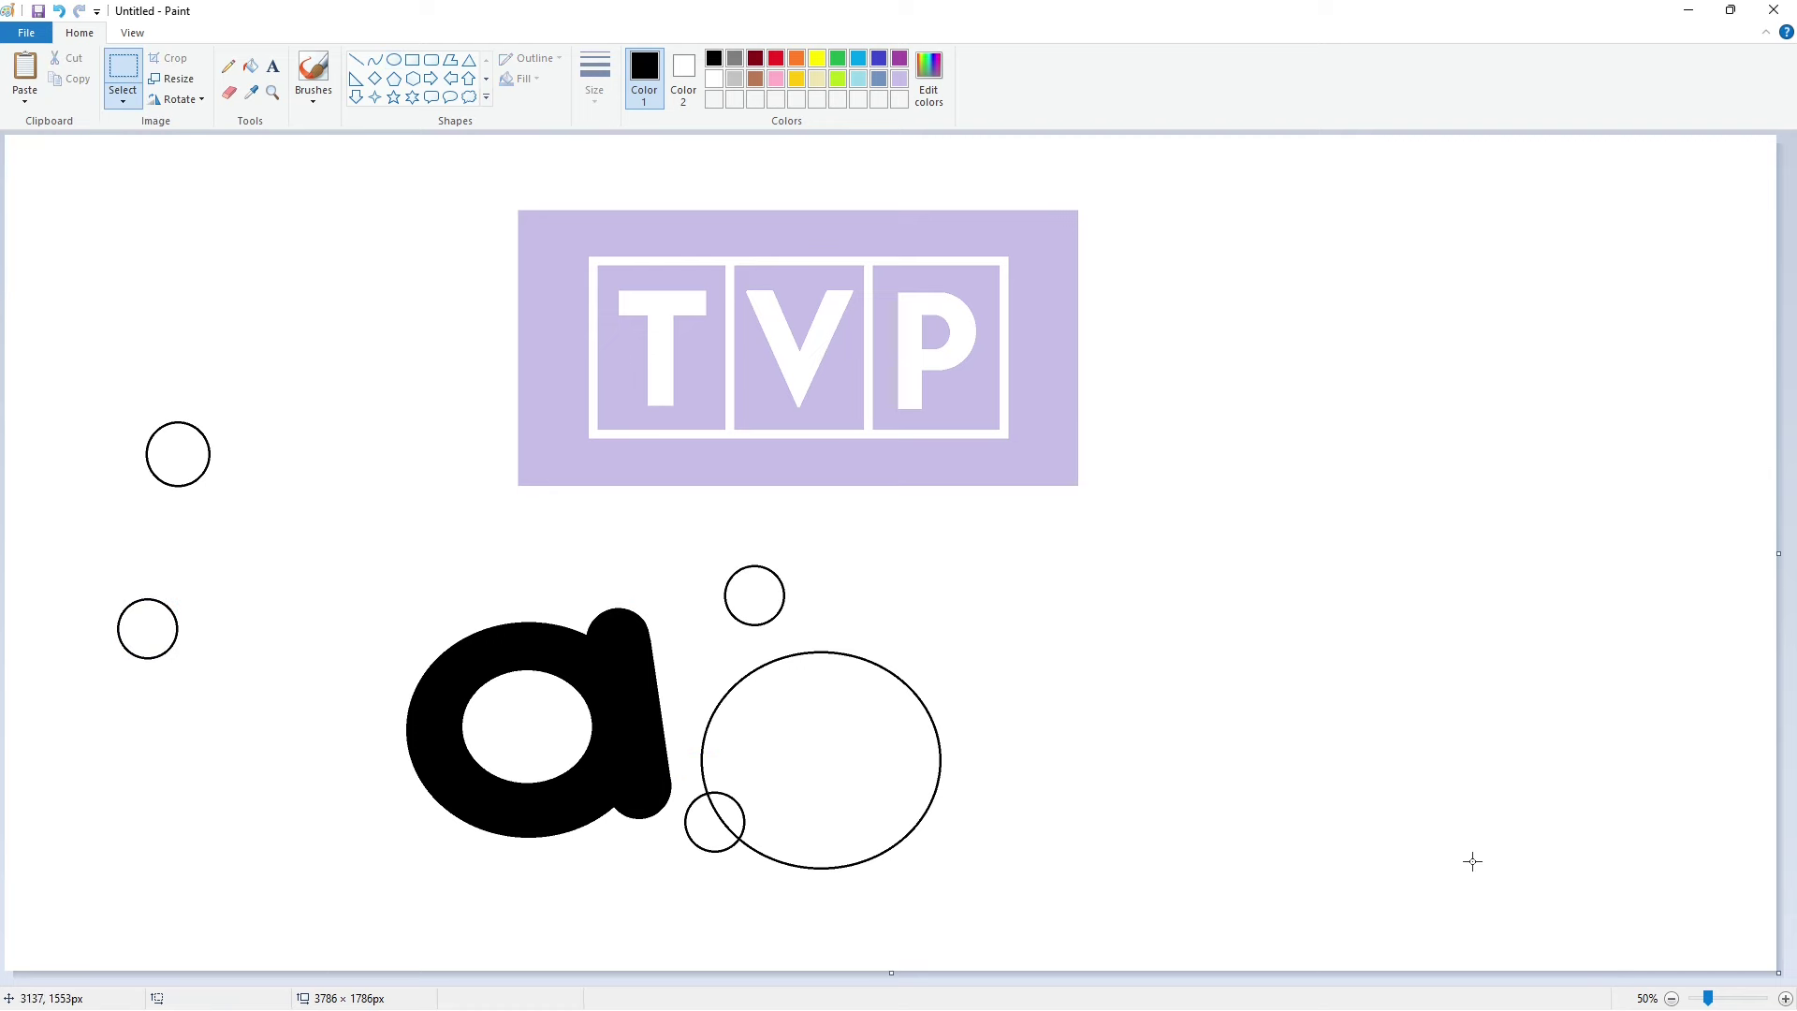
- Join the outer left sides of the two pasted circles with a straight black line spanning about 88 × 492 px
{"action": "left_click", "coordinate": [1785, 997]}
{"action": "scroll", "coordinate": [658, 958], "scroll_direction": "down", "scroll_amount": 5}
{"action": "left_click_drag", "start_coordinate": [658, 977], "coordinate": [989, 977]}
{"action": "left_click", "coordinate": [356, 59]}
{"action": "left_click_drag", "start_coordinate": [781, 418], "coordinate": [700, 877]}
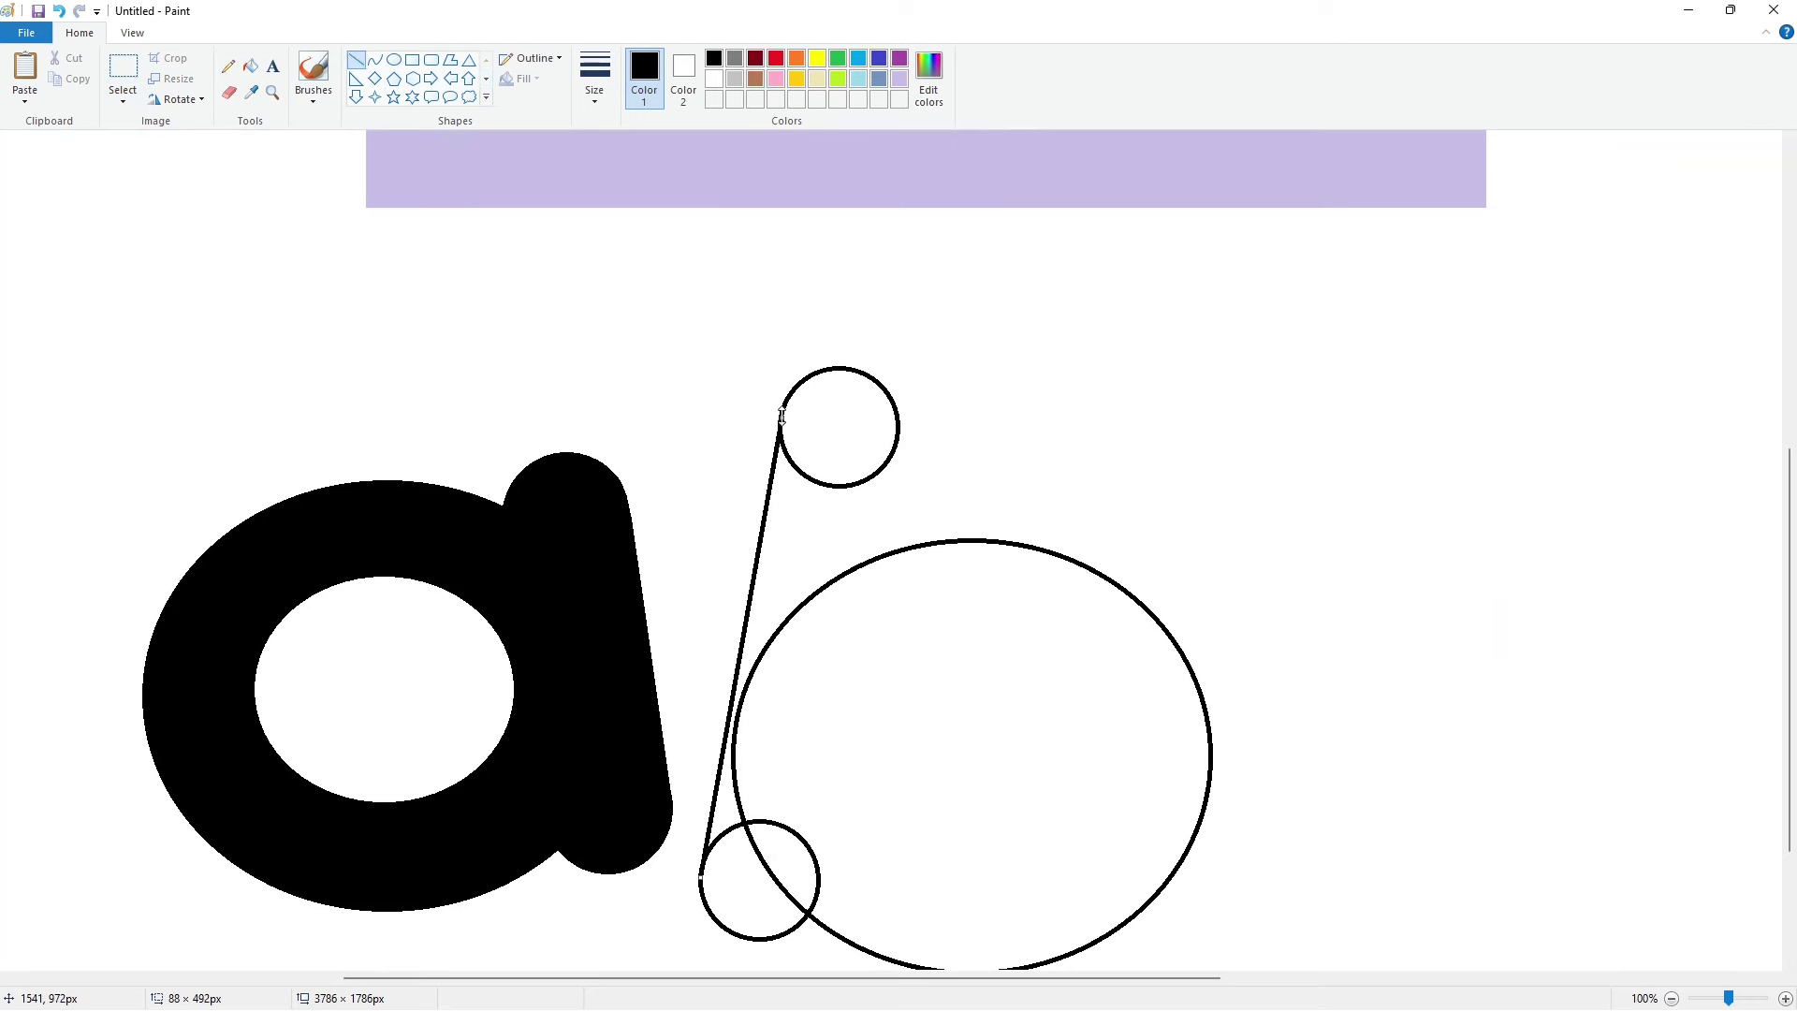
- Draw a short slanted line parallel to the b's stem in the blank area beside the banner and select about 409 × 653 px around it
{"action": "left_click", "coordinate": [835, 426]}
{"action": "left_click", "coordinate": [1672, 998]}
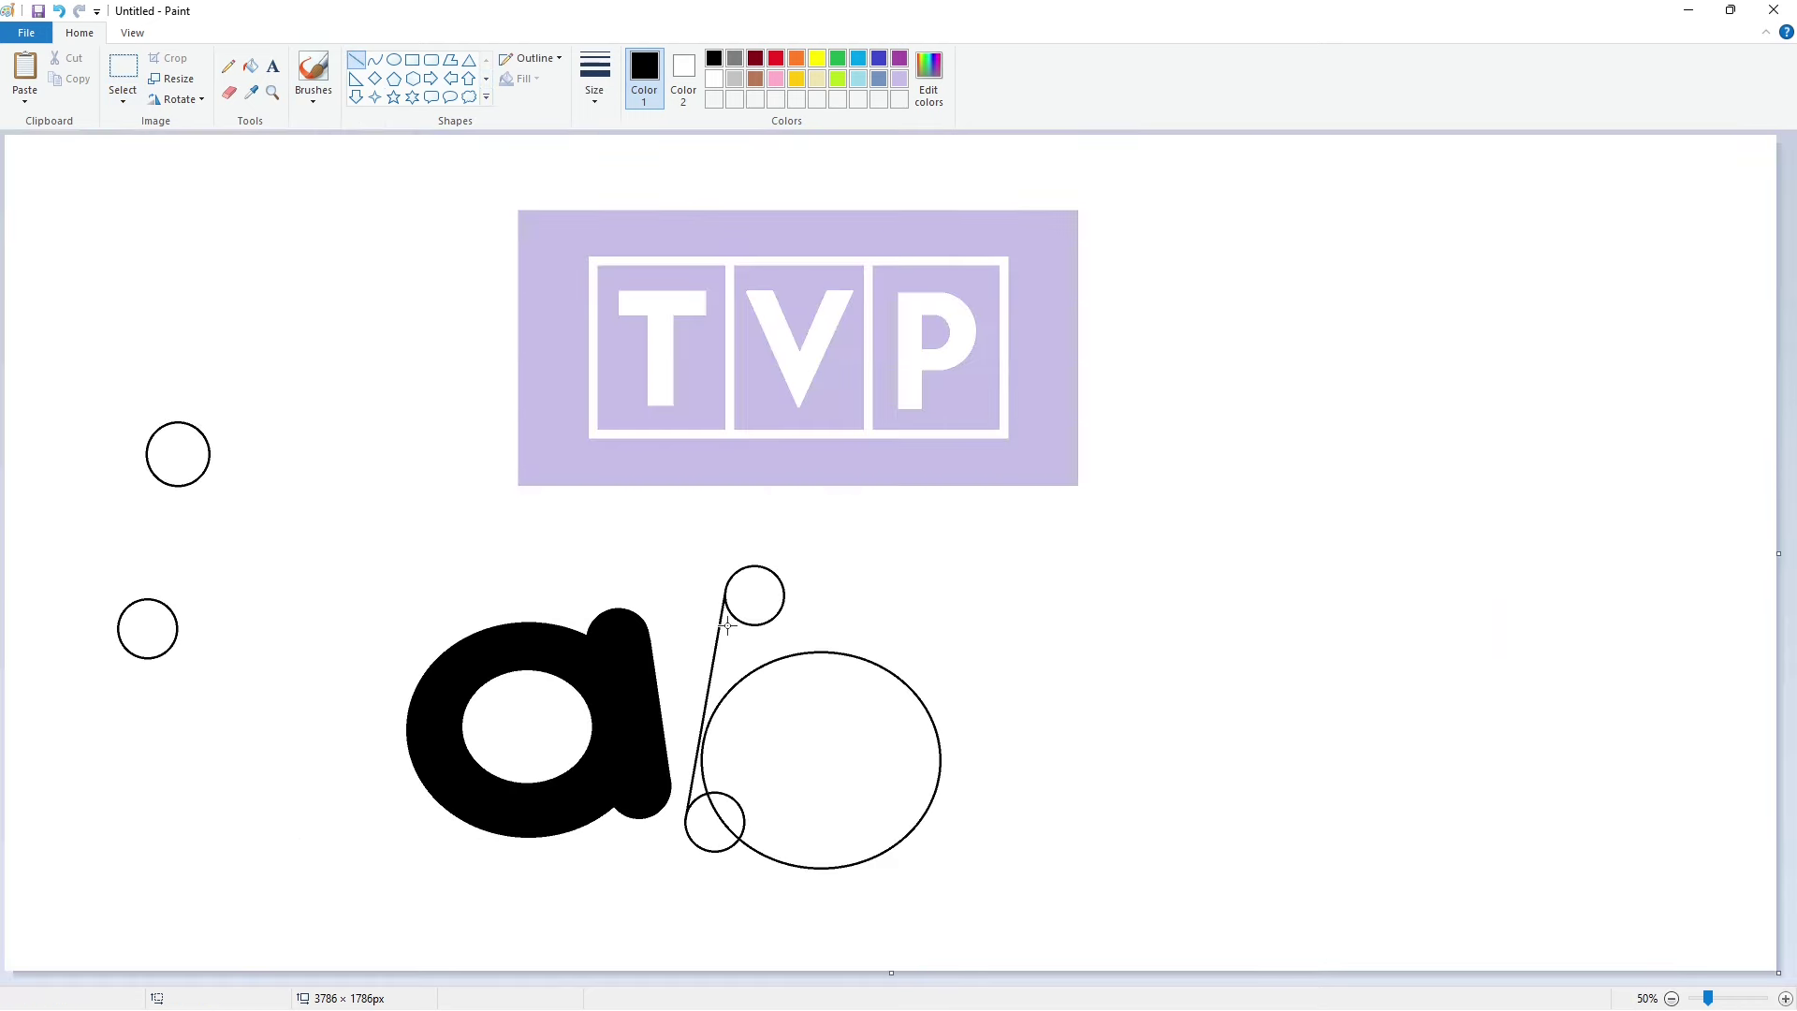
{"action": "left_click_drag", "start_coordinate": [766, 695], "coordinate": [1300, 525]}
{"action": "left_click", "coordinate": [122, 74]}
{"action": "left_click_drag", "start_coordinate": [1211, 393], "coordinate": [1401, 697]}
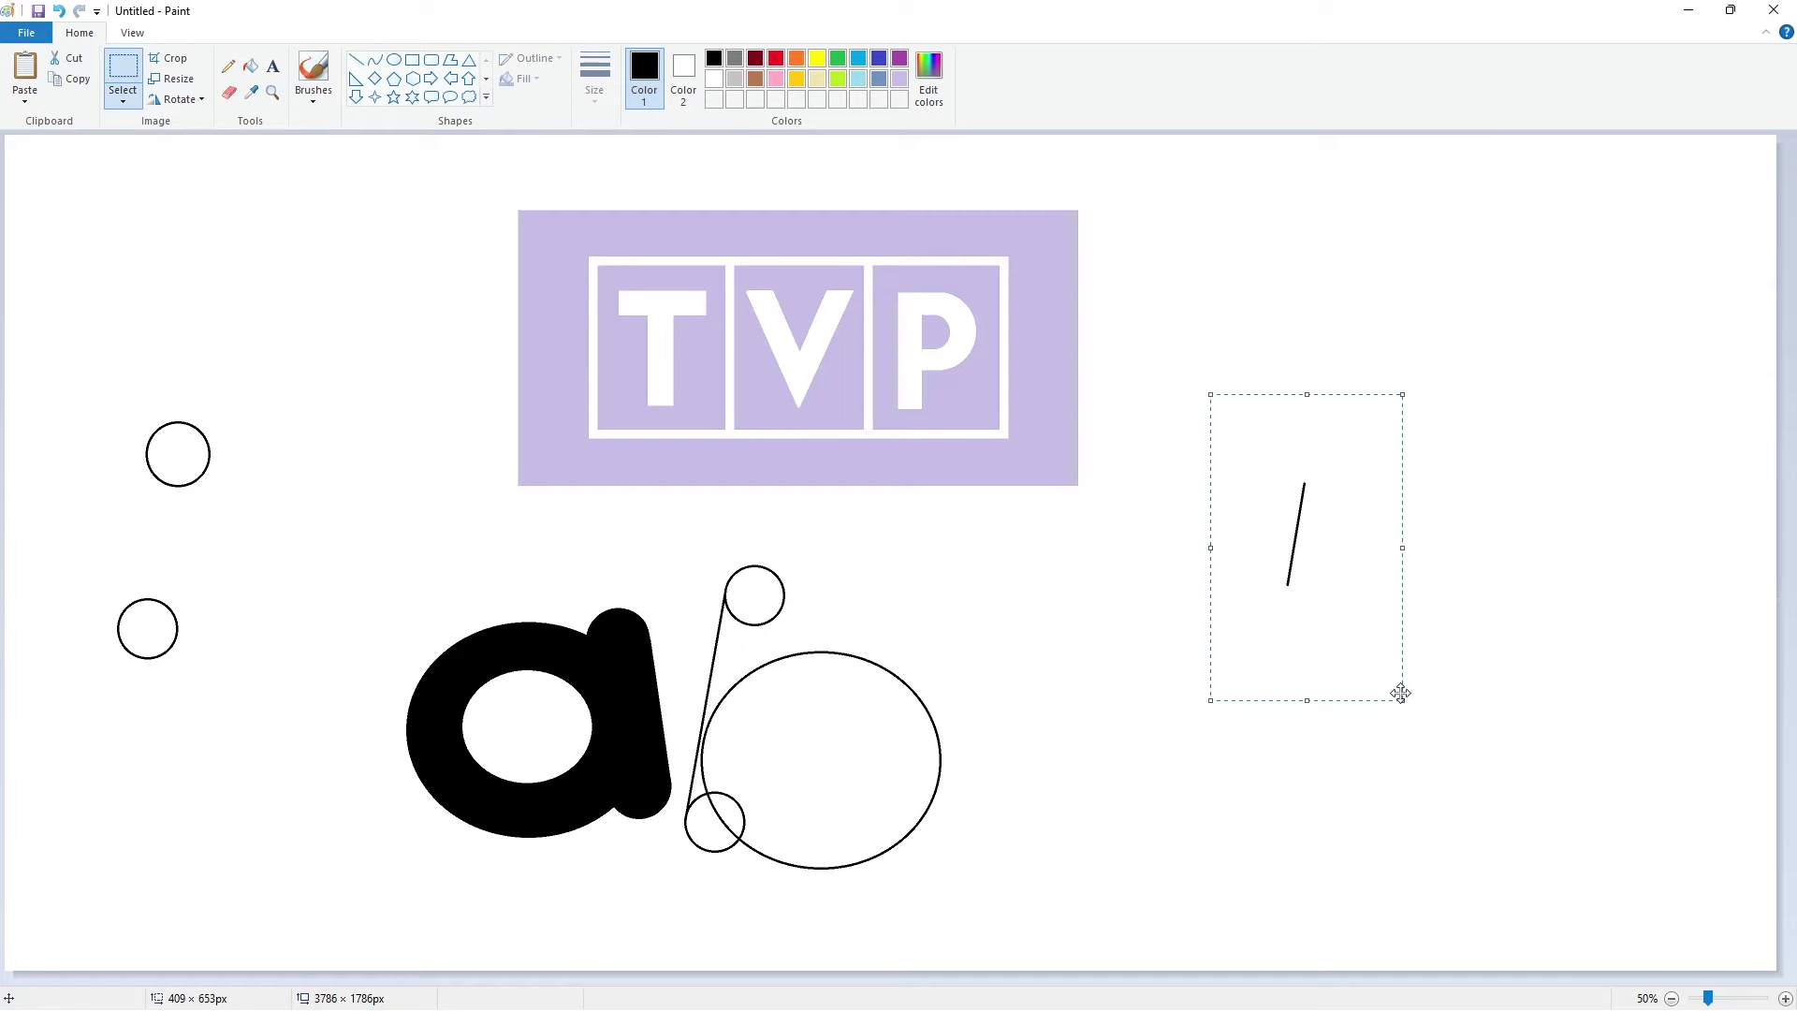
- Copy the short slanted line and place a pasted copy as the stem's inner edge, between the upper circle and the large ellipse
{"action": "key", "text": "ctrl+c"}
{"action": "key", "text": "ctrl+v"}
{"action": "left_click_drag", "start_coordinate": [89, 260], "coordinate": [767, 633]}
{"action": "key", "text": "ctrl+z"}
{"action": "scroll", "coordinate": [820, 765], "scroll_direction": "up", "scroll_amount": 1}
{"action": "key", "text": "ctrl+v"}
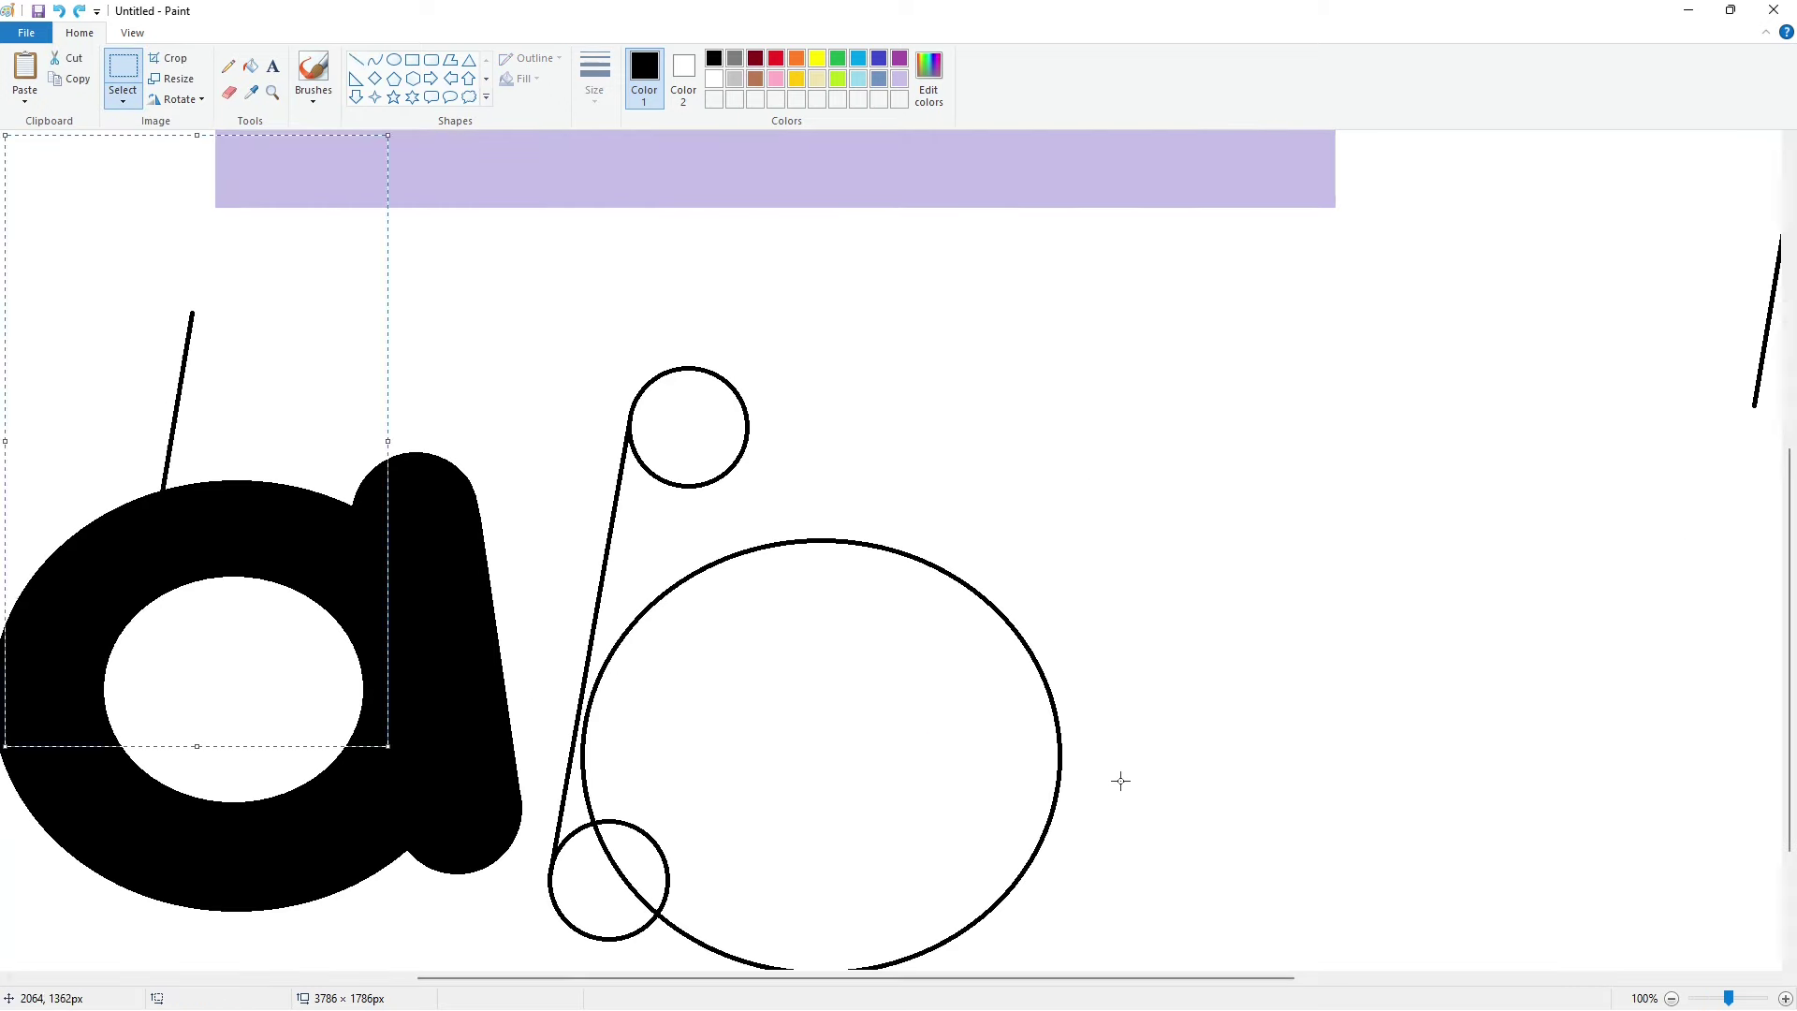
{"action": "left_click_drag", "start_coordinate": [163, 399], "coordinate": [717, 513]}
{"action": "left_click", "coordinate": [1043, 507]}
- Draw a smaller black ellipse inside the b's large ellipse as the letter's counter
{"action": "left_click", "coordinate": [1672, 998]}
{"action": "left_click", "coordinate": [394, 59]}
{"action": "left_click_drag", "start_coordinate": [756, 722], "coordinate": [883, 816]}
{"action": "left_click_drag", "start_coordinate": [821, 722], "coordinate": [821, 702]}
{"action": "left_click", "coordinate": [952, 775]}
- Fill the stem, end circles and bowl of the letter b with black, leaving its counter white
{"action": "left_click", "coordinate": [250, 65]}
{"action": "left_click", "coordinate": [754, 595]}
{"action": "left_click", "coordinate": [740, 655]}
{"action": "left_click", "coordinate": [749, 698]}
{"action": "left_click", "coordinate": [704, 830]}
{"action": "left_click", "coordinate": [727, 812]}
{"action": "left_click", "coordinate": [272, 402]}
{"action": "key", "text": "ctrl+z"}
- Erase the two spare circles and the spare slanted line beside the artwork by filling them with white
{"action": "left_click", "coordinate": [713, 78]}
{"action": "left_click", "coordinate": [203, 430]}
{"action": "left_click", "coordinate": [169, 607]}
{"action": "left_click", "coordinate": [1299, 515]}
- Draw a large black ellipse outline to the right of the b as the outer edge of the letter c
{"action": "left_click", "coordinate": [394, 59]}
{"action": "left_click", "coordinate": [713, 58]}
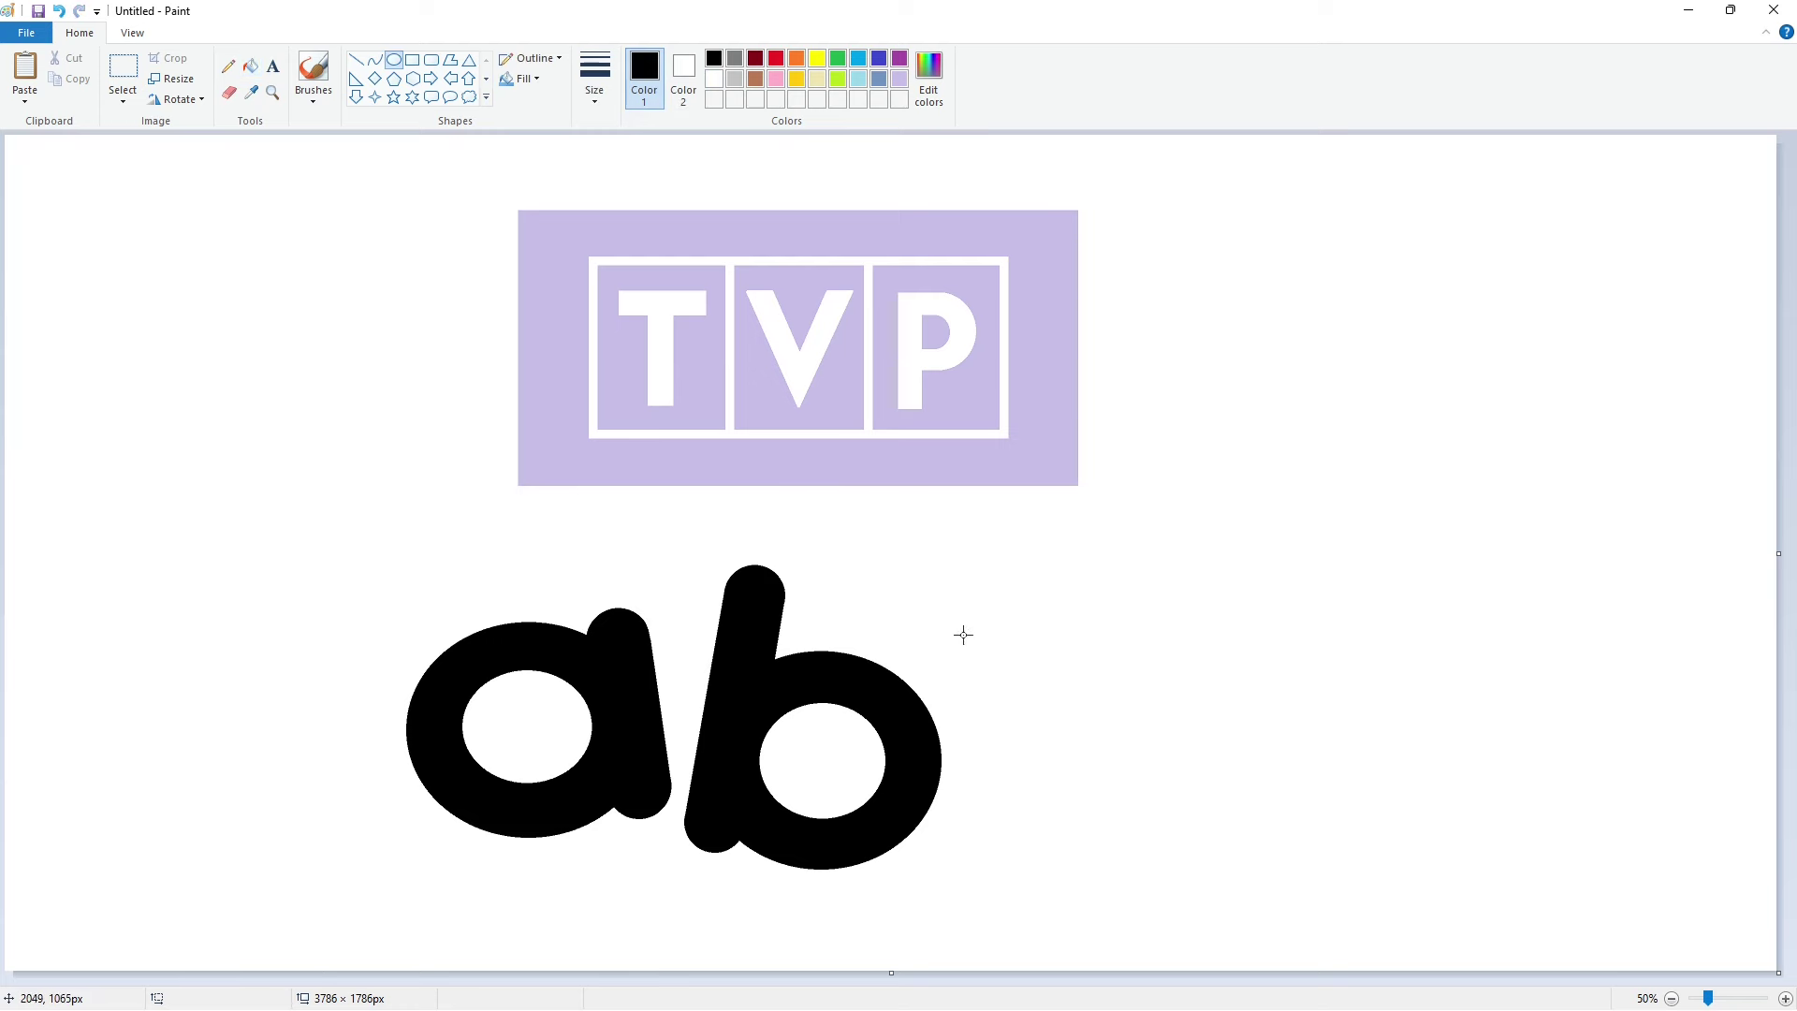
{"action": "left_click_drag", "start_coordinate": [963, 634], "coordinate": [1193, 836]}
{"action": "left_click_drag", "start_coordinate": [1079, 633], "coordinate": [1079, 615]}
{"action": "left_click_drag", "start_coordinate": [963, 727], "coordinate": [954, 726]}
{"action": "left_click_drag", "start_coordinate": [1193, 727], "coordinate": [1211, 710]}
{"action": "left_click_drag", "start_coordinate": [1083, 615], "coordinate": [1083, 614]}
{"action": "left_click", "coordinate": [1421, 671]}
- Draw a smaller black ellipse centred inside the new outer ellipse as the inner edge of the c
{"action": "left_click_drag", "start_coordinate": [1015, 668], "coordinate": [1155, 783]}
{"action": "left_click_drag", "start_coordinate": [1084, 668], "coordinate": [1094, 663]}
{"action": "left_click_drag", "start_coordinate": [1085, 783], "coordinate": [1084, 786]}
{"action": "left_click_drag", "start_coordinate": [1155, 725], "coordinate": [1152, 711]}
{"action": "left_click", "coordinate": [1259, 722]}
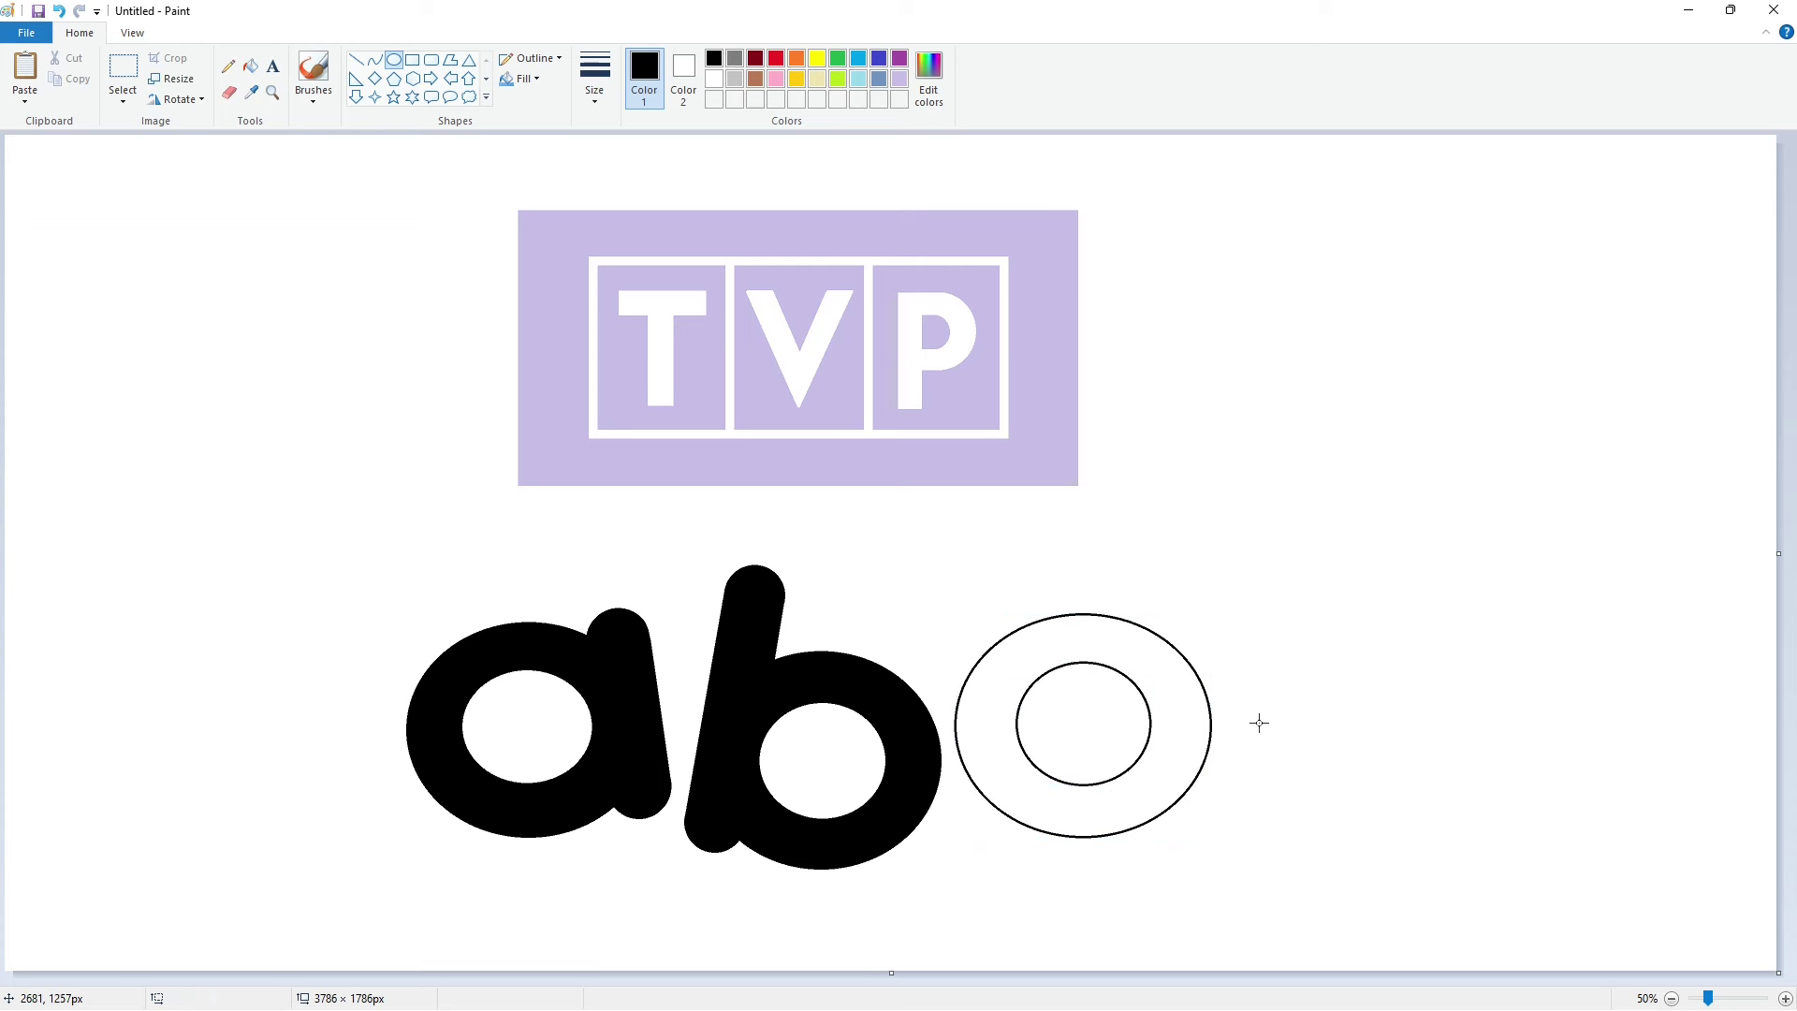
- Draw two dark red circles between the c's ellipses, one at the upper right and one about 121 × 129 px at the lower right
{"action": "left_click_drag", "start_coordinate": [1088, 617], "coordinate": [1150, 673]}
{"action": "key", "text": "ctrl+z"}
{"action": "left_click", "coordinate": [755, 63]}
{"action": "left_click", "coordinate": [1336, 662]}
{"action": "left_click_drag", "start_coordinate": [1149, 736], "coordinate": [1203, 790]}
{"action": "left_click_drag", "start_coordinate": [1175, 767], "coordinate": [1202, 794]}
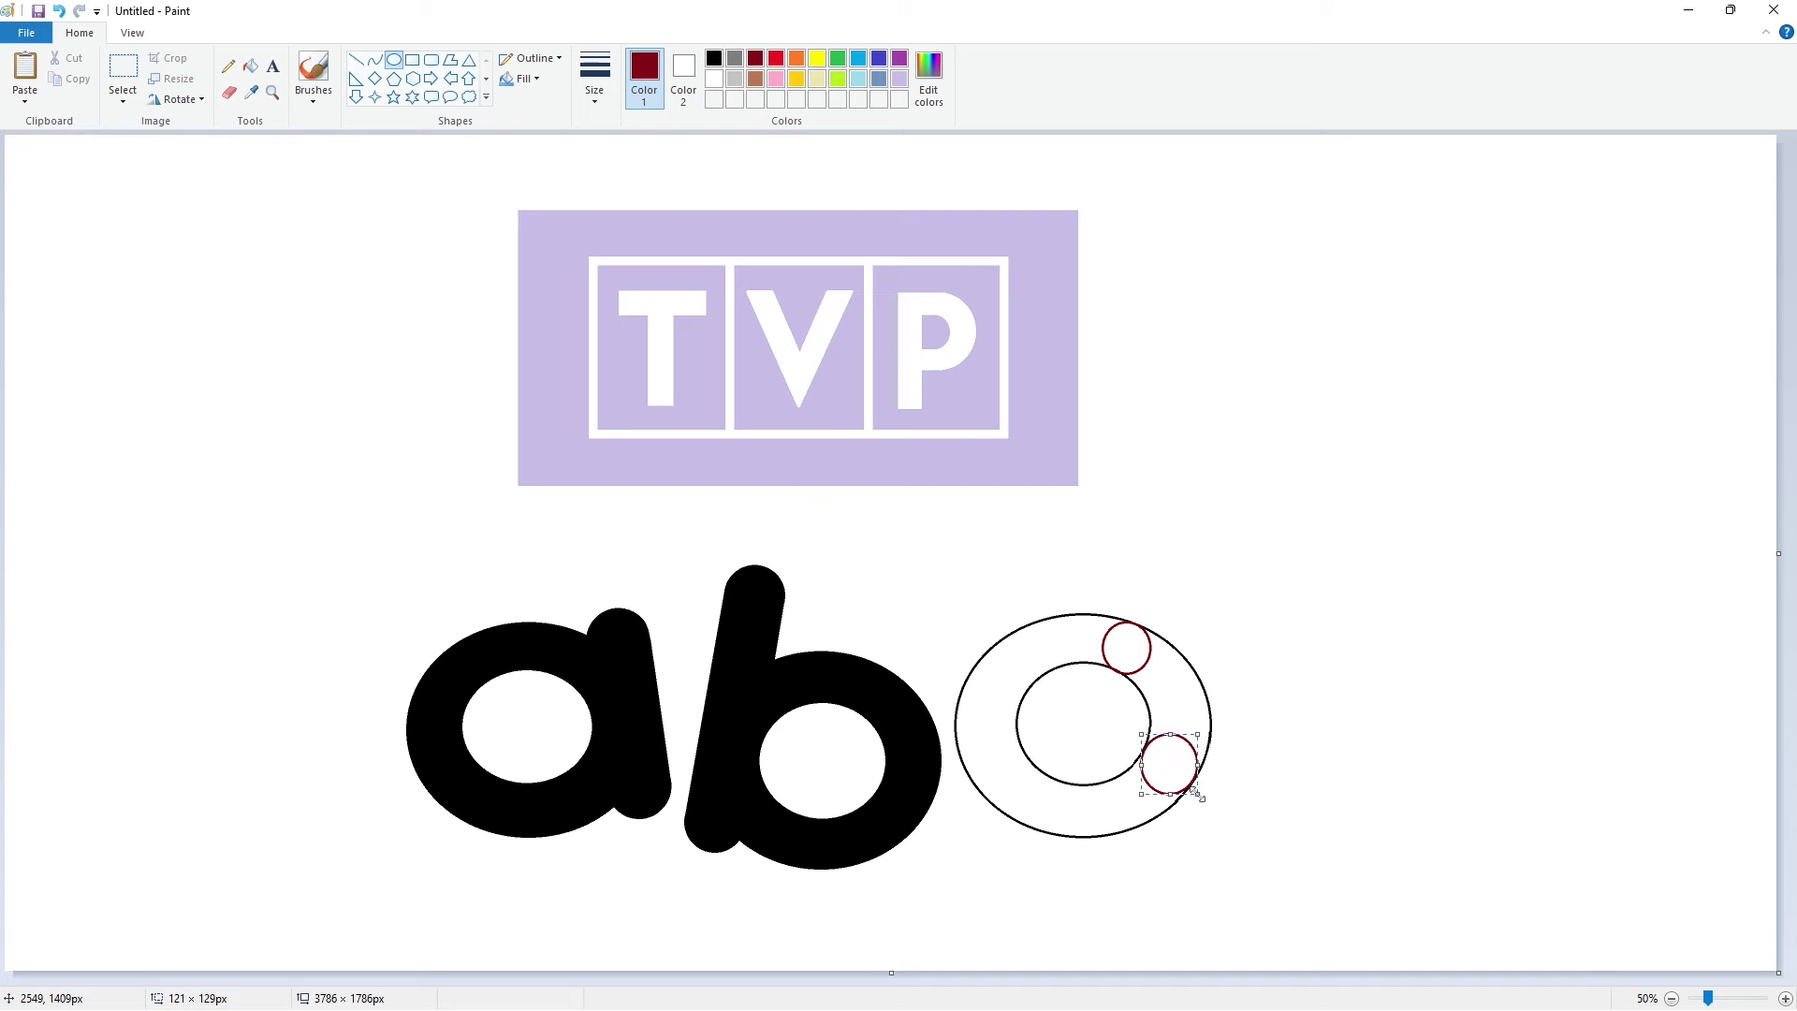
{"action": "left_click", "coordinate": [1373, 792]}
{"action": "scroll", "coordinate": [1446, 842], "scroll_direction": "up", "scroll_amount": 1, "text": "ctrl"}
{"action": "scroll", "coordinate": [1476, 855], "scroll_direction": "down", "scroll_amount": 2}
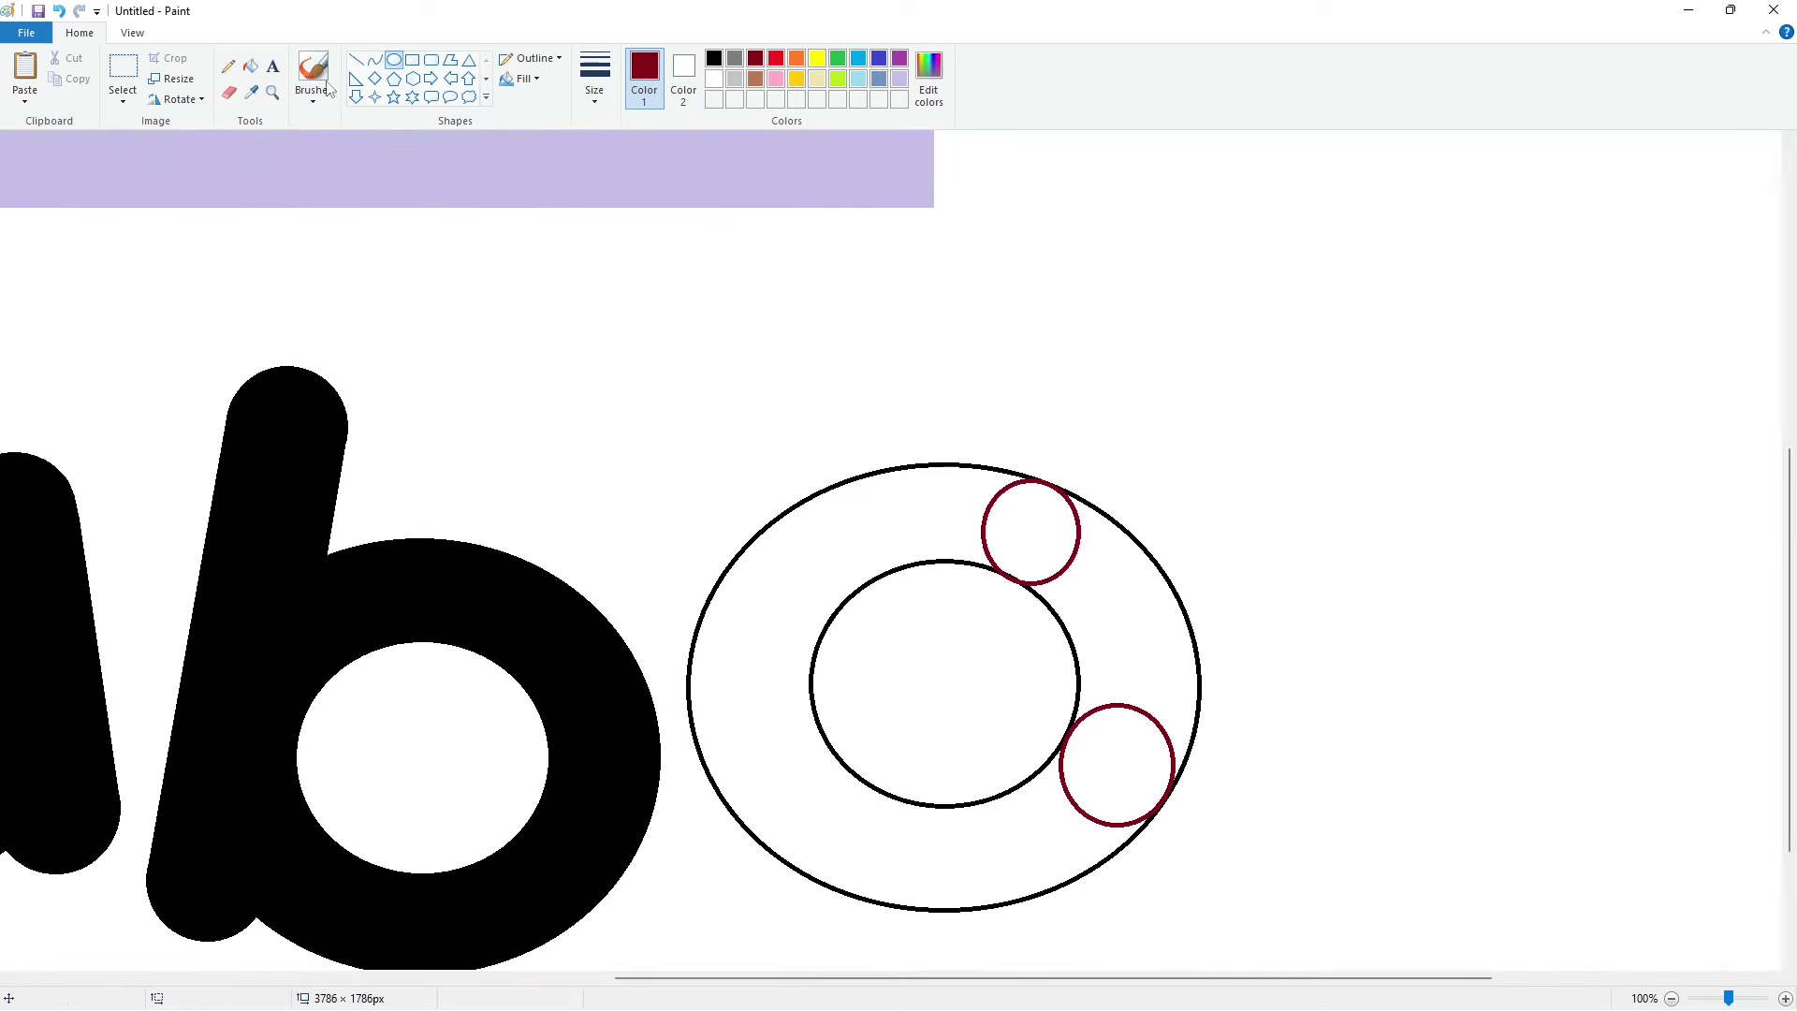
{"action": "left_click", "coordinate": [250, 64]}
{"action": "left_click", "coordinate": [1042, 599]}
{"action": "key", "text": "ctrl+z"}
{"action": "left_click", "coordinate": [713, 79]}
{"action": "left_click", "coordinate": [1029, 588]}
{"action": "key", "text": "ctrl+z"}
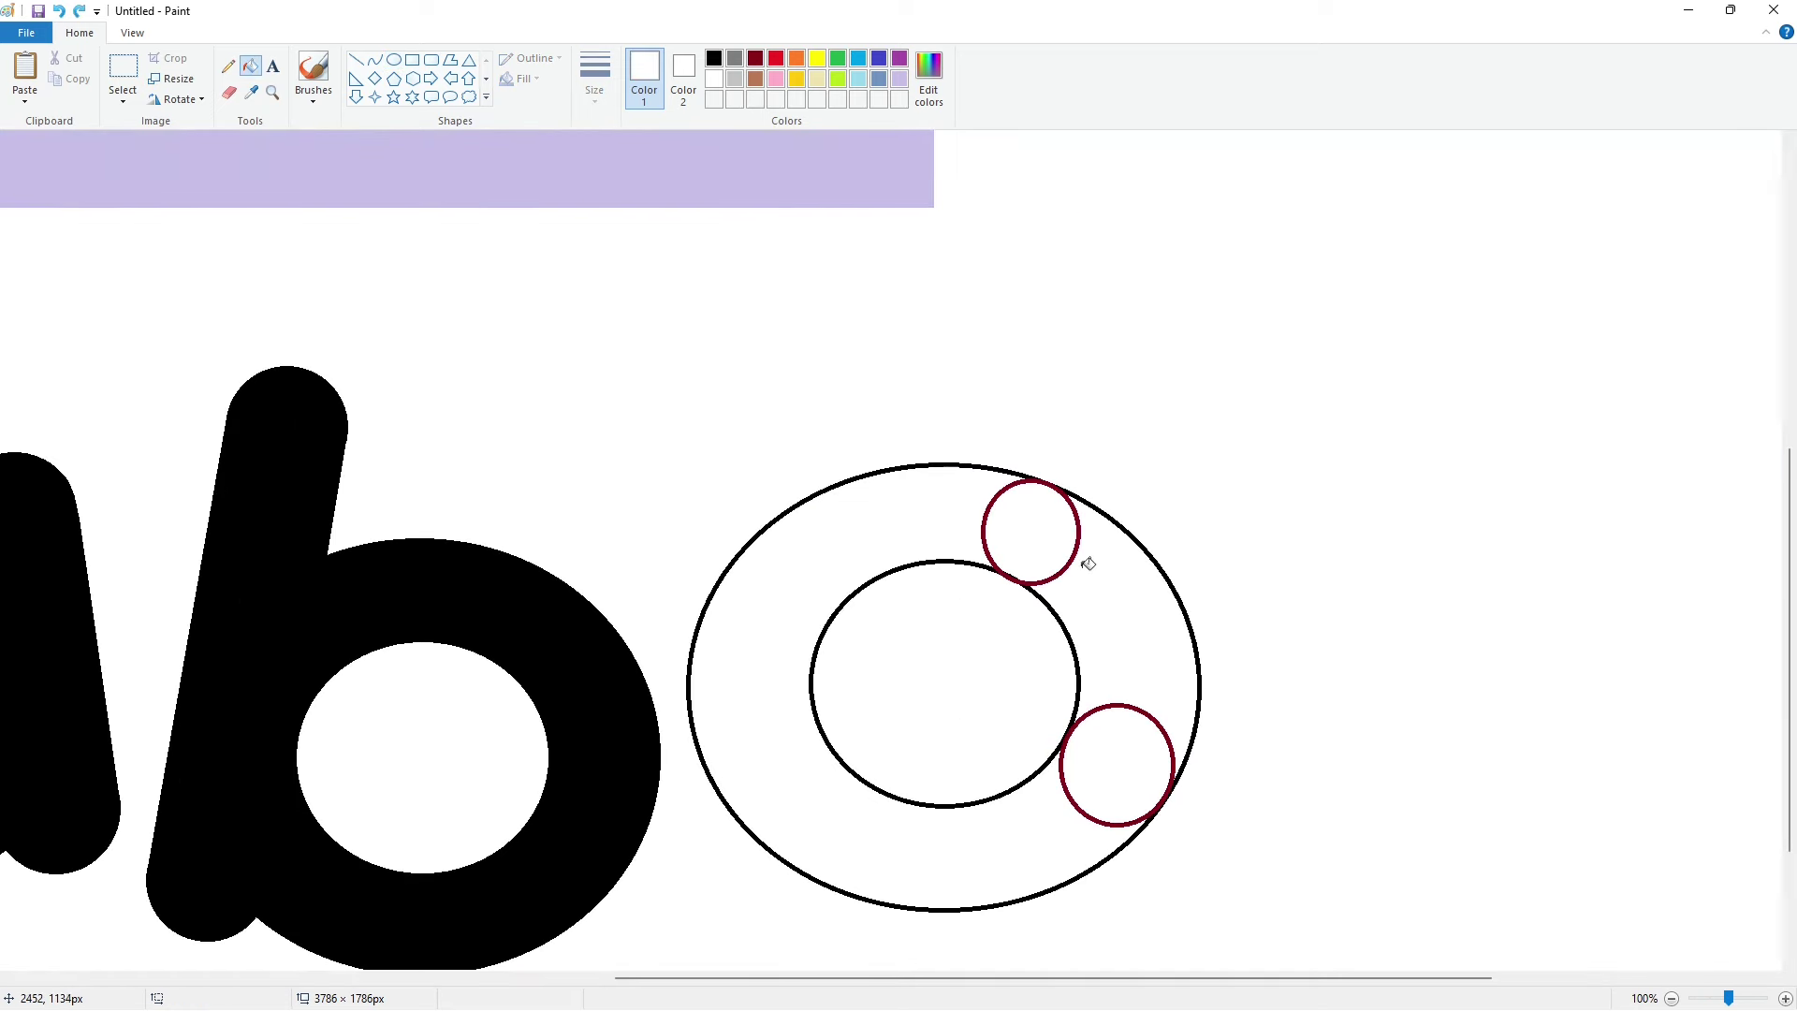
{"action": "left_click", "coordinate": [1157, 563]}
{"action": "key", "text": "ctrl+z"}
- Draw another dark red circle over the c's lower end circle, slightly larger, so that its outline meets both ellipses
{"action": "left_click", "coordinate": [756, 58]}
{"action": "left_click", "coordinate": [394, 59]}
{"action": "left_click_drag", "start_coordinate": [1065, 726], "coordinate": [1173, 822]}
{"action": "left_click_drag", "start_coordinate": [1119, 726], "coordinate": [1118, 706]}
{"action": "left_click_drag", "start_coordinate": [1063, 763], "coordinate": [1060, 766]}
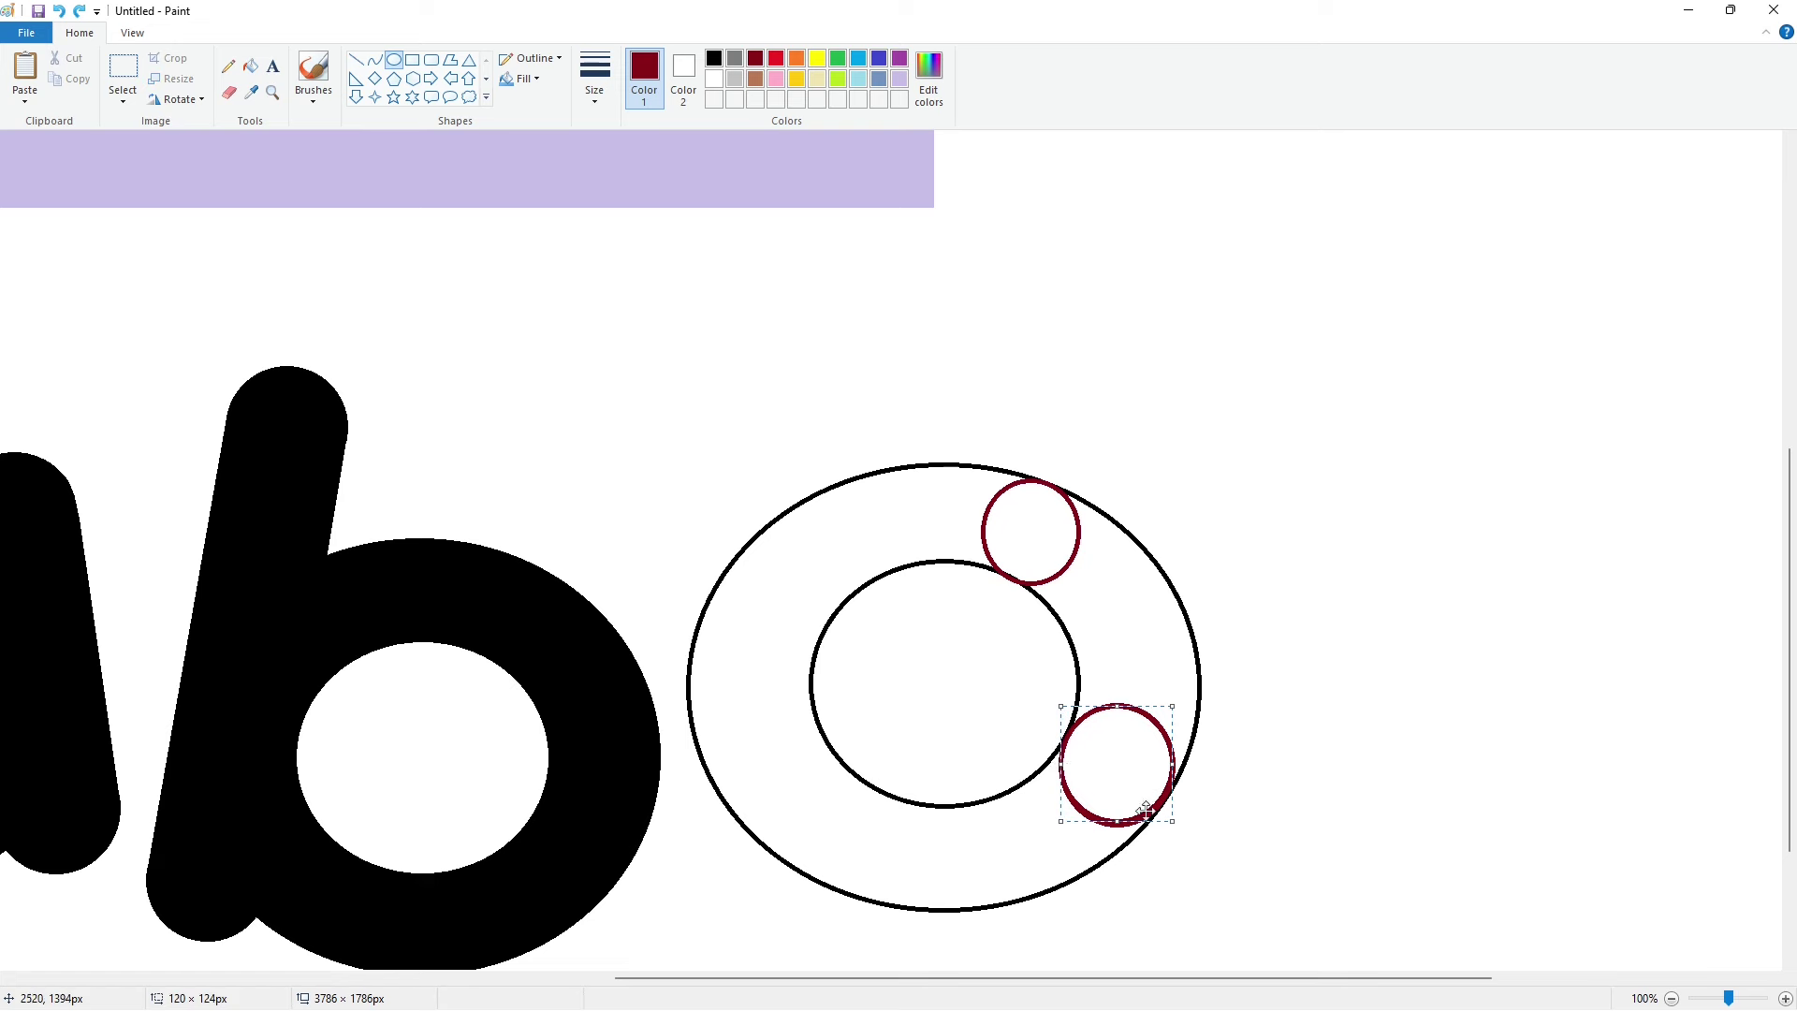
{"action": "left_click_drag", "start_coordinate": [1172, 821], "coordinate": [1175, 823]}
{"action": "left_click_drag", "start_coordinate": [1061, 706], "coordinate": [1058, 701]}
{"action": "left_click_drag", "start_coordinate": [1178, 826], "coordinate": [1180, 832]}
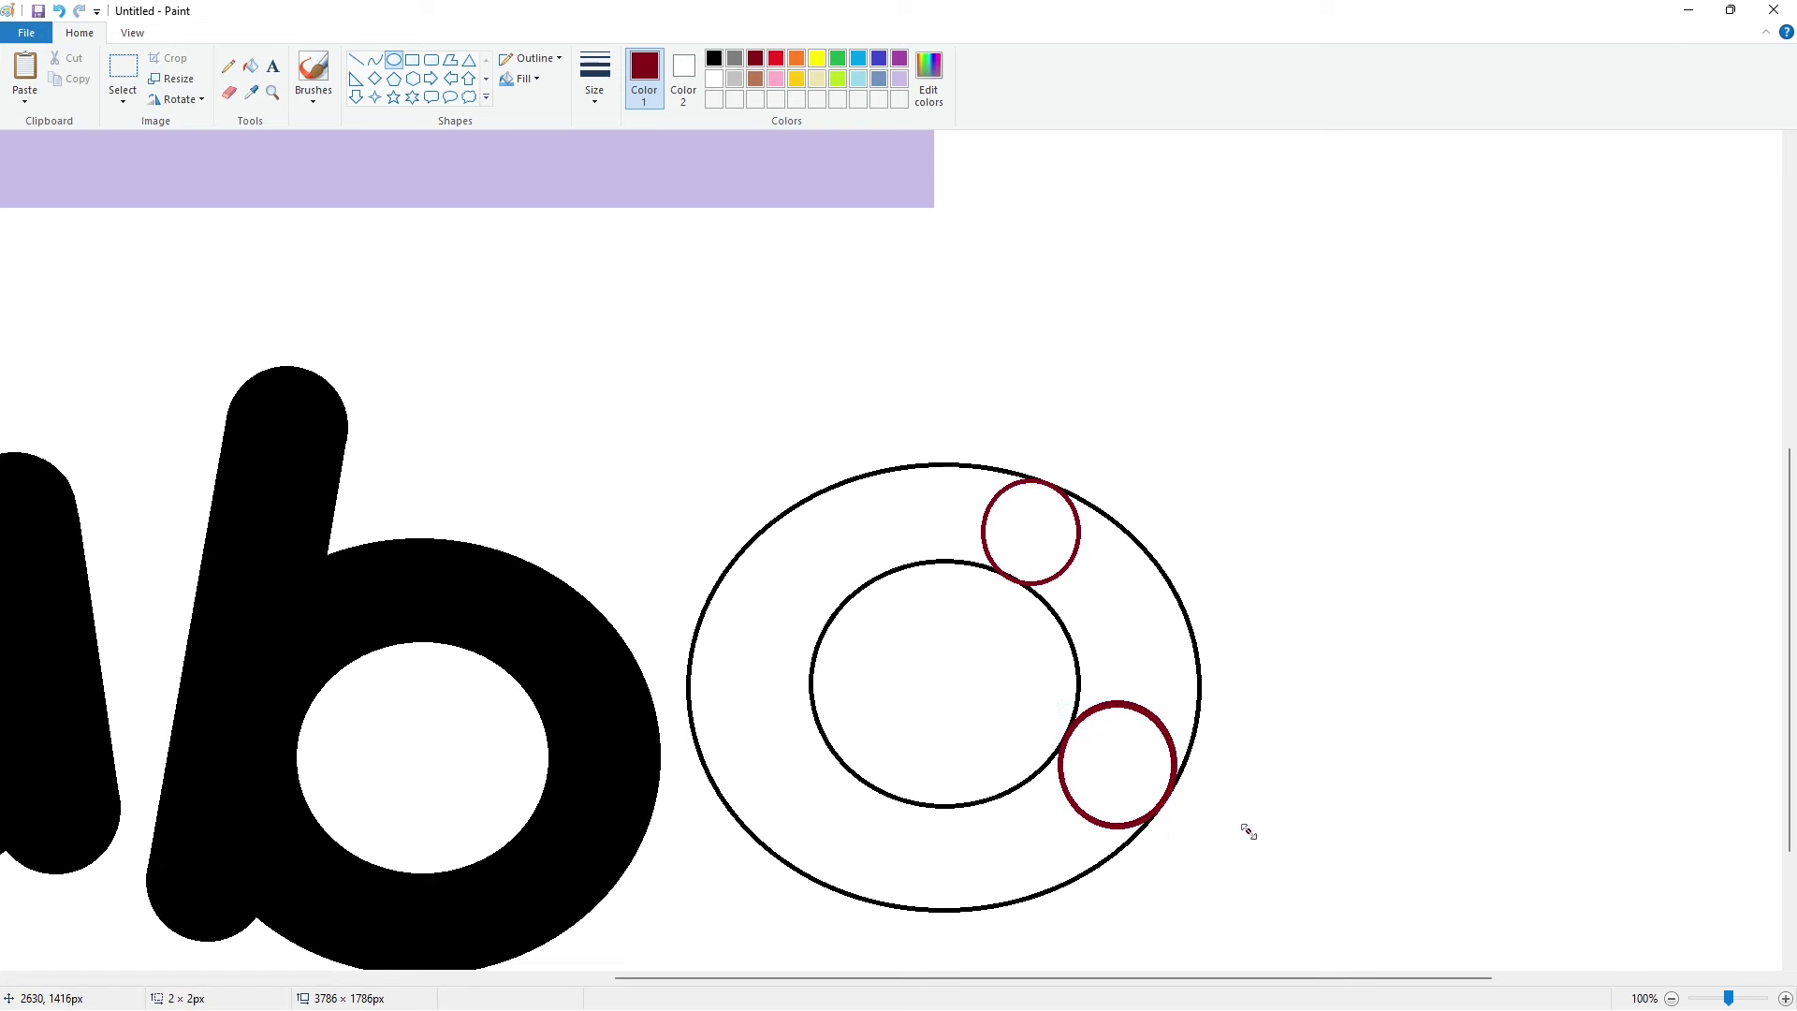
{"action": "left_click", "coordinate": [1248, 831]}
- Open the c by filling the outer and inner ellipse arcs between the two dark red circles with white
{"action": "scroll", "coordinate": [1248, 831], "scroll_direction": "down", "scroll_amount": 2}
{"action": "left_click", "coordinate": [251, 68]}
{"action": "left_click", "coordinate": [713, 79]}
{"action": "left_click", "coordinate": [1123, 313]}
{"action": "left_click", "coordinate": [1067, 419]}
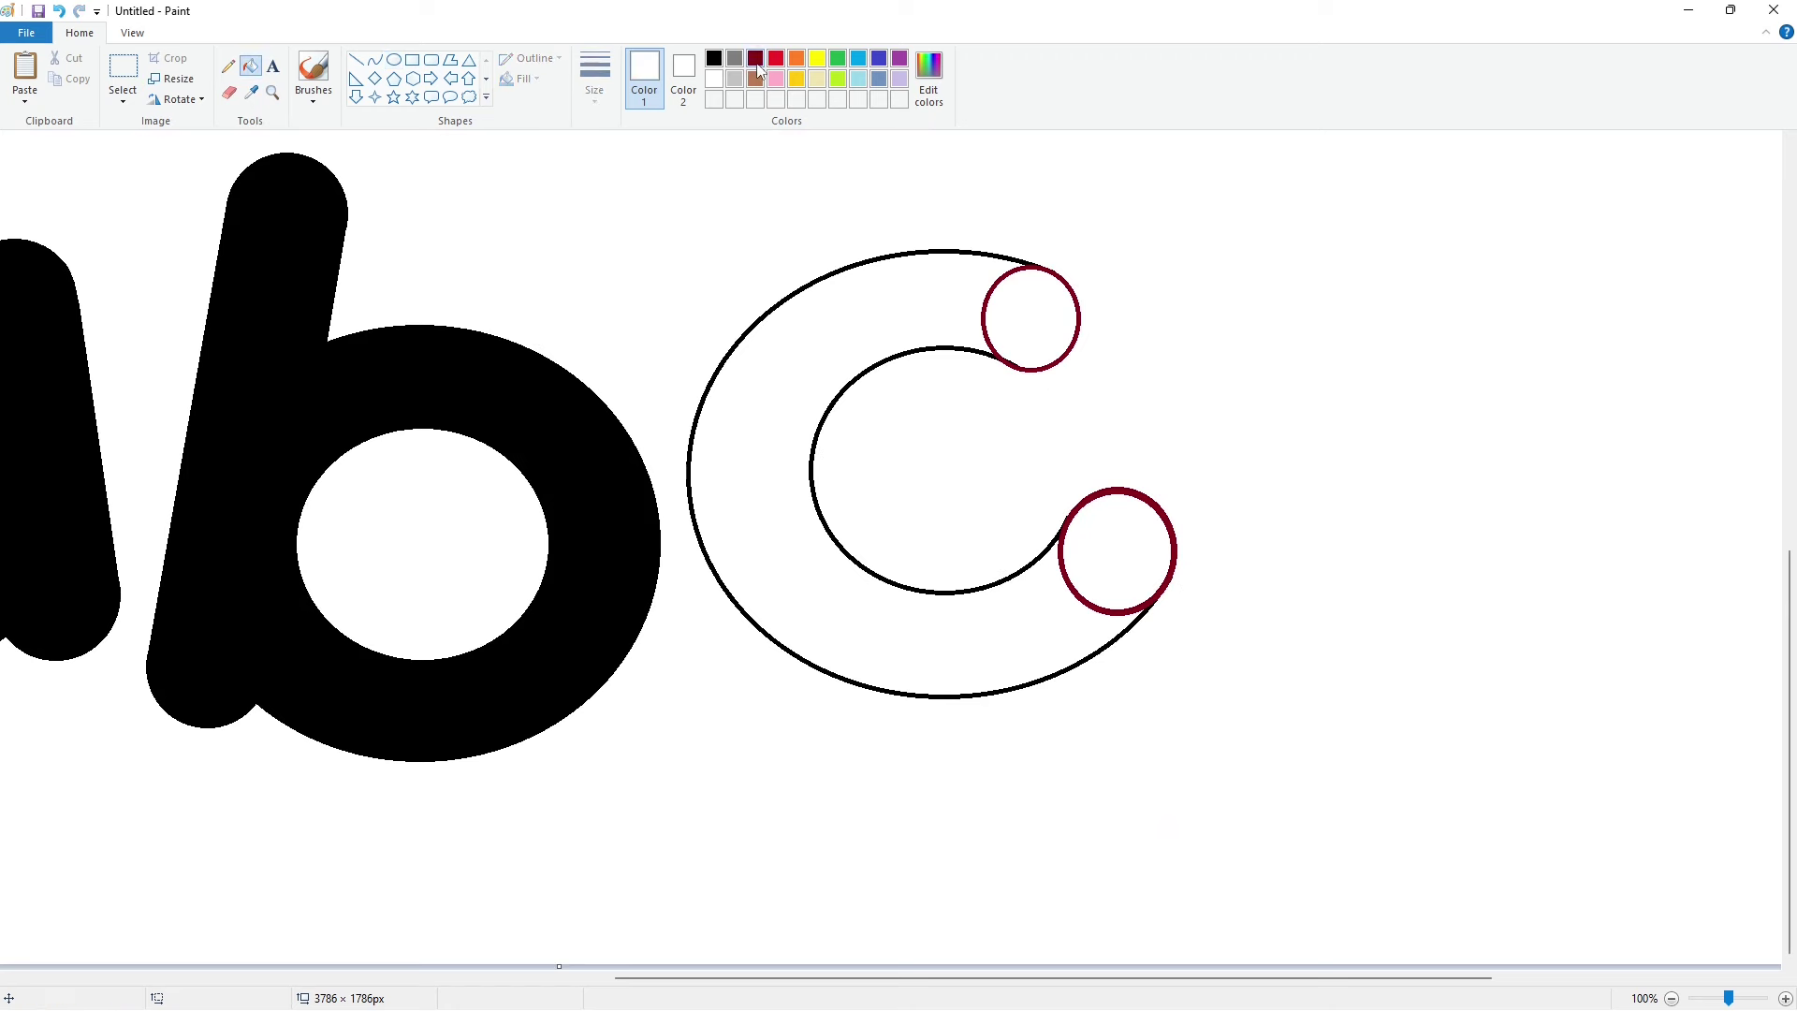
- Fill the c's end circles, including their dark red outlines, and the band between the ellipses with black
{"action": "left_click", "coordinate": [756, 62]}
{"action": "left_click", "coordinate": [714, 58]}
{"action": "left_click", "coordinate": [987, 301]}
{"action": "left_click", "coordinate": [1170, 514]}
{"action": "left_click", "coordinate": [1118, 525]}
{"action": "left_click", "coordinate": [1030, 318]}
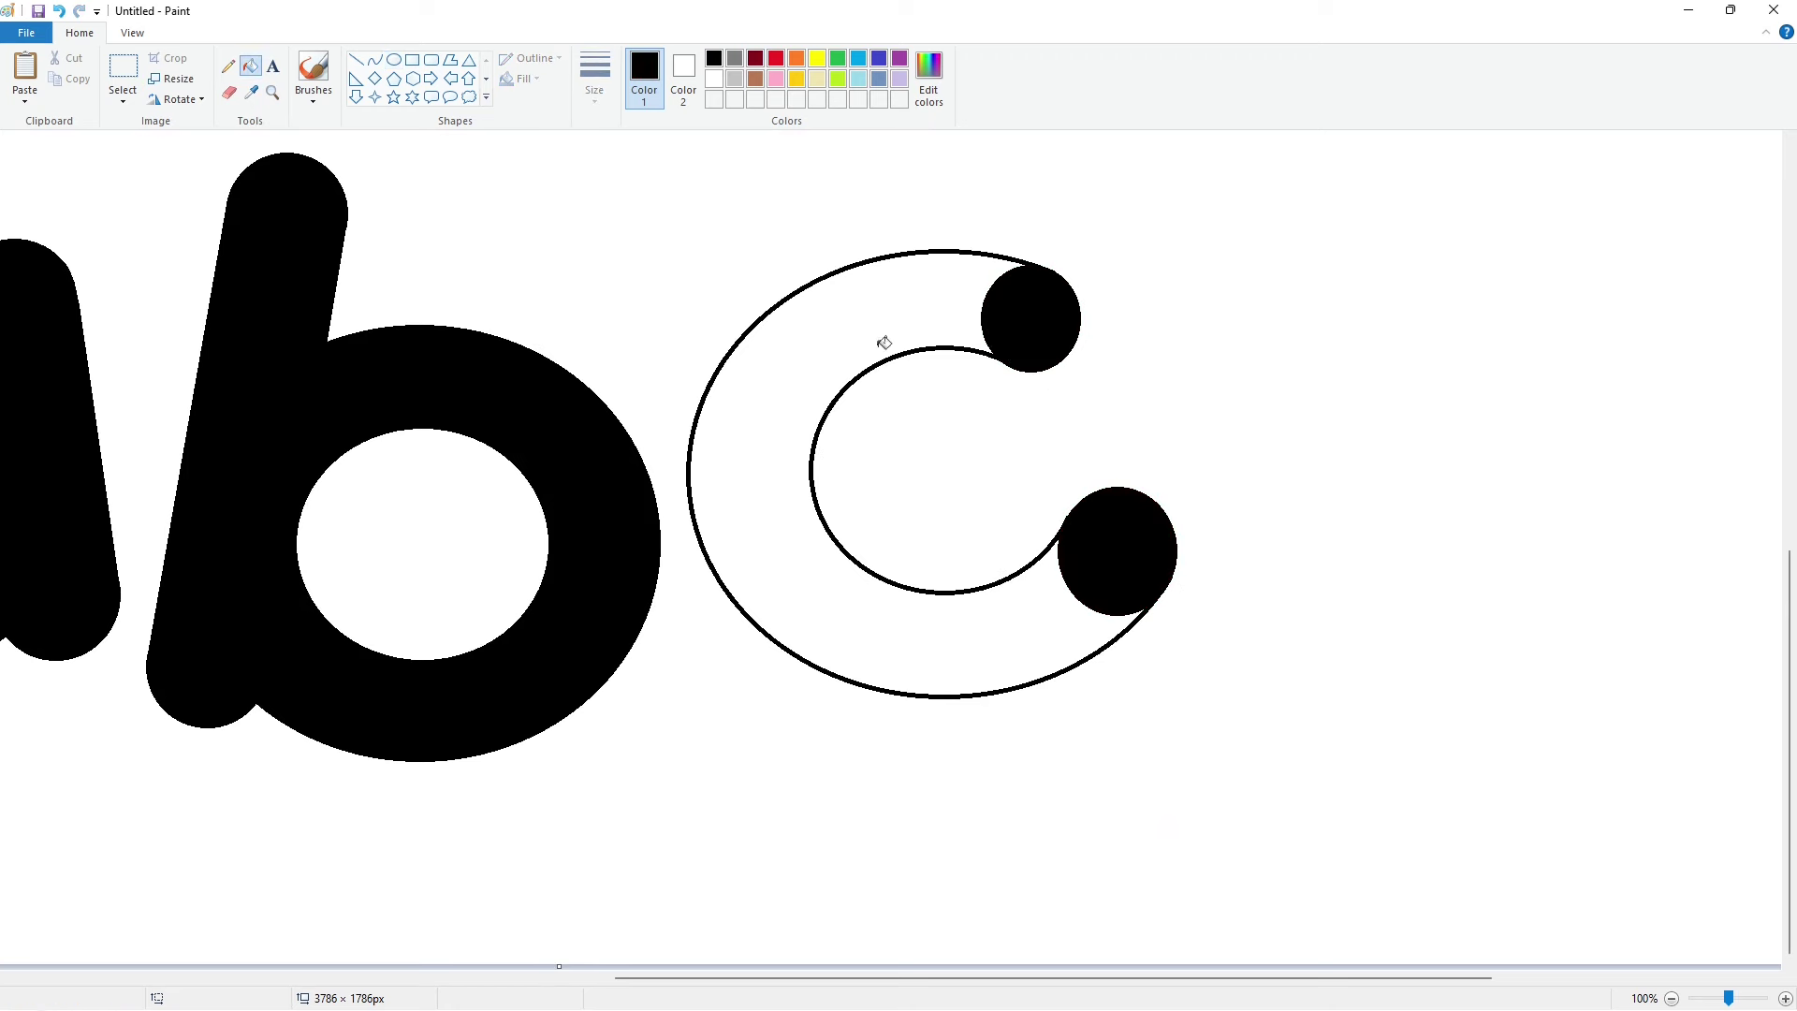
{"action": "left_click", "coordinate": [803, 334]}
- Trim the bumps at the c's upper and lower ends with short white straight lines
{"action": "left_click", "coordinate": [355, 60]}
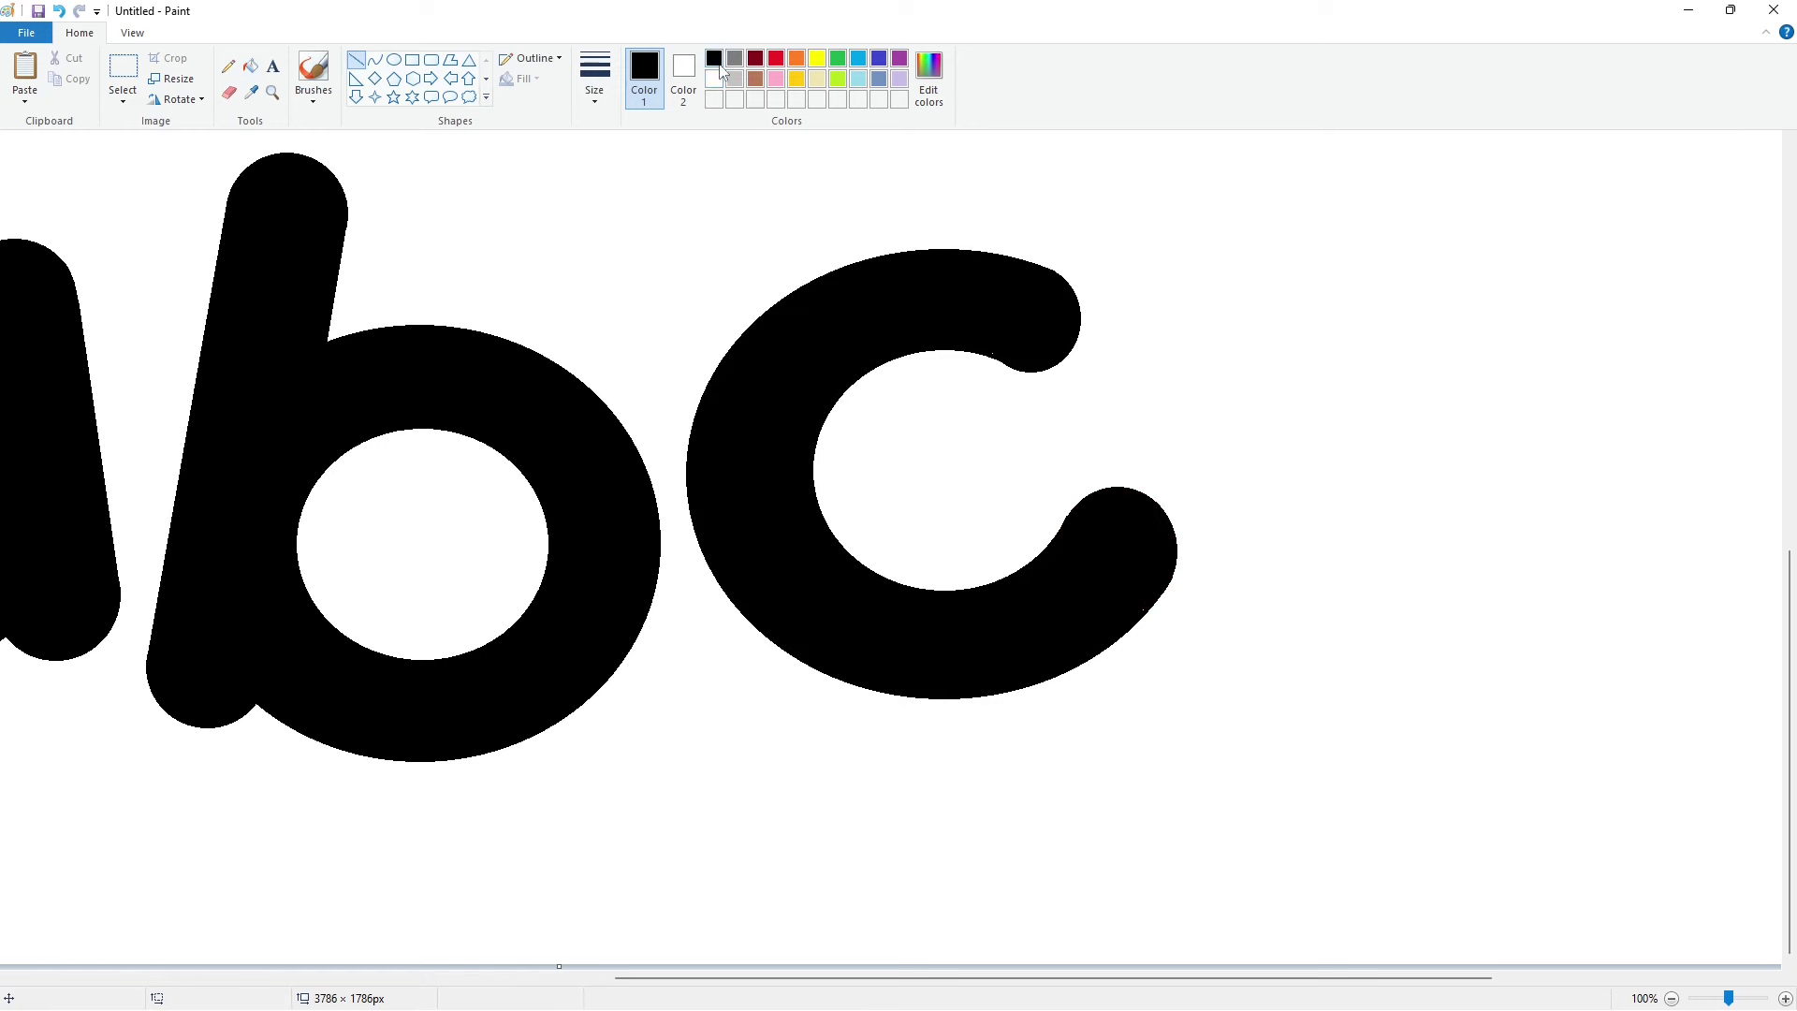
{"action": "left_click", "coordinate": [228, 66]}
{"action": "left_click", "coordinate": [594, 79]}
{"action": "left_click", "coordinate": [636, 242]}
{"action": "left_click", "coordinate": [961, 283]}
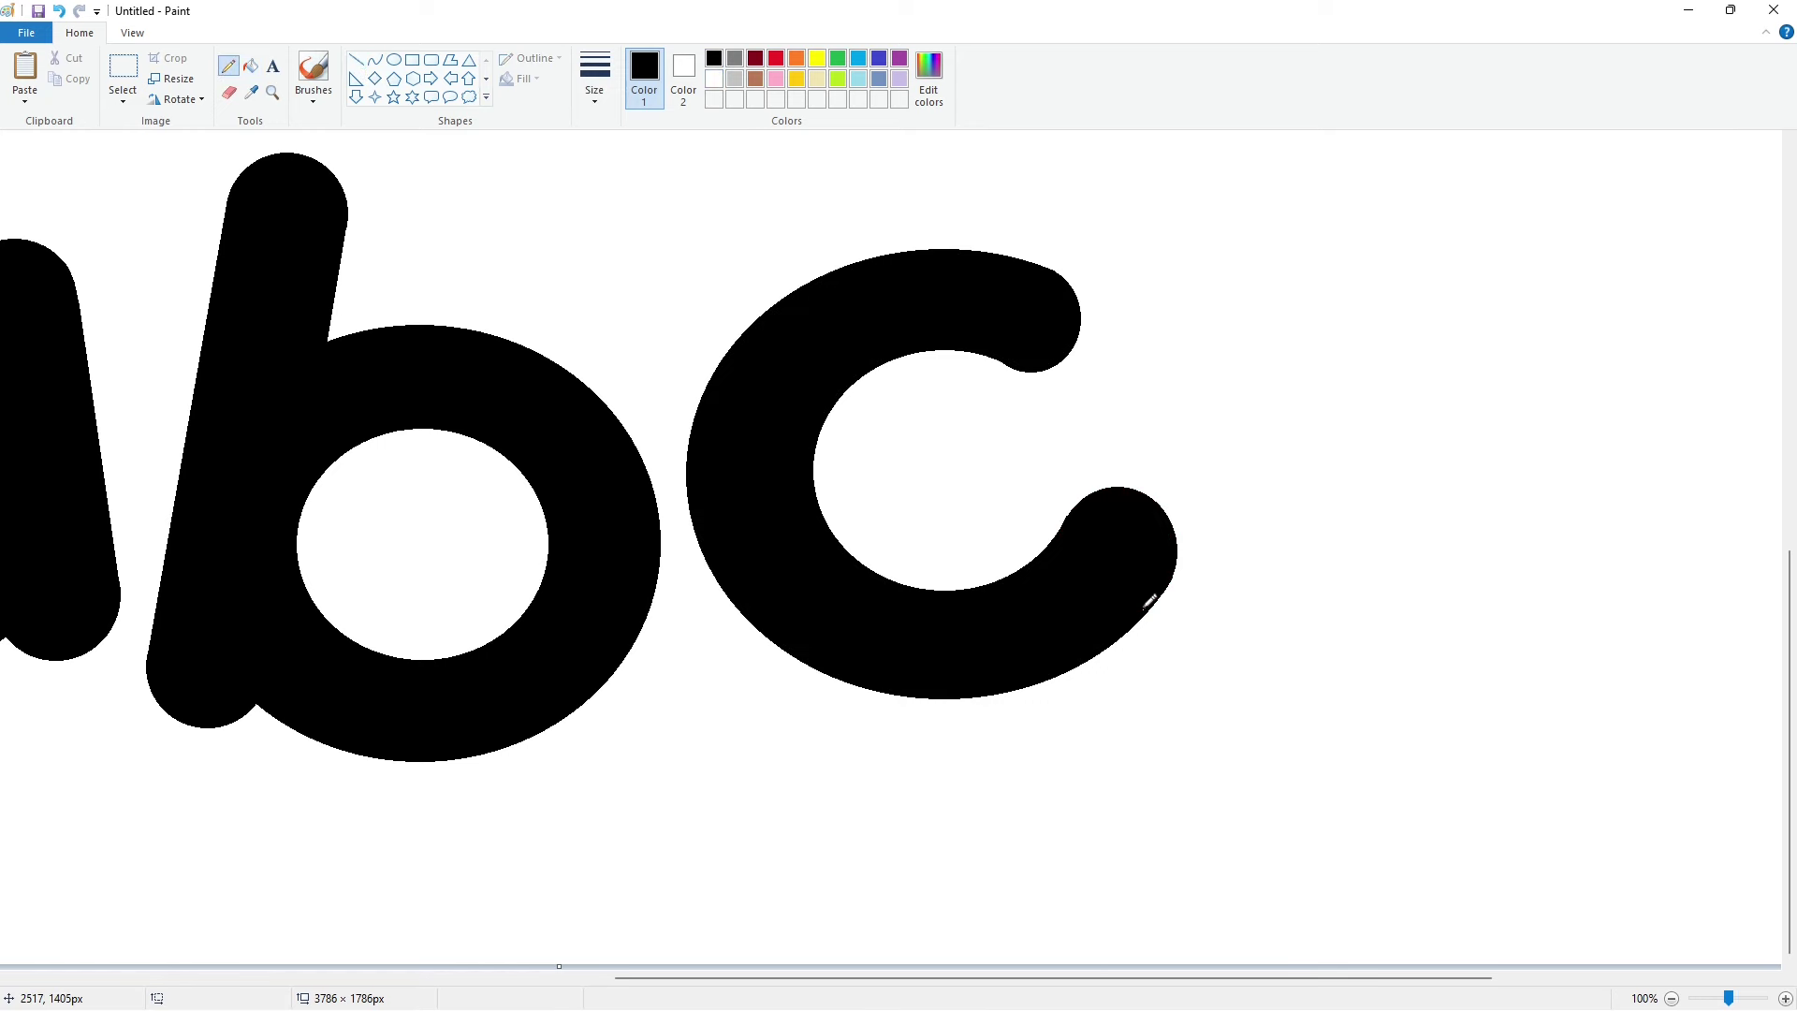
{"action": "left_click", "coordinate": [714, 78]}
{"action": "left_click", "coordinate": [355, 59]}
{"action": "left_click_drag", "start_coordinate": [1056, 526], "coordinate": [1081, 493]}
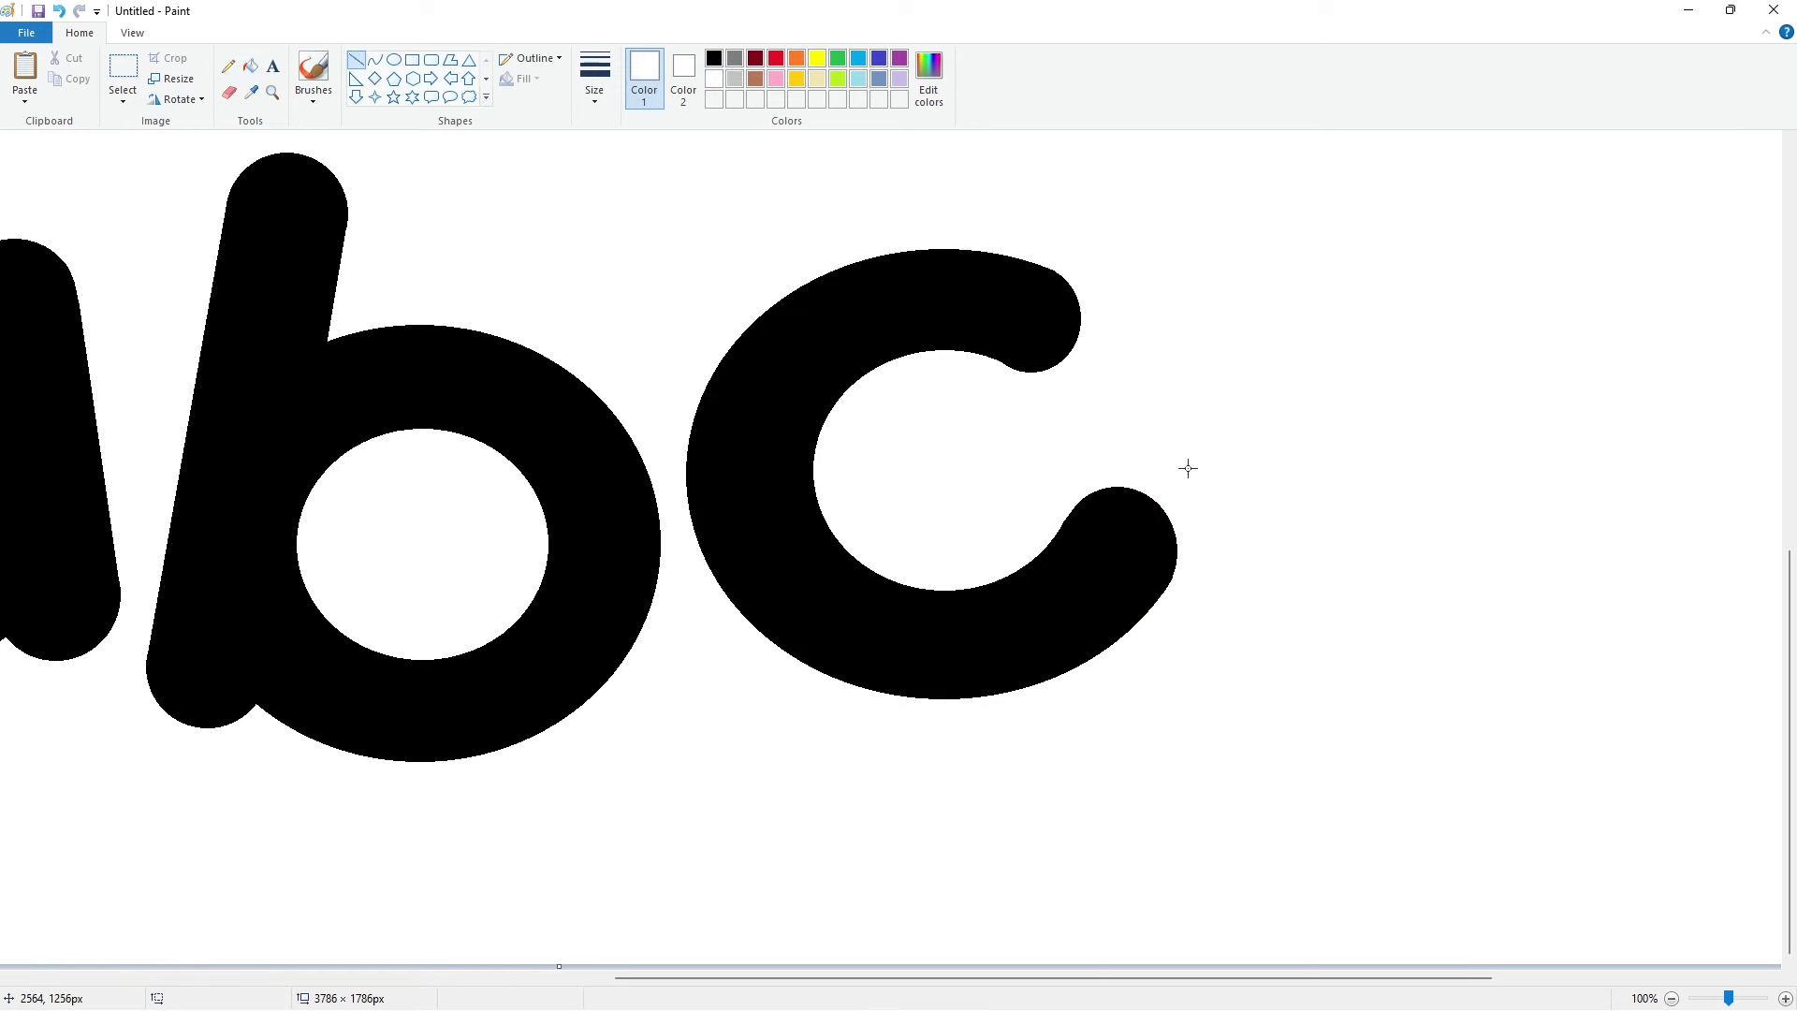
{"action": "left_click_drag", "start_coordinate": [1039, 260], "coordinate": [1097, 297]}
{"action": "left_click_drag", "start_coordinate": [1161, 613], "coordinate": [1198, 531]}
{"action": "left_click", "coordinate": [1220, 533]}
{"action": "scroll", "coordinate": [1575, 912], "scroll_direction": "down", "scroll_amount": 1}
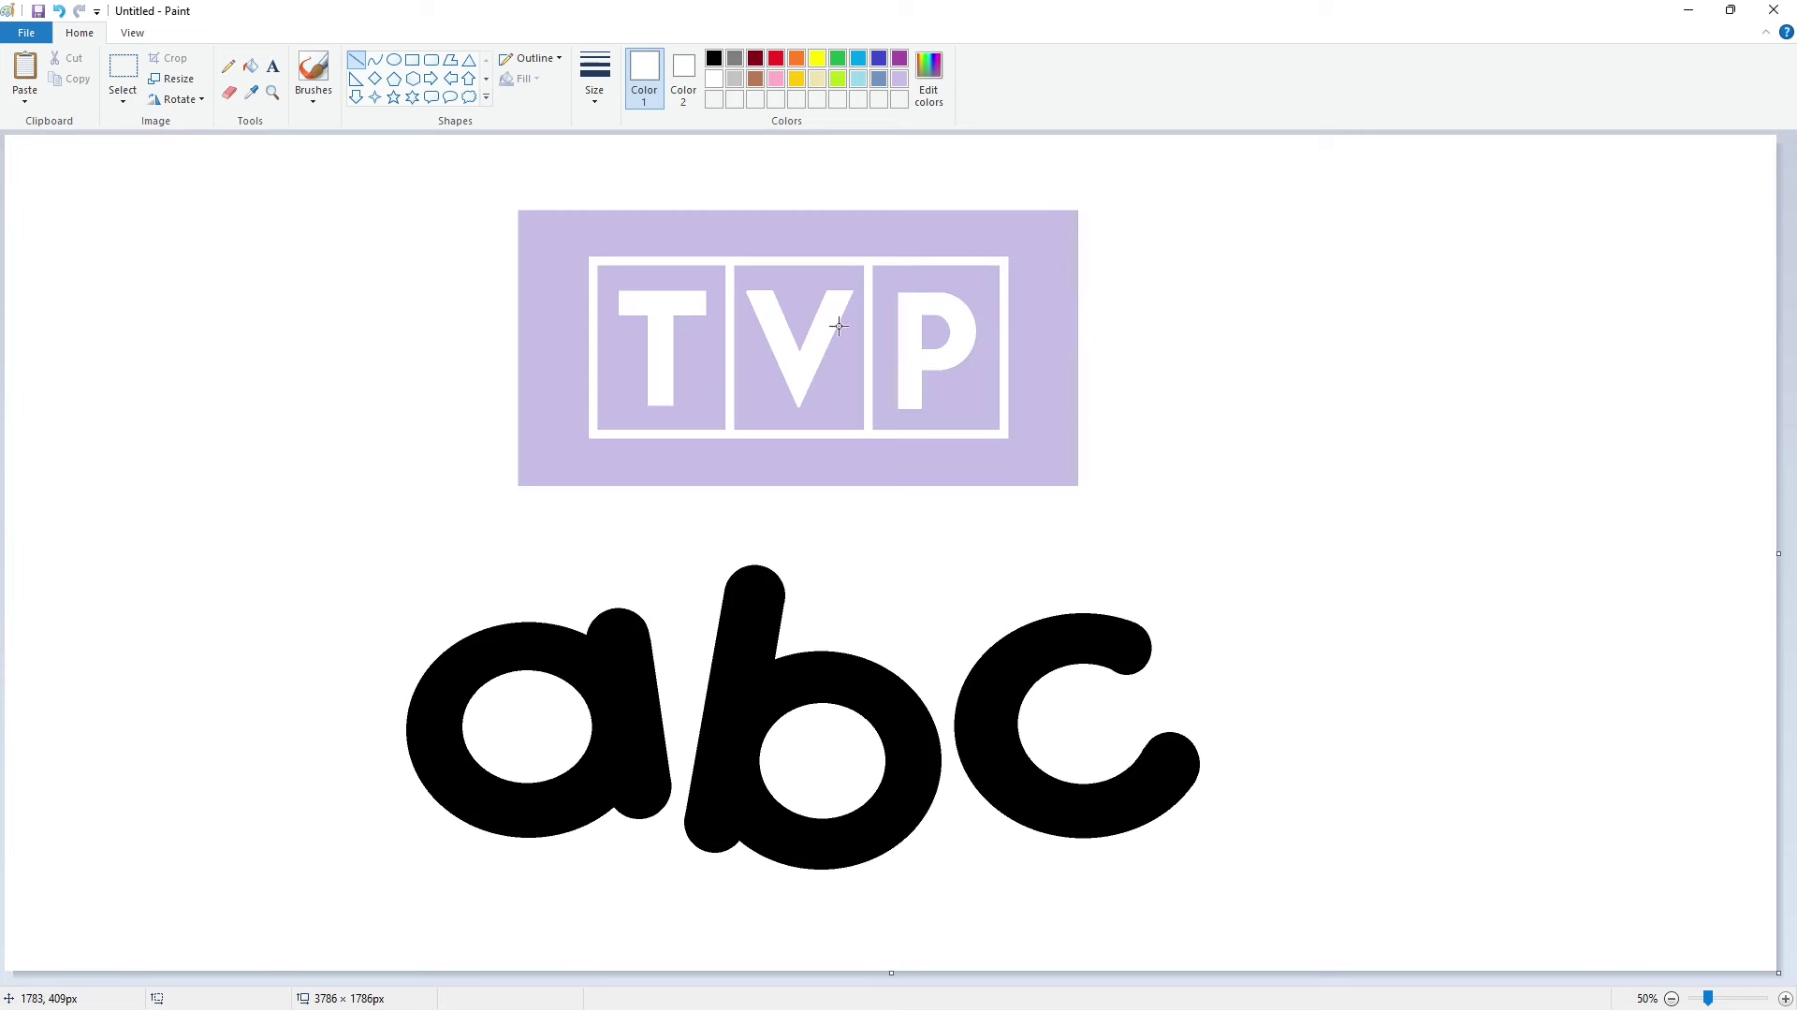
- Fill the banner's outer area with turquoise and define a brighter custom blue with red 0, green 177 and blue 253
{"action": "left_click", "coordinate": [246, 69]}
{"action": "left_click", "coordinate": [858, 58]}
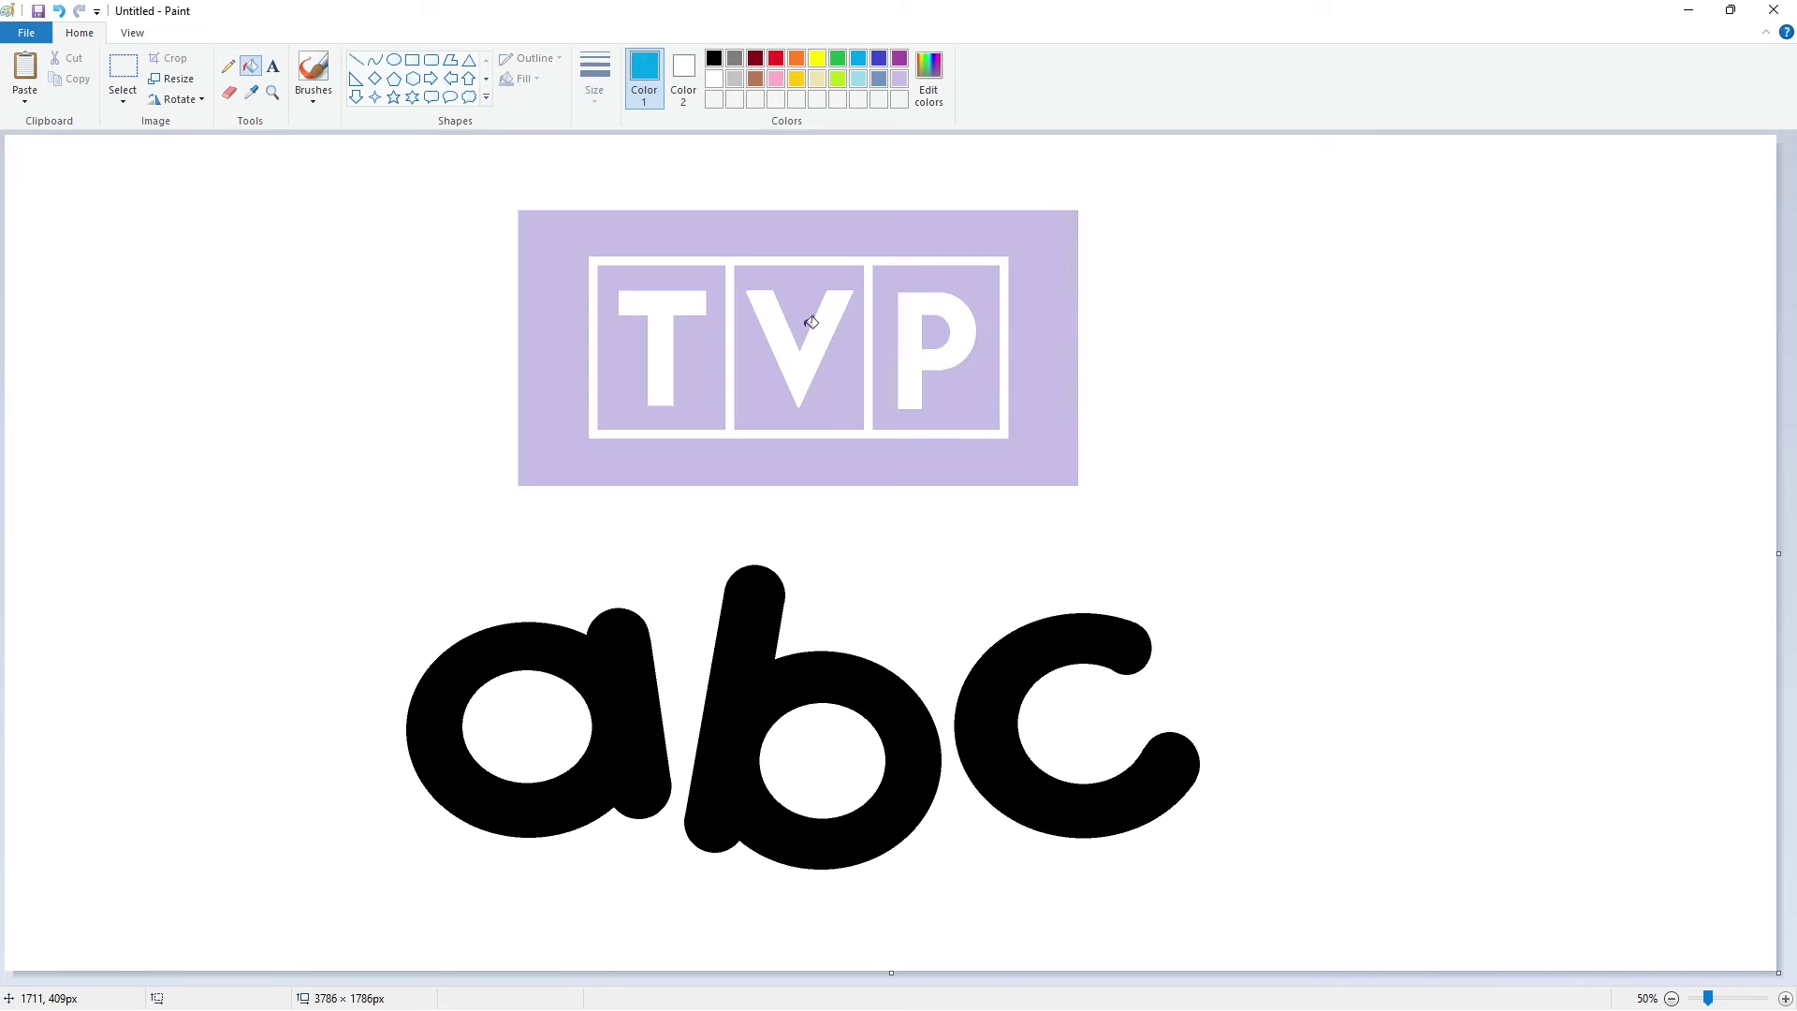
{"action": "left_click", "coordinate": [554, 291]}
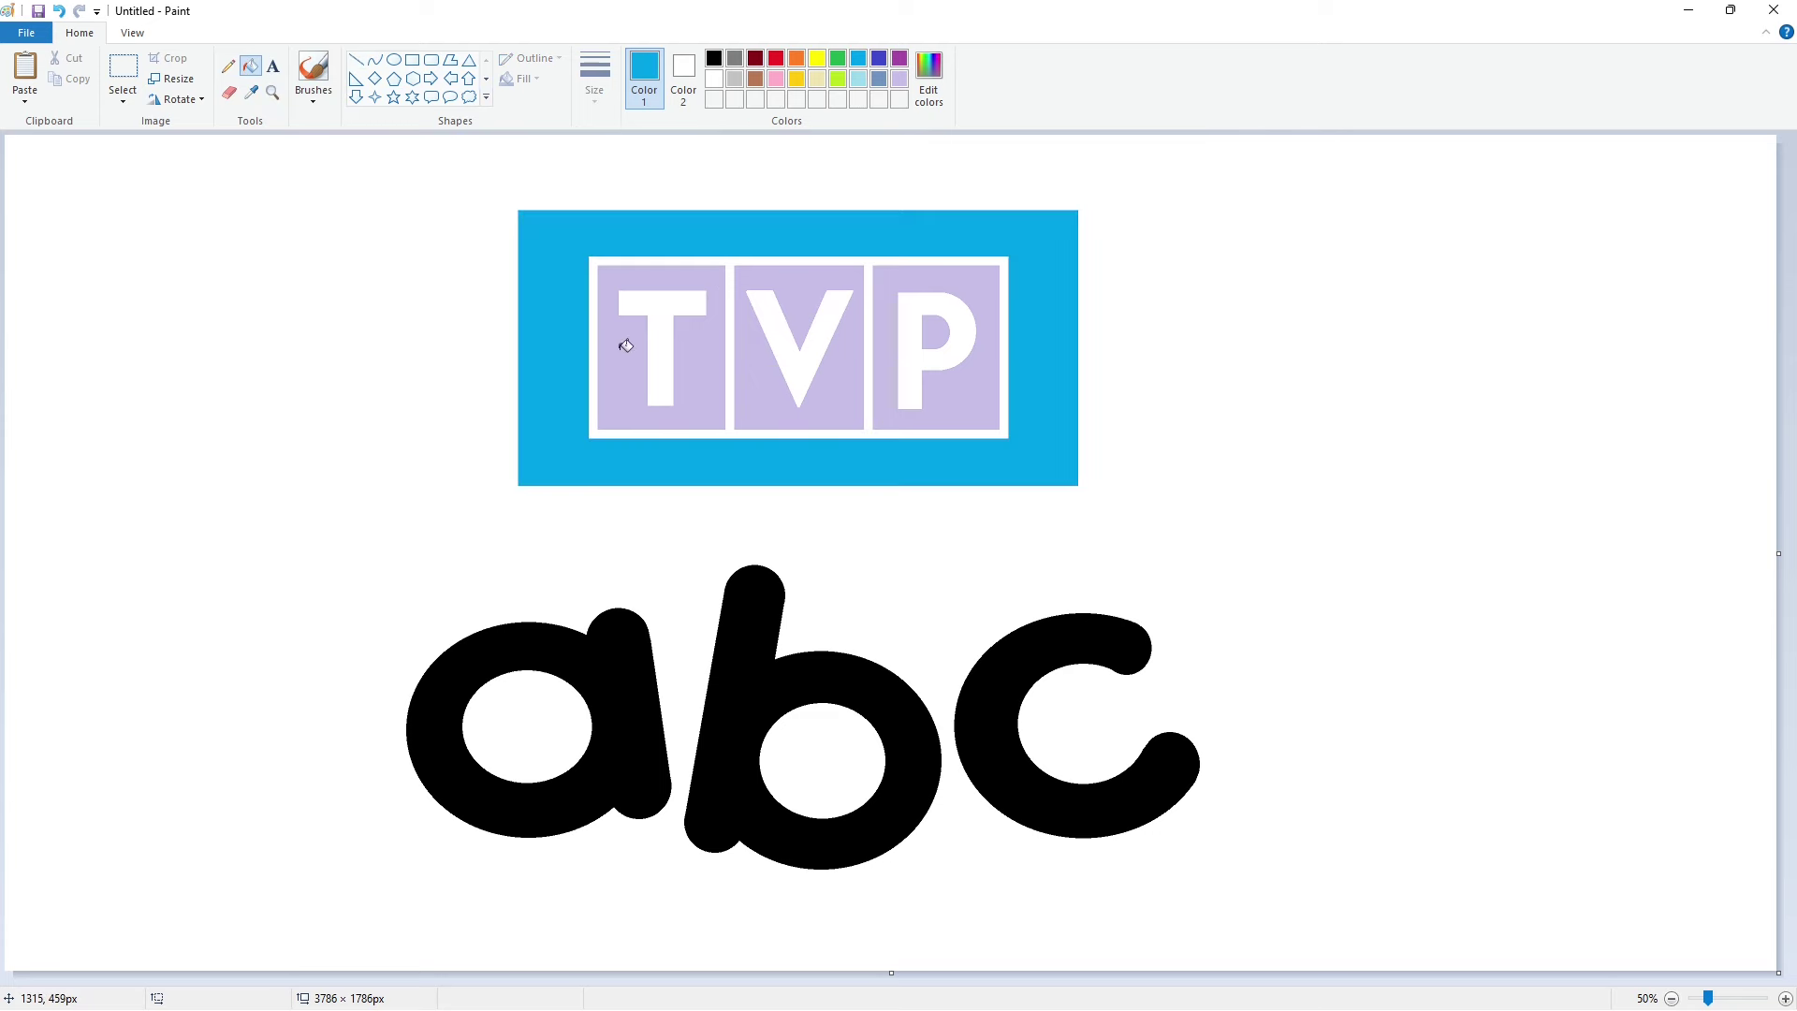
{"action": "left_click", "coordinate": [929, 80]}
{"action": "left_click", "coordinate": [1094, 472]}
{"action": "left_click", "coordinate": [724, 640]}
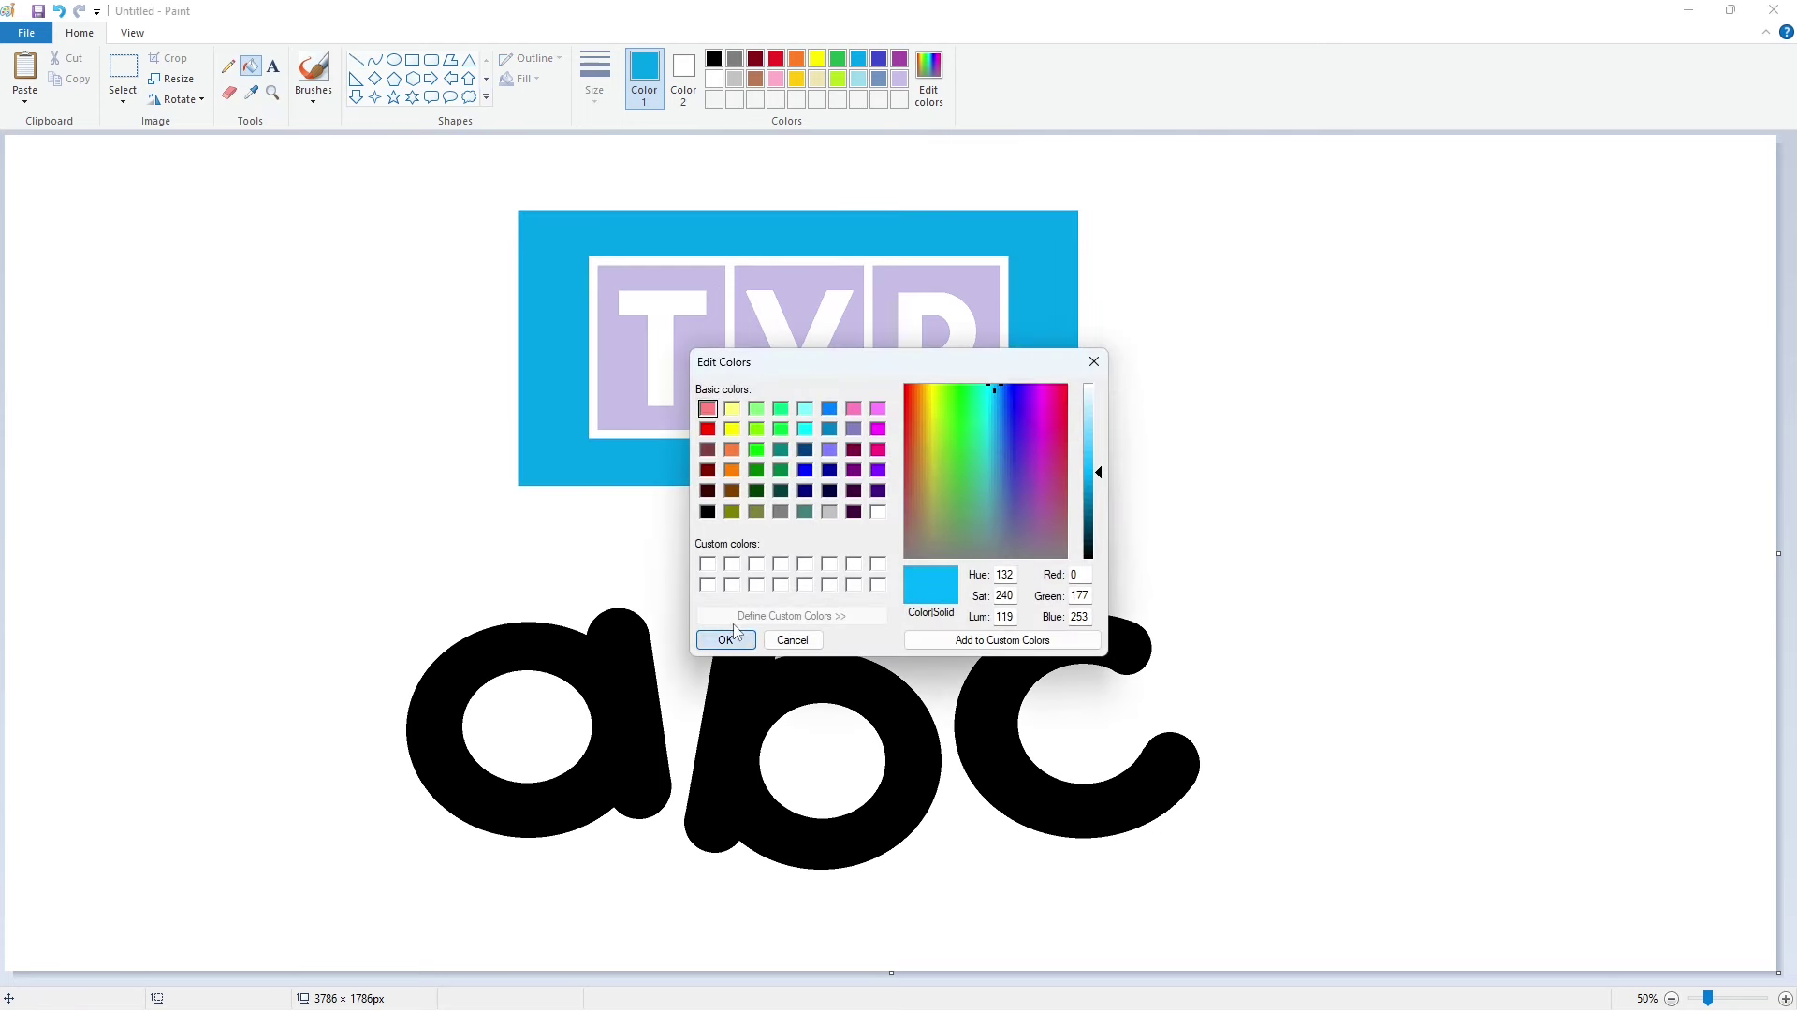
- Fill the banner's outer area and the backgrounds of the T, V and P boxes with the custom blue
{"action": "left_click", "coordinate": [655, 462]}
{"action": "left_click", "coordinate": [635, 388]}
{"action": "left_click", "coordinate": [778, 398]}
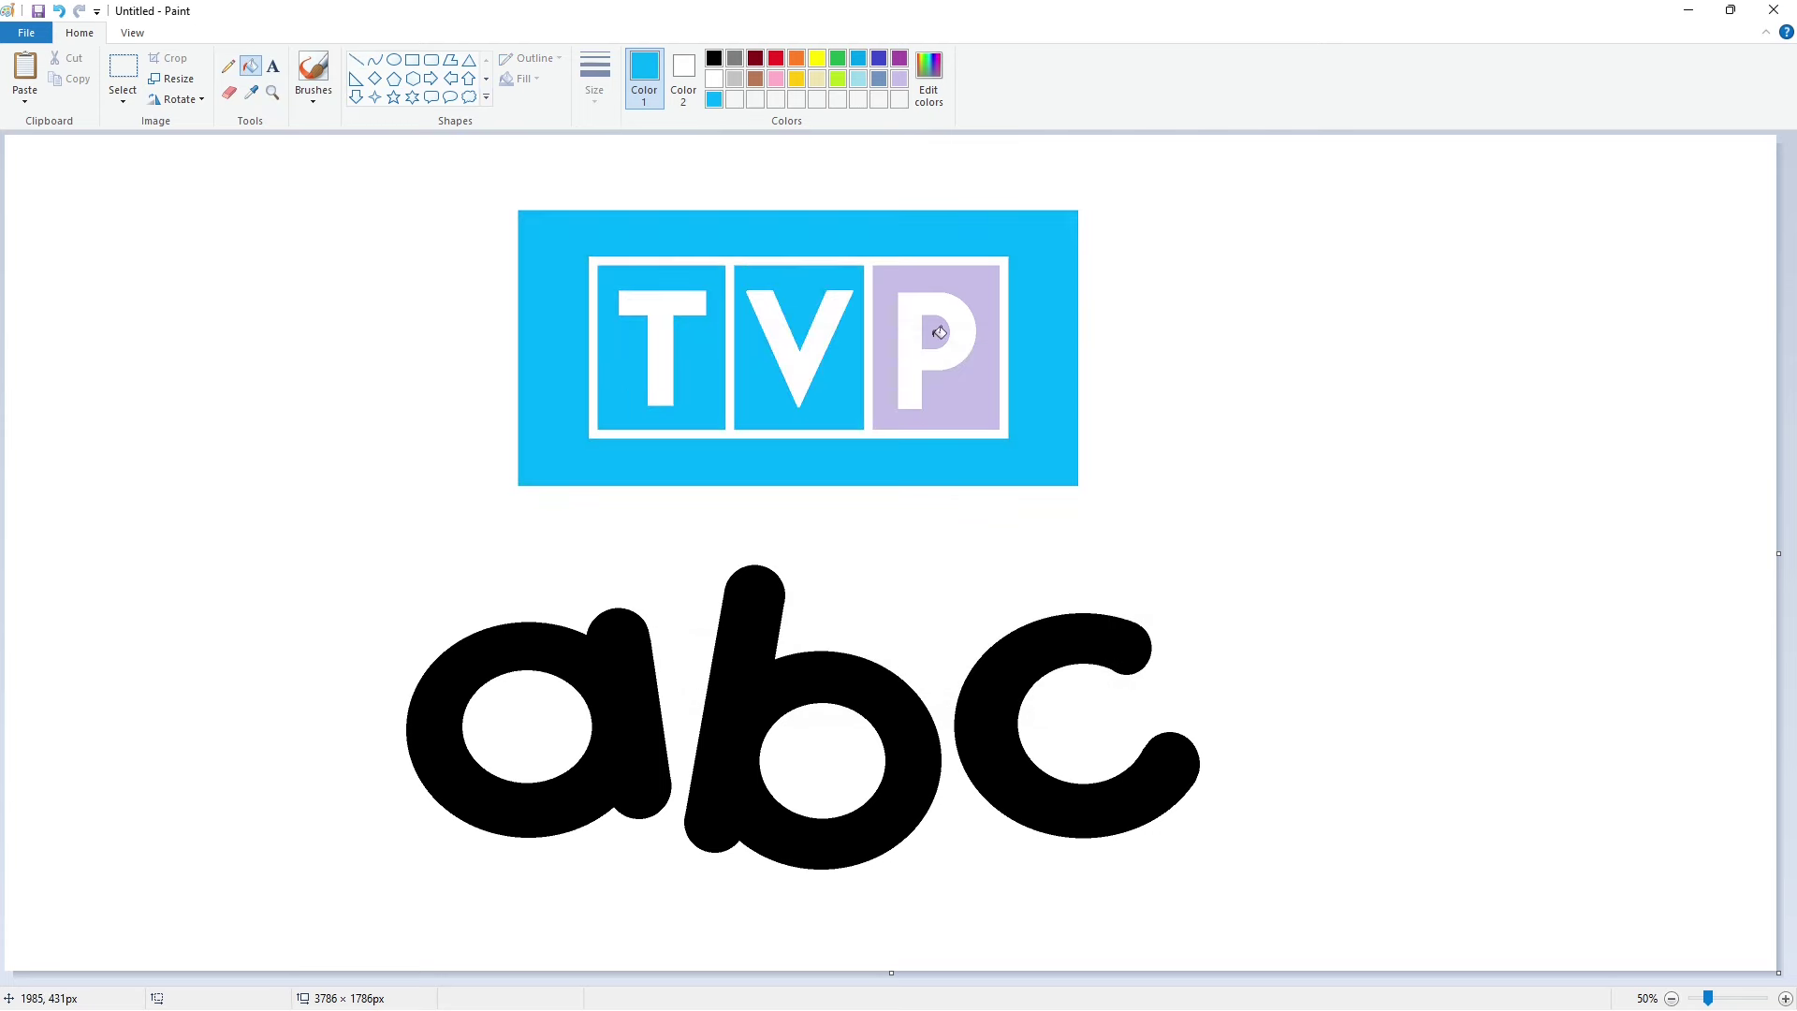
{"action": "left_click", "coordinate": [963, 399]}
- Fill the letter a with green, the b with gold and the c with red
{"action": "left_click", "coordinate": [776, 58]}
{"action": "left_click", "coordinate": [838, 58]}
{"action": "left_click", "coordinate": [633, 618]}
{"action": "left_click", "coordinate": [797, 78]}
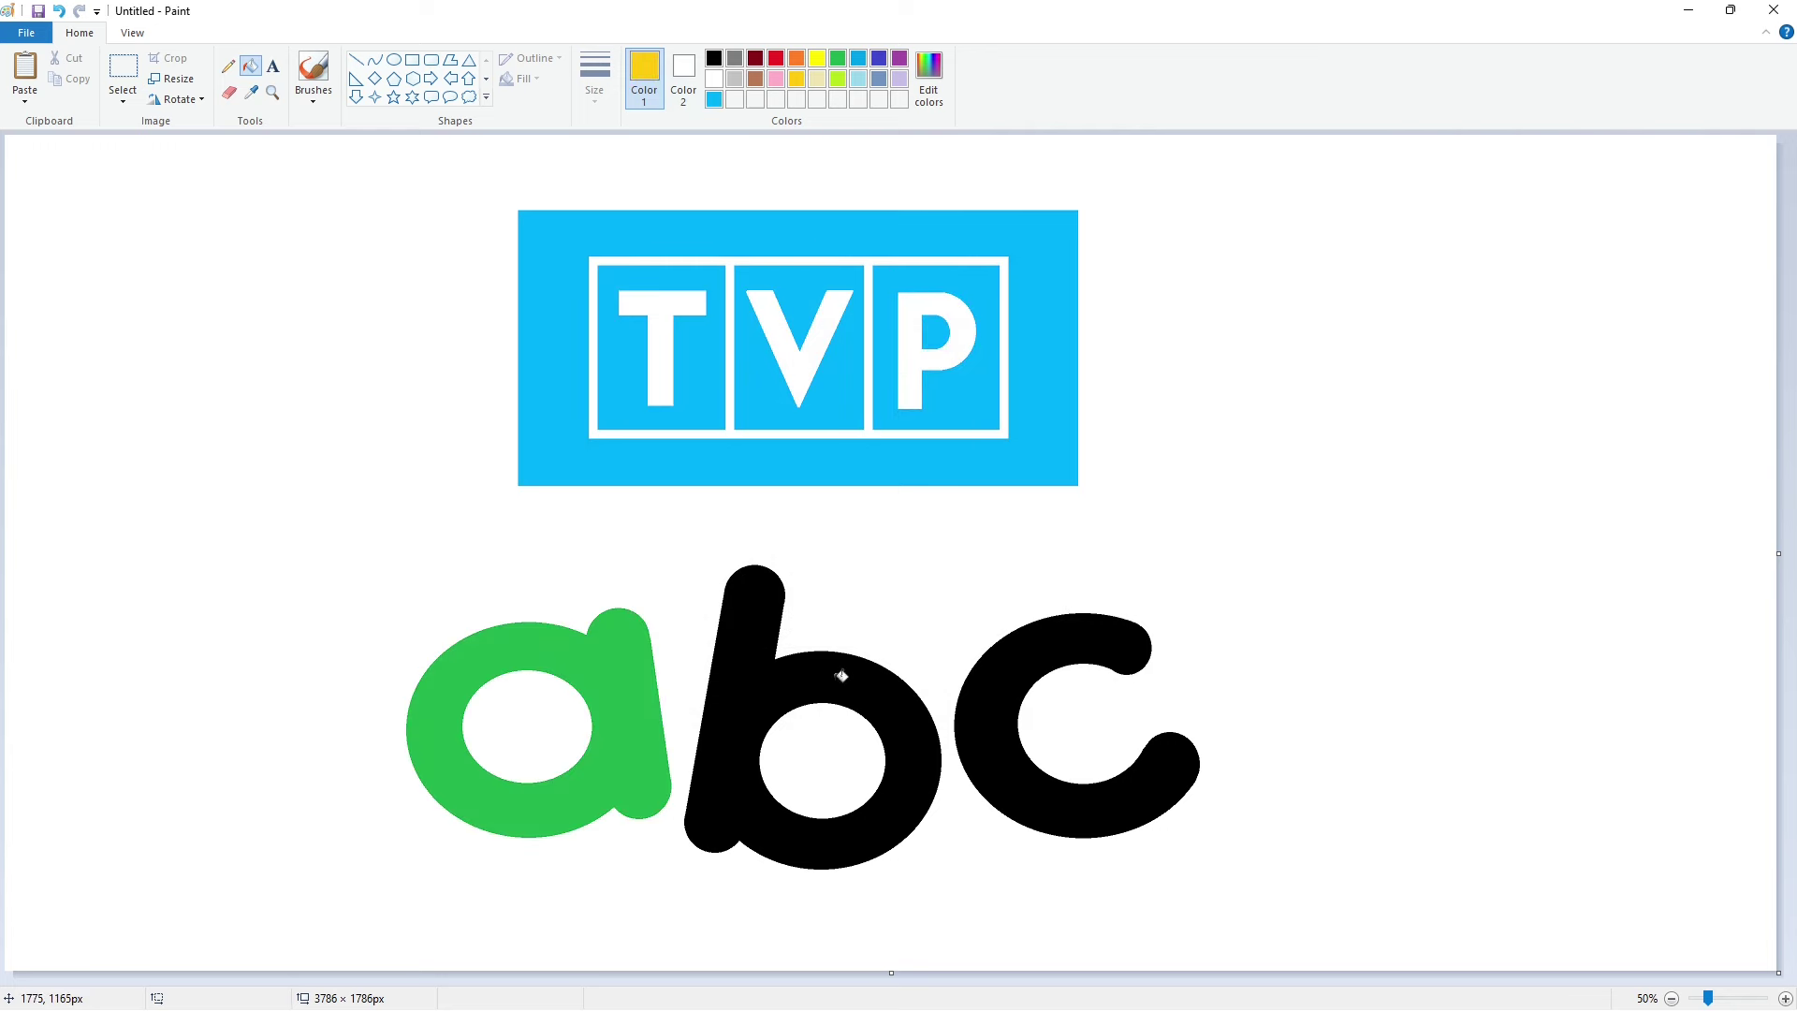
{"action": "left_click", "coordinate": [841, 674]}
{"action": "left_click", "coordinate": [776, 58]}
{"action": "left_click", "coordinate": [1038, 643]}
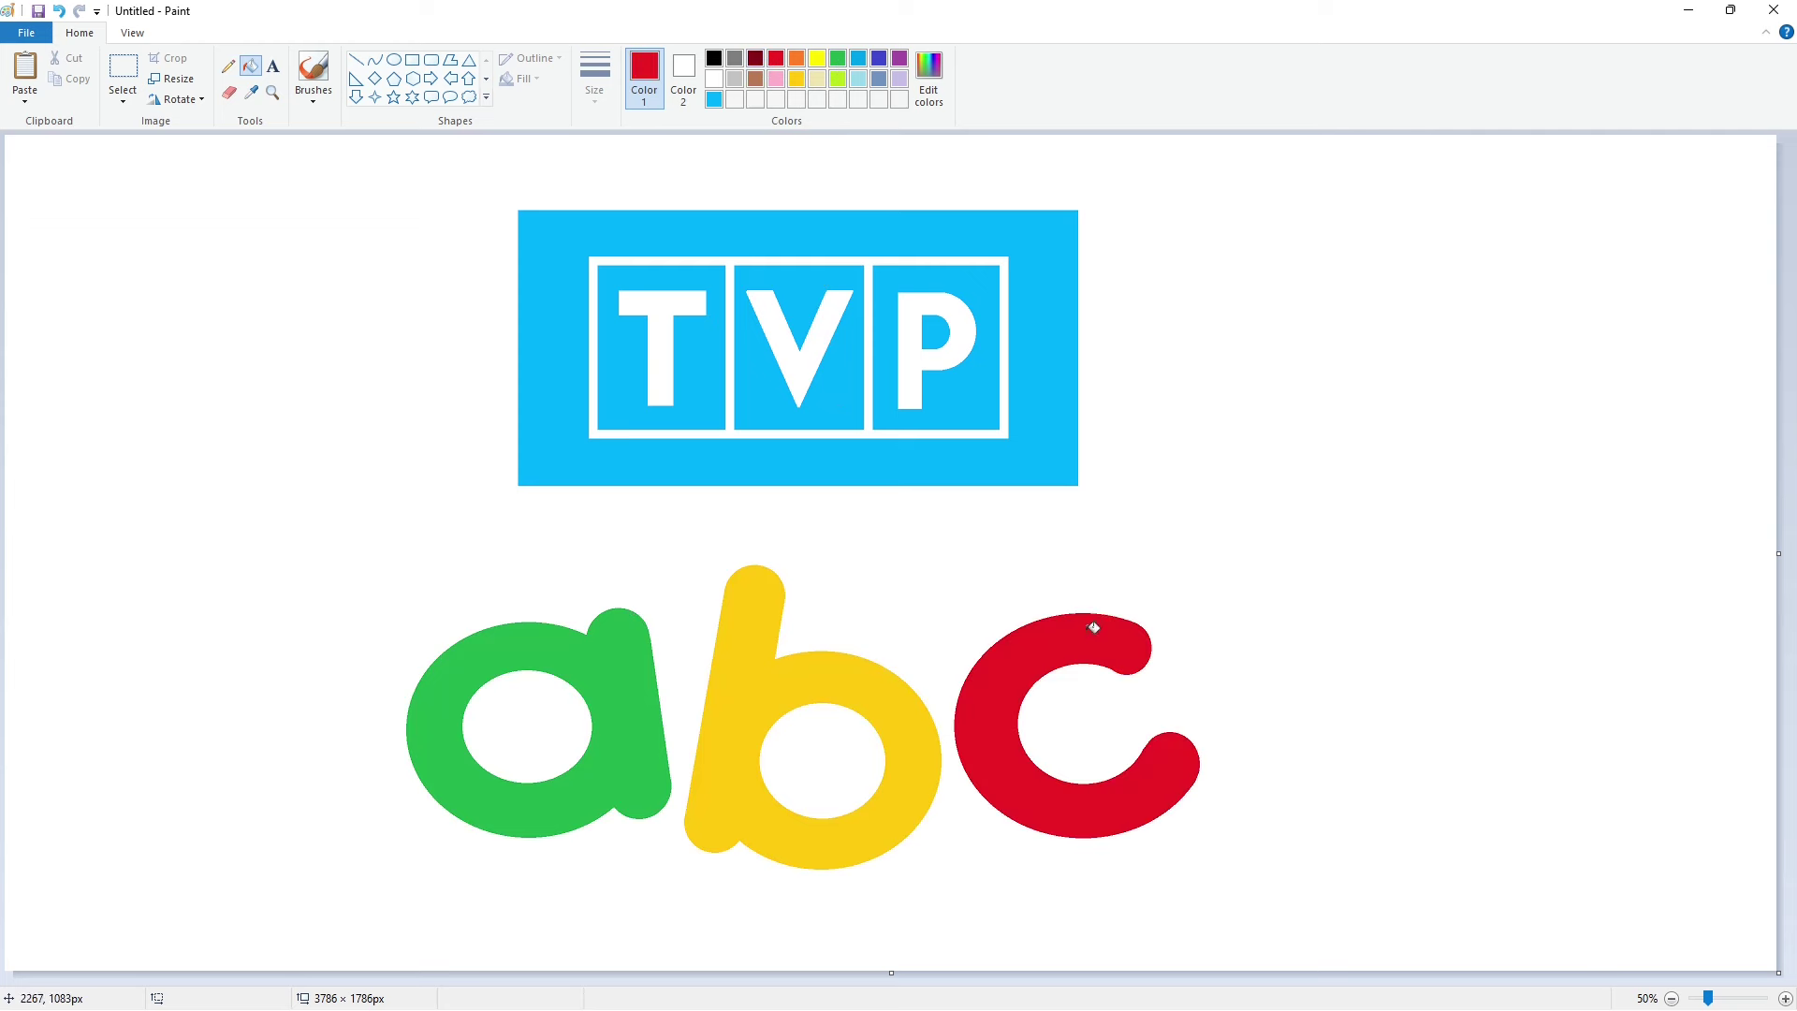